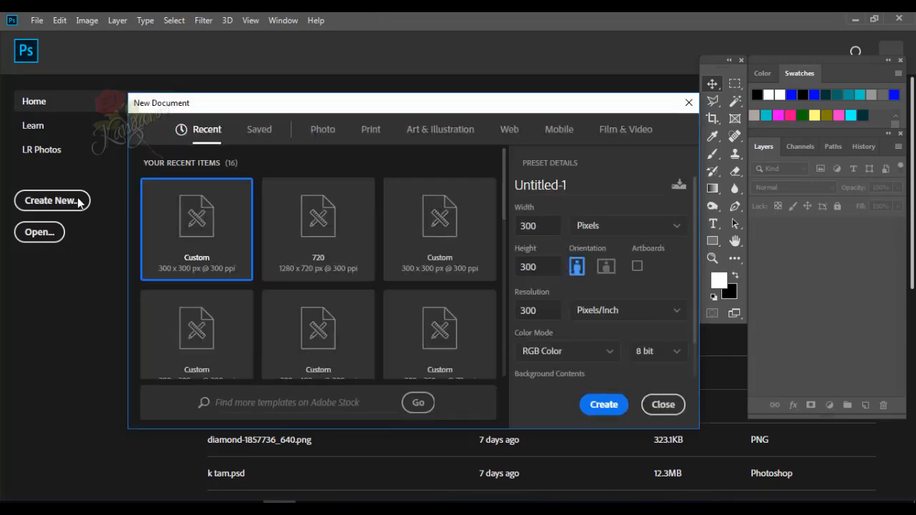
- Create a new document 300 by 300 pixels at 300 pixels/inch in RGB Color
{"action": "left_click", "coordinate": [542, 228]}
{"action": "left_click", "coordinate": [547, 262]}
{"action": "key", "text": "Tab"}
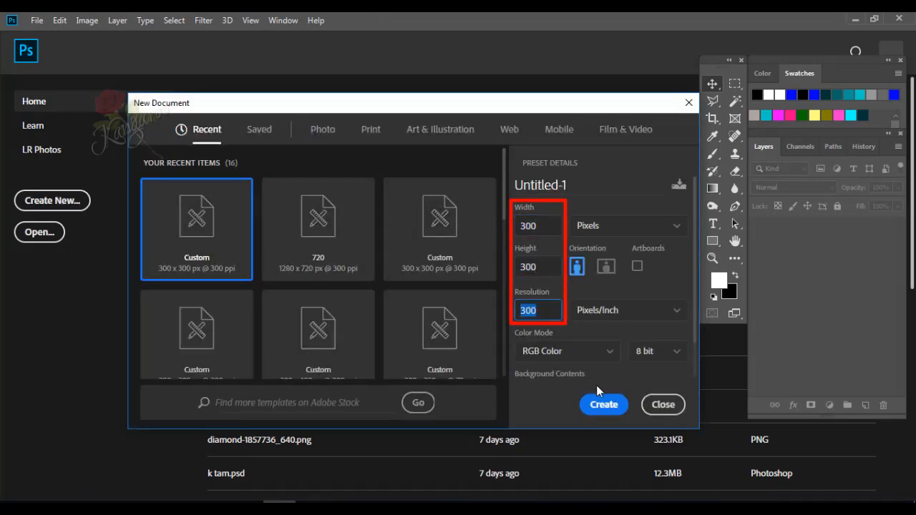
{"action": "left_click", "coordinate": [603, 404]}
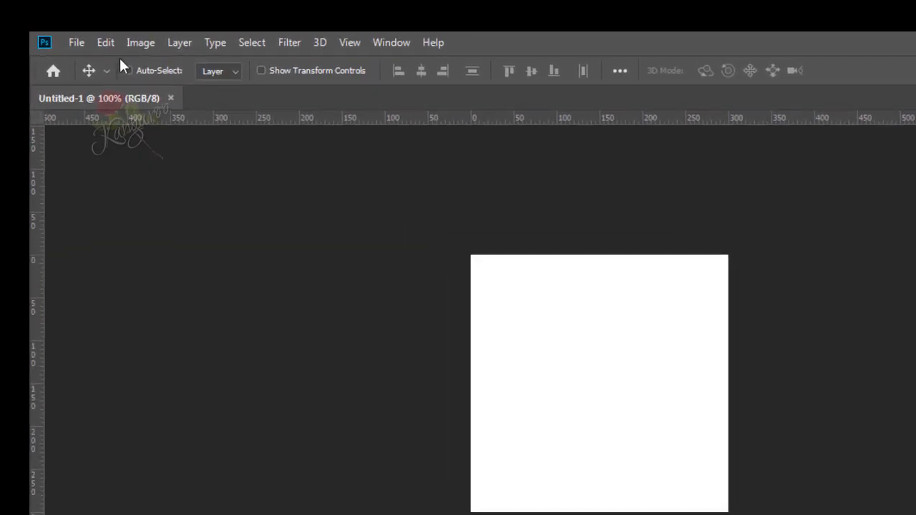
- Fill the background with 50% Gray in Normal mode at 100% opacity
{"action": "left_click", "coordinate": [71, 26]}
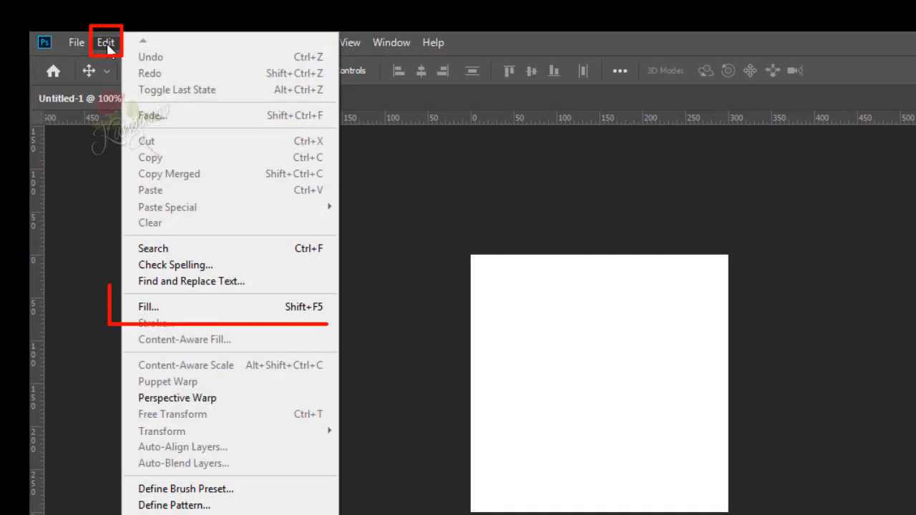
{"action": "left_click", "coordinate": [201, 307]}
{"action": "left_click", "coordinate": [646, 185]}
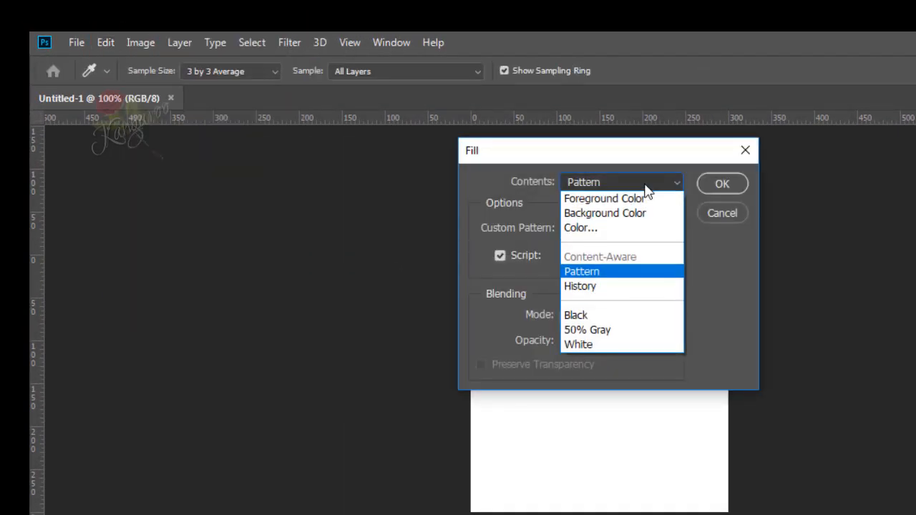
{"action": "left_click", "coordinate": [622, 330]}
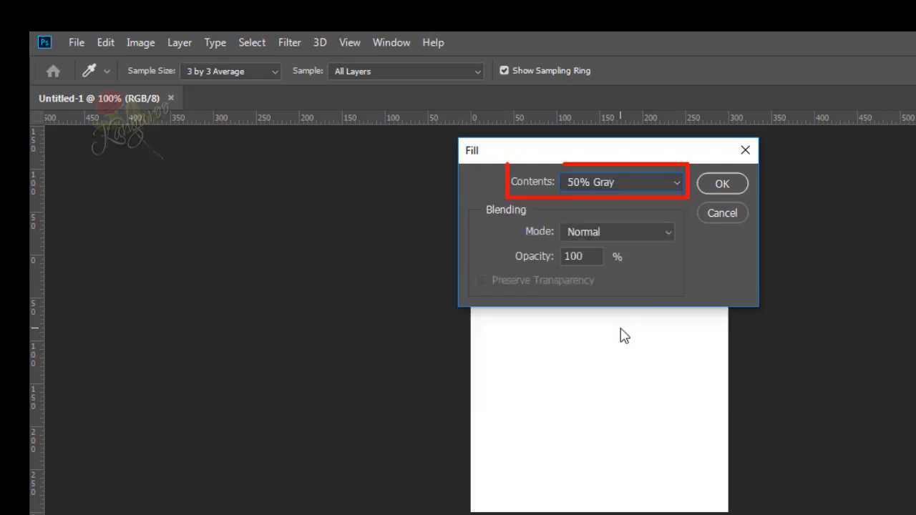
{"action": "left_click", "coordinate": [736, 187]}
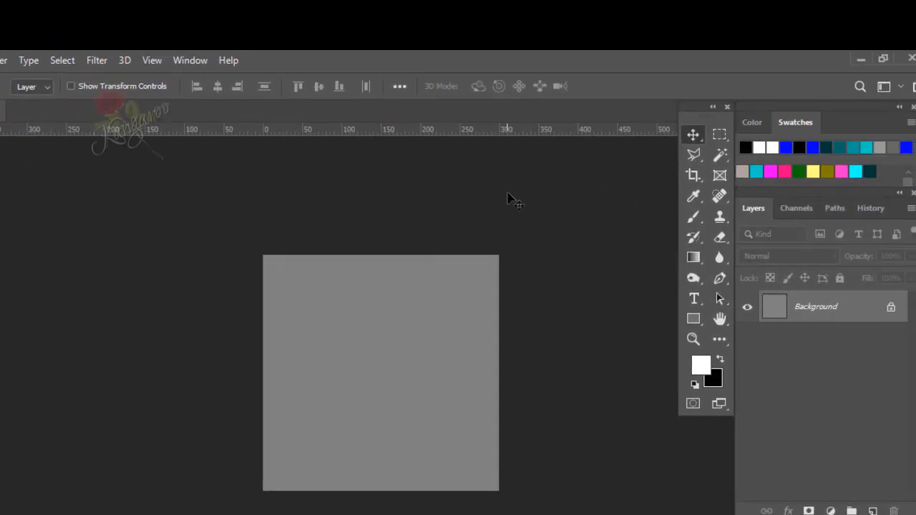
- Set up the Rectangle Tool in Shape mode with no fill and a white 1 px solid stroke
{"action": "left_click", "coordinate": [691, 317]}
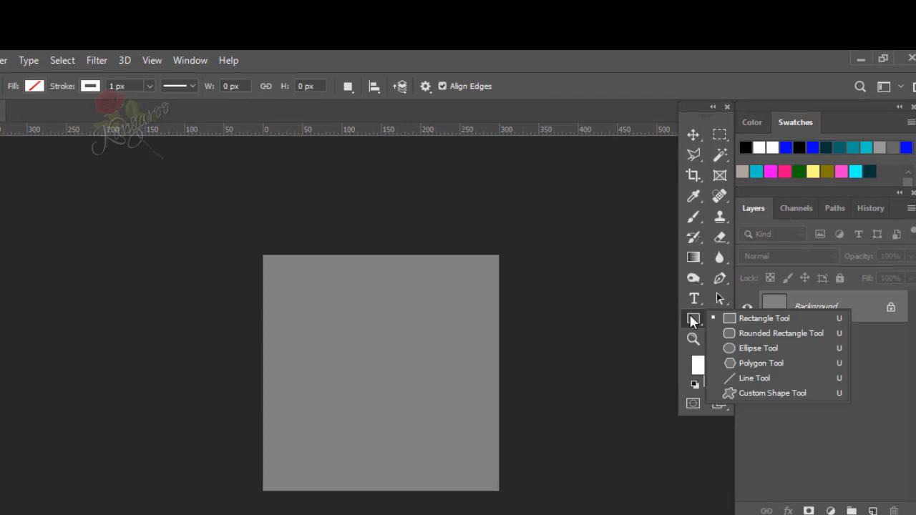
{"action": "left_click", "coordinate": [776, 319]}
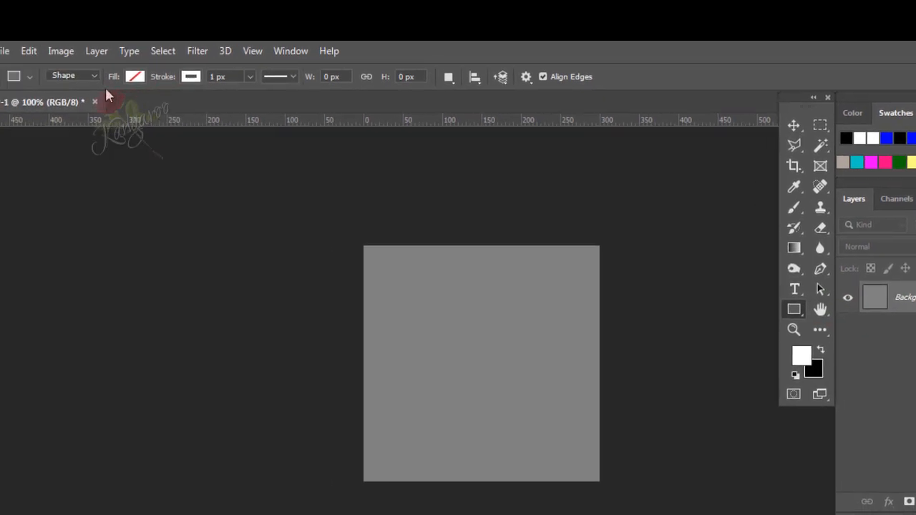
{"action": "left_click", "coordinate": [153, 72]}
{"action": "left_click", "coordinate": [152, 74]}
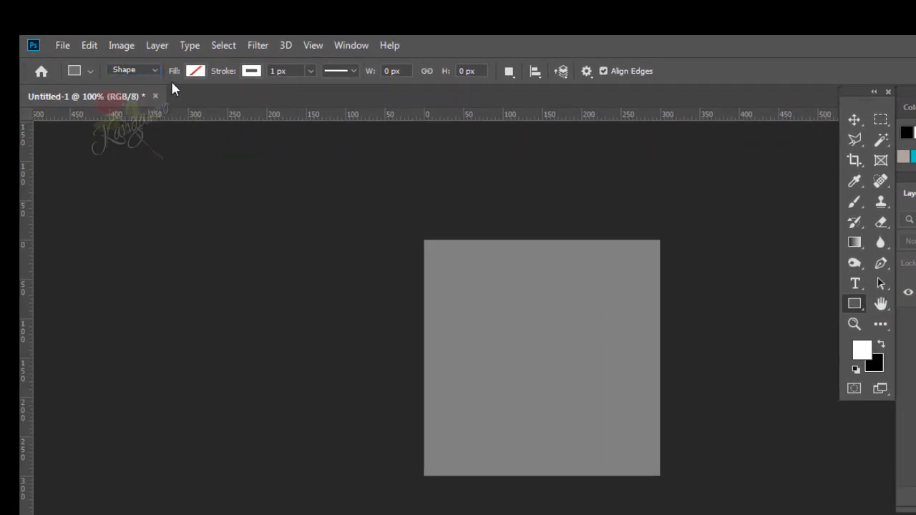
{"action": "left_click", "coordinate": [252, 71]}
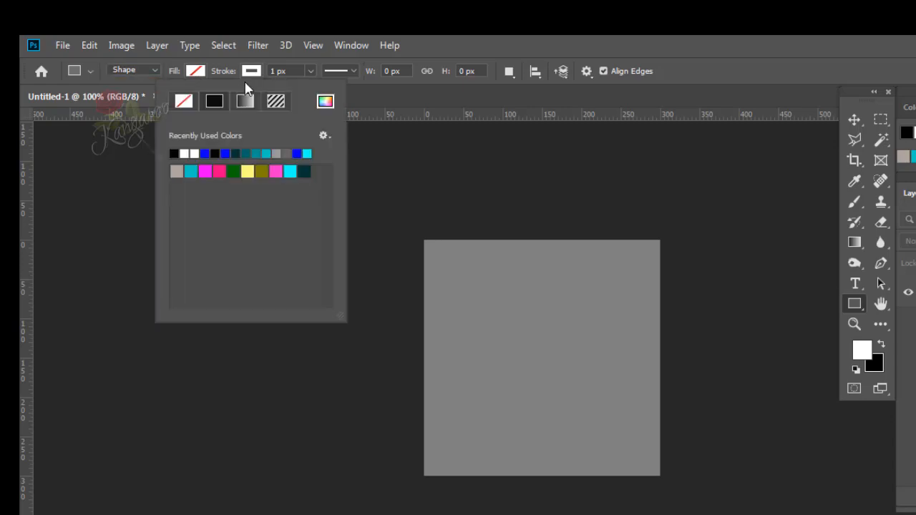
{"action": "left_click", "coordinate": [185, 153]}
{"action": "left_click", "coordinate": [296, 72]}
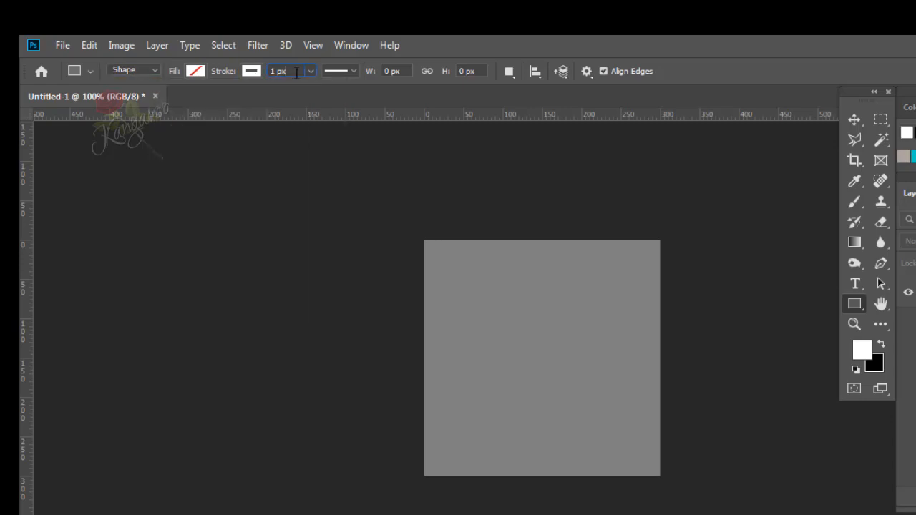
{"action": "left_click", "coordinate": [333, 72]}
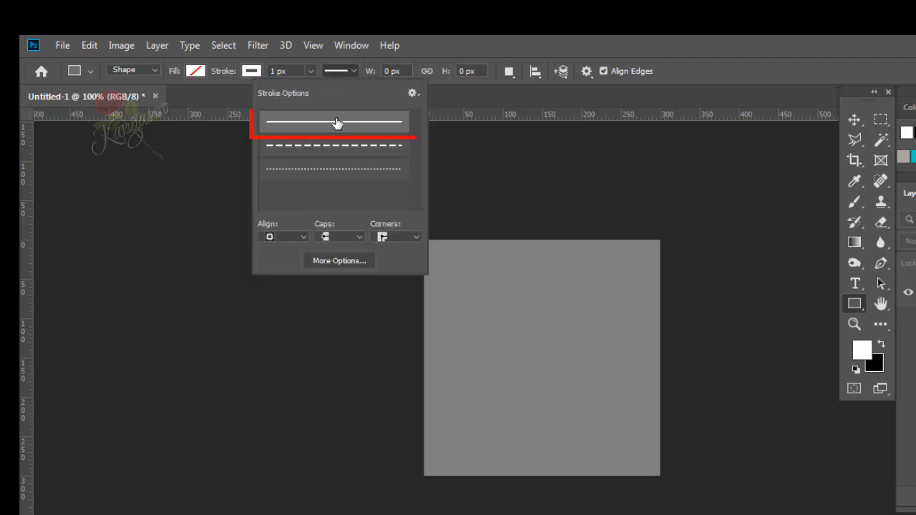
- Constrain the Rectangle Tool to Square and create a 100 by 100 px square on the canvas
{"action": "left_click", "coordinate": [586, 71]}
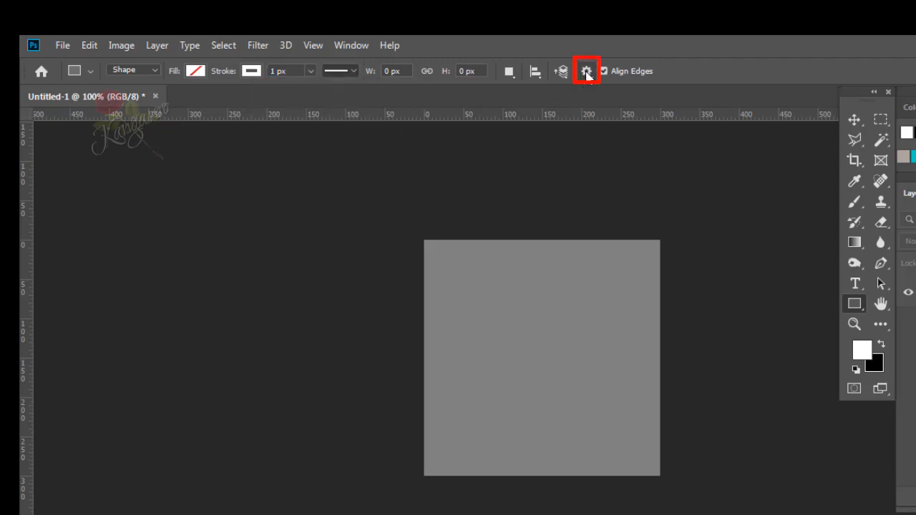
{"action": "left_click", "coordinate": [520, 165]}
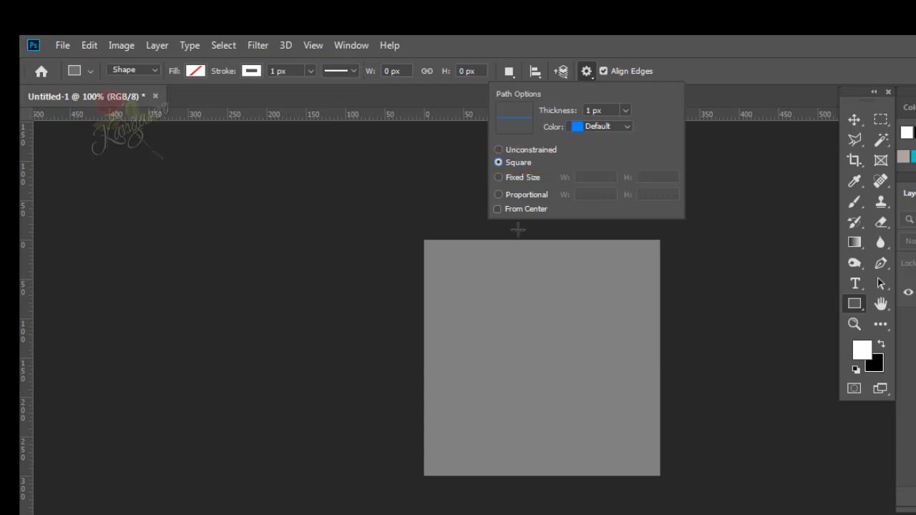
{"action": "left_click", "coordinate": [536, 361]}
{"action": "left_click", "coordinate": [539, 206]}
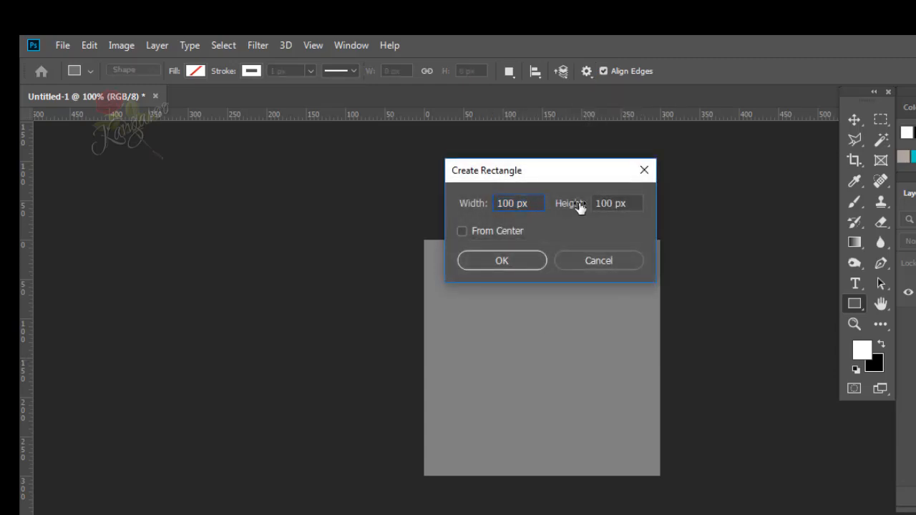
{"action": "left_click", "coordinate": [628, 203]}
{"action": "left_click", "coordinate": [531, 263]}
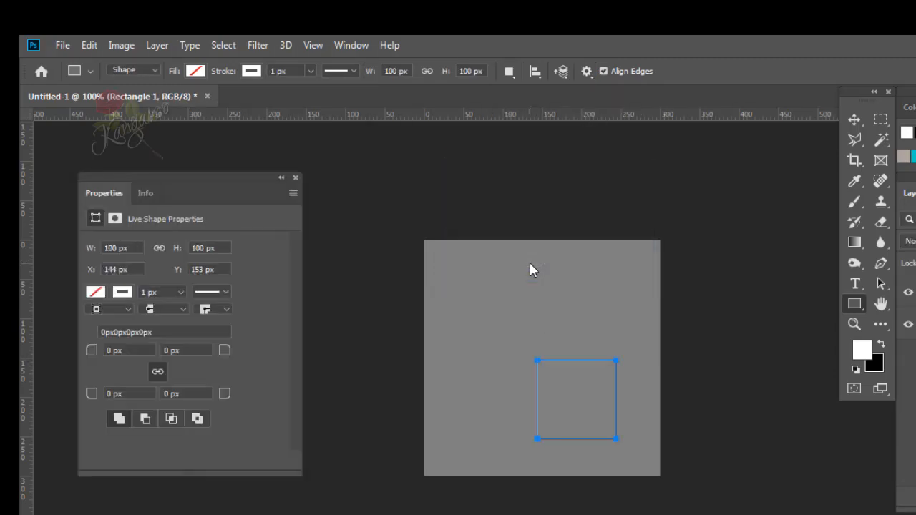
{"action": "left_click", "coordinate": [296, 177]}
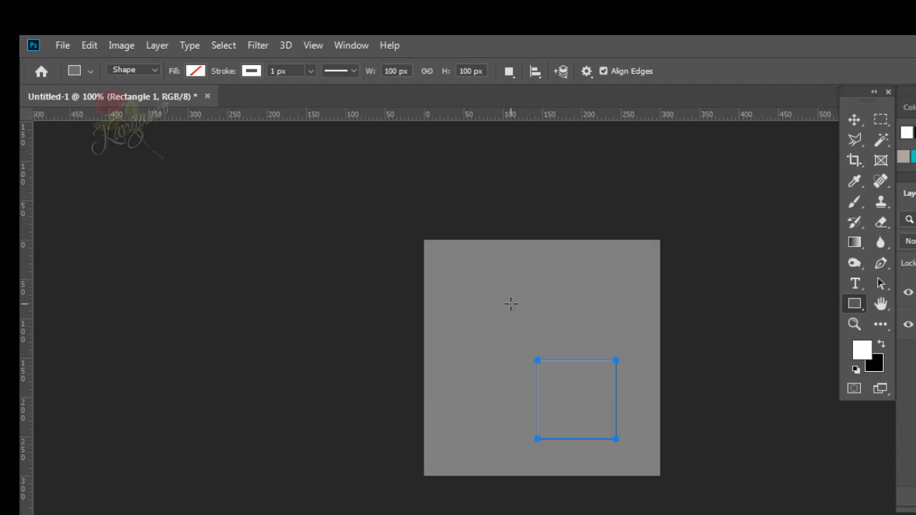
- Center the square horizontally and vertically relative to the canvas
{"action": "left_click", "coordinate": [536, 72]}
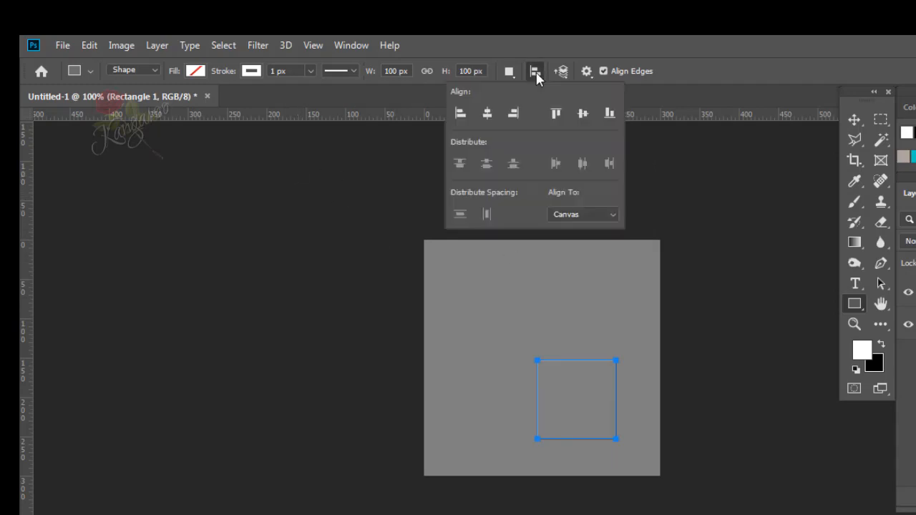
{"action": "left_click", "coordinate": [600, 216]}
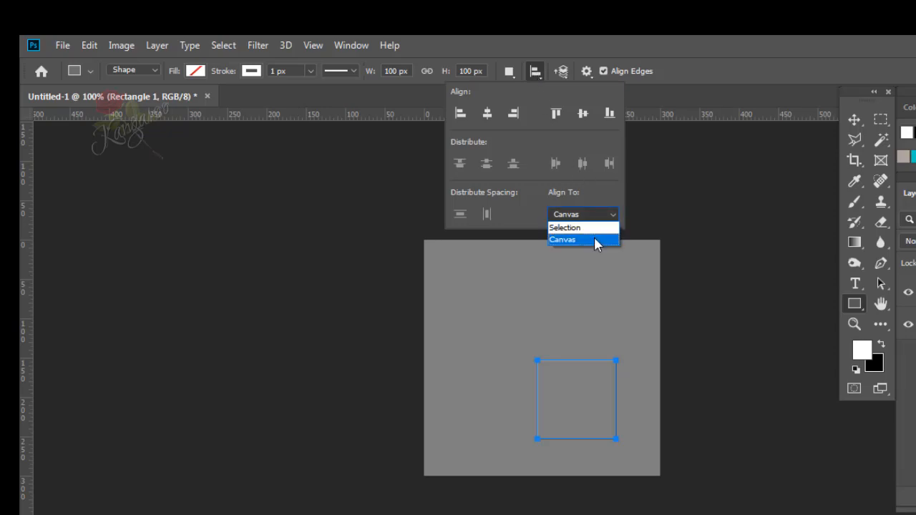
{"action": "left_click", "coordinate": [597, 239]}
{"action": "left_click", "coordinate": [492, 115]}
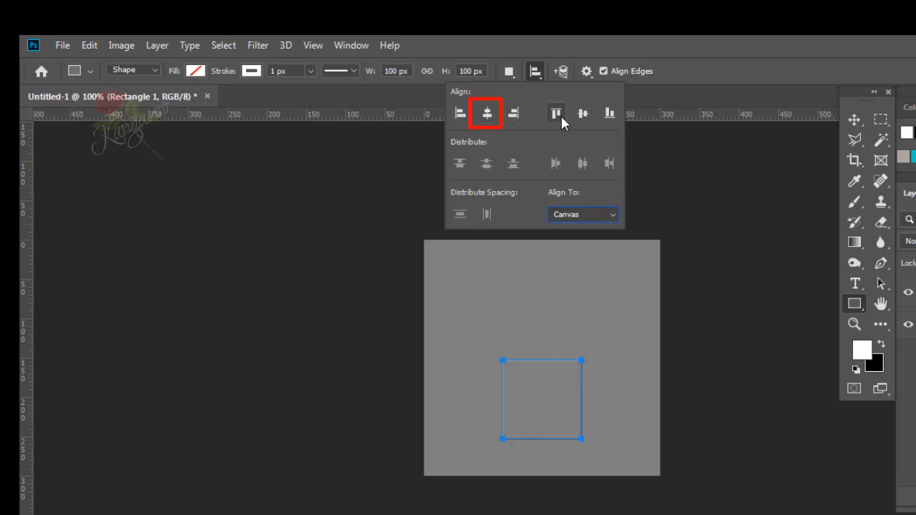
{"action": "left_click", "coordinate": [580, 116]}
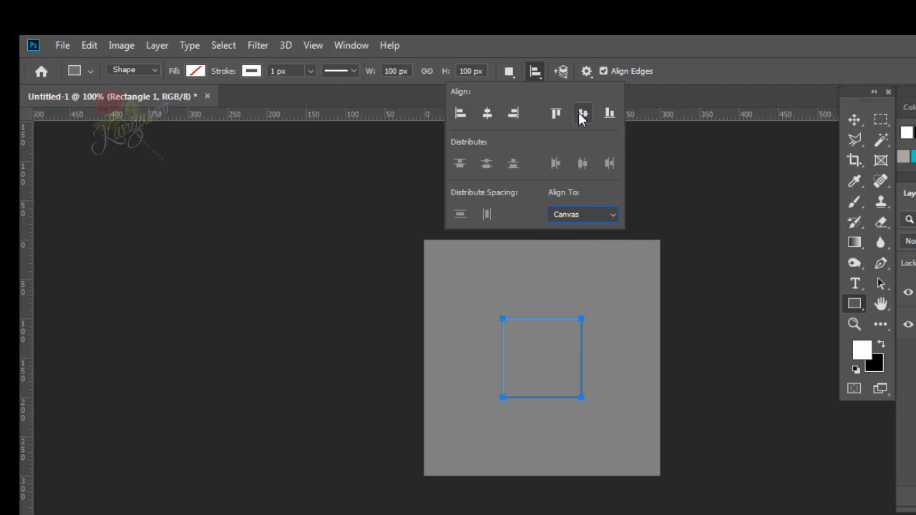
{"action": "left_click", "coordinate": [656, 112]}
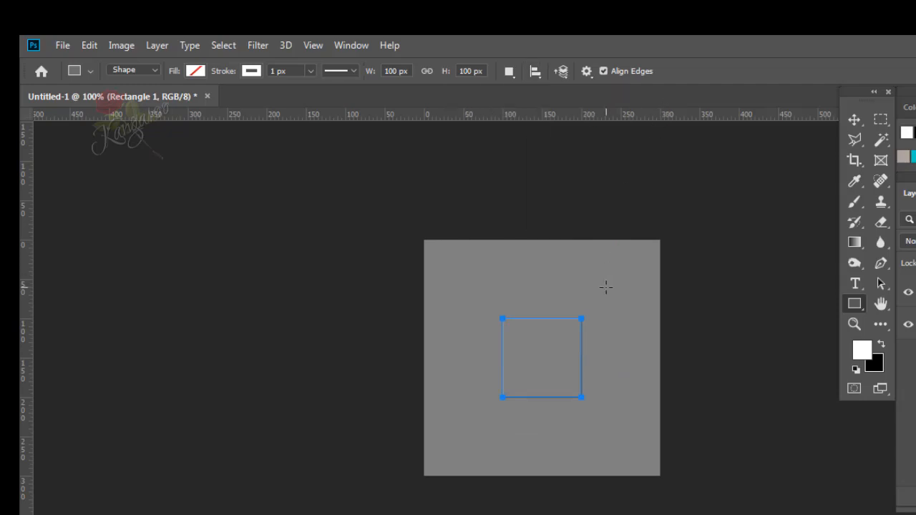
- Rotate the square 45° with Free Transform to form a diamond
{"action": "key", "text": "ctrl+t"}
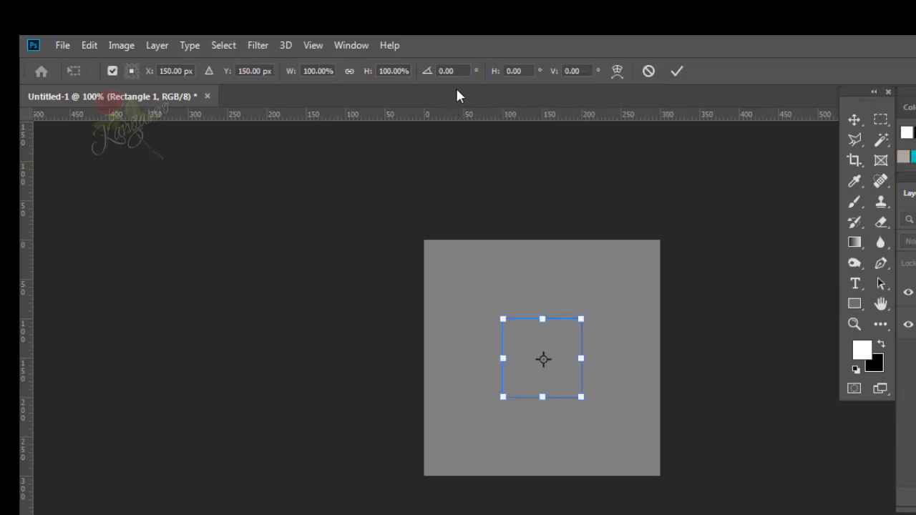
{"action": "type", "text": "45"}
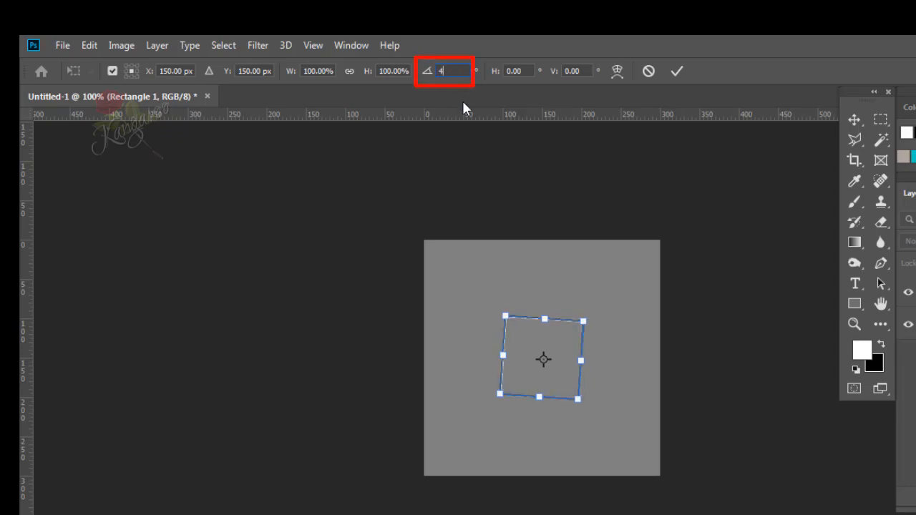
{"action": "left_click", "coordinate": [676, 72]}
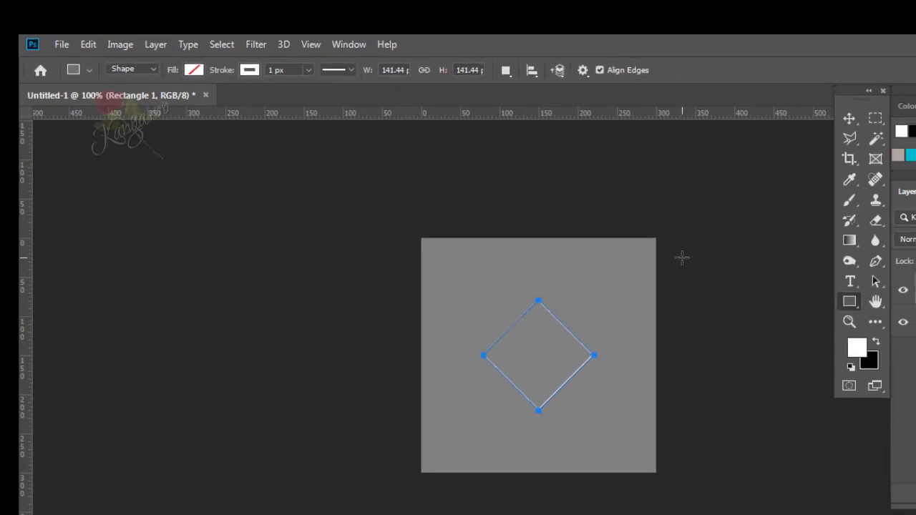
- Scale the diamond about its center to 212.11% so its corners reach the canvas edges
{"action": "key", "text": "ctrl+plus"}
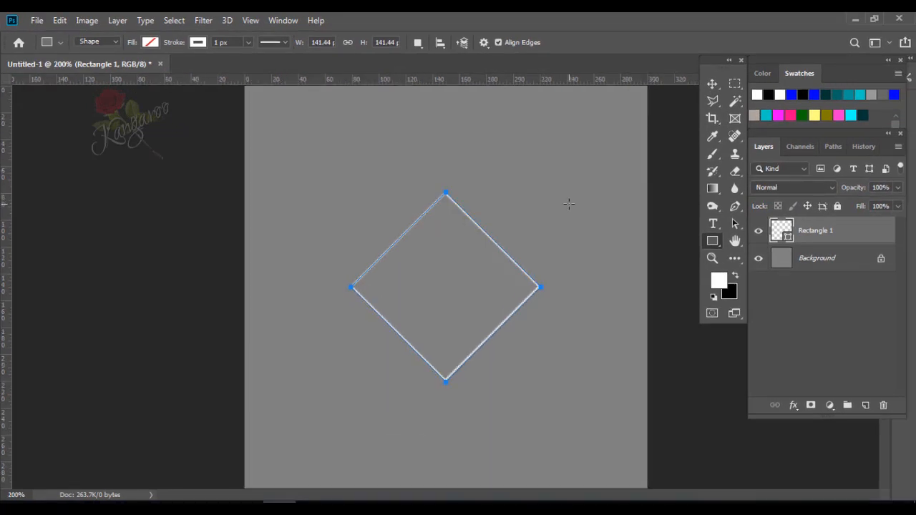
{"action": "key", "text": "ctrl+t"}
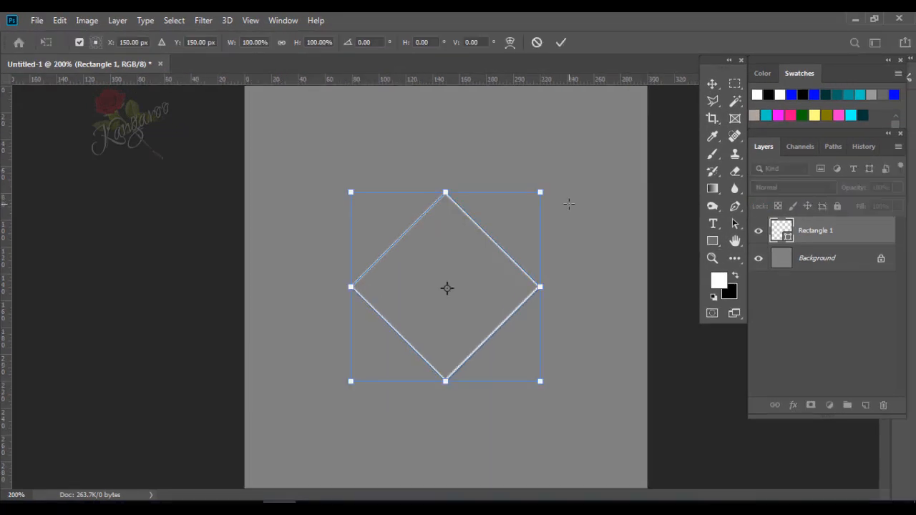
{"action": "left_click_drag", "start_coordinate": [540, 288], "coordinate": [646, 288]}
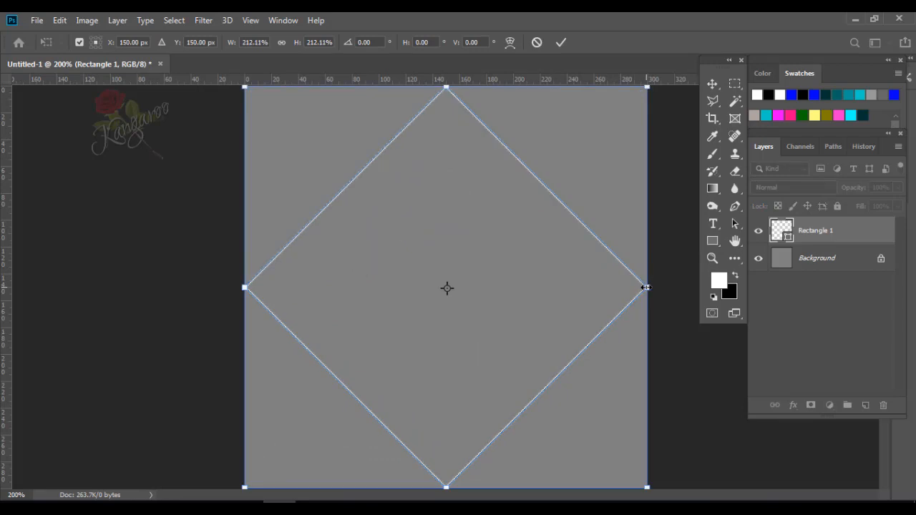
{"action": "left_click", "coordinate": [561, 42]}
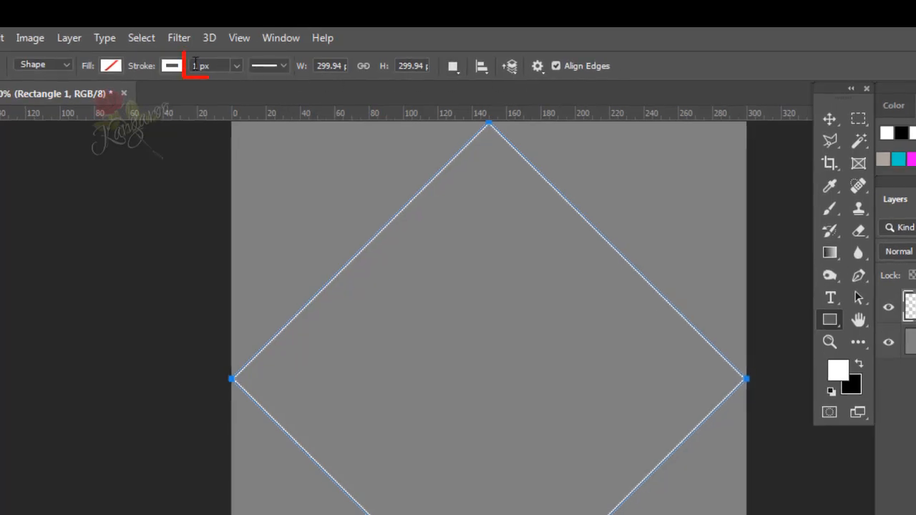
- Set the diamond's stroke width to 5 px and its line style to dotted
{"action": "type", "text": "5"}
{"action": "key", "text": "Return"}
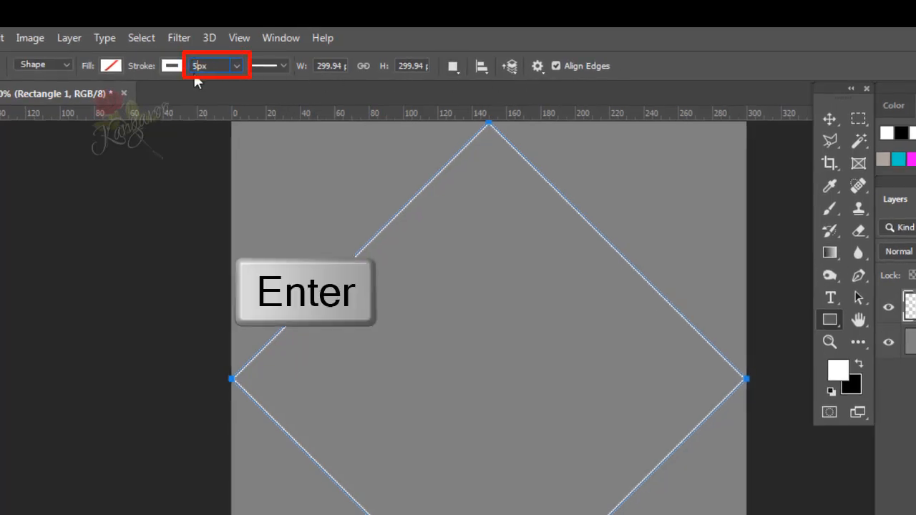
{"action": "left_click", "coordinate": [289, 69]}
{"action": "left_click", "coordinate": [274, 176]}
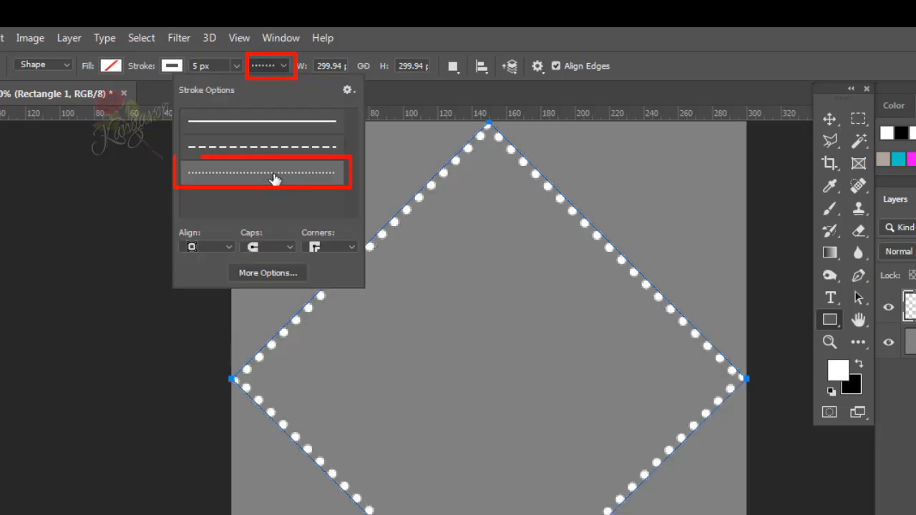
- Set the dotted stroke's alignment to Inside in the detailed stroke options
{"action": "left_click", "coordinate": [296, 276]}
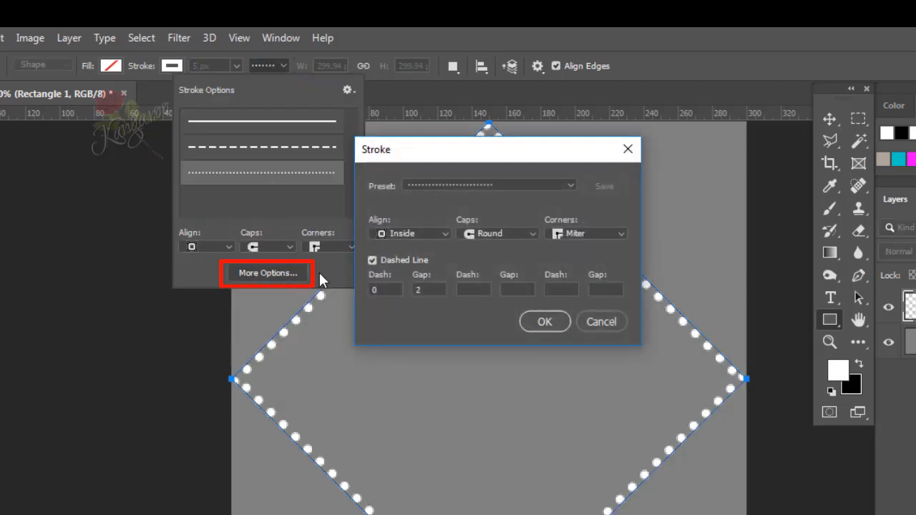
{"action": "left_click", "coordinate": [431, 235]}
{"action": "left_click", "coordinate": [432, 250]}
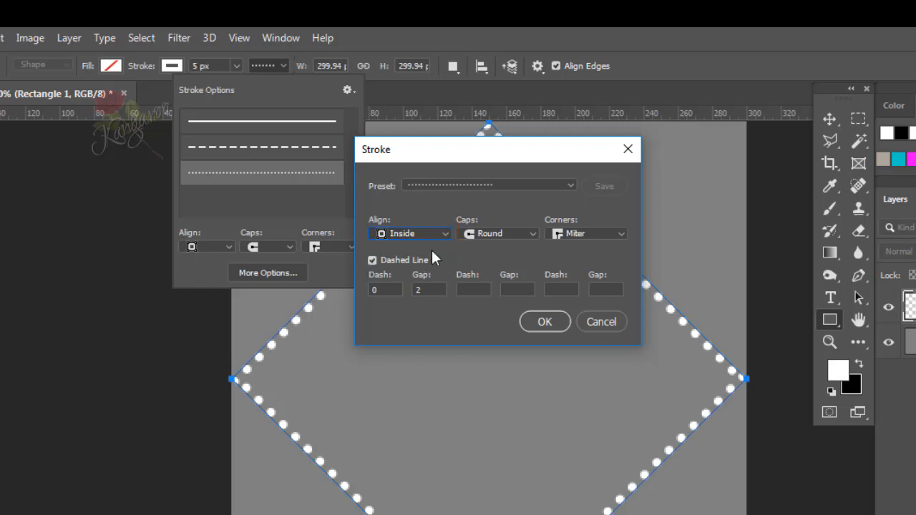
{"action": "left_click", "coordinate": [560, 329]}
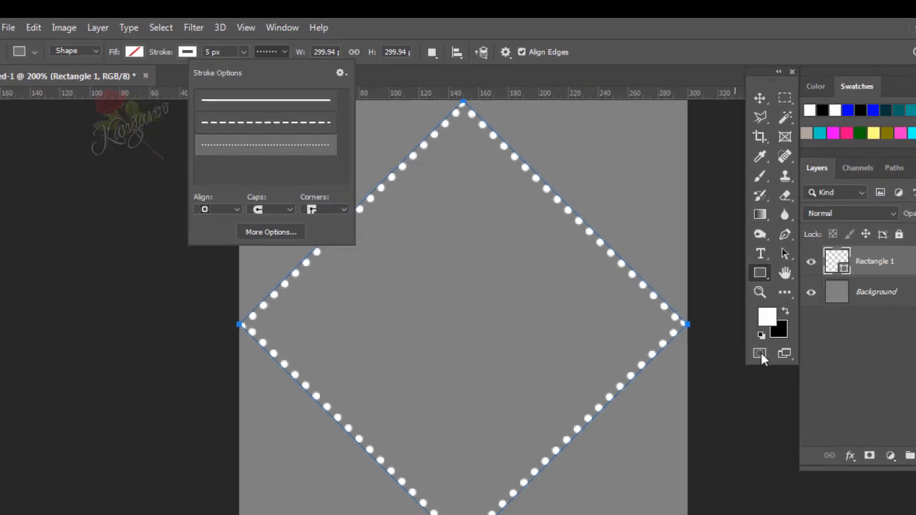
{"action": "left_click", "coordinate": [821, 326]}
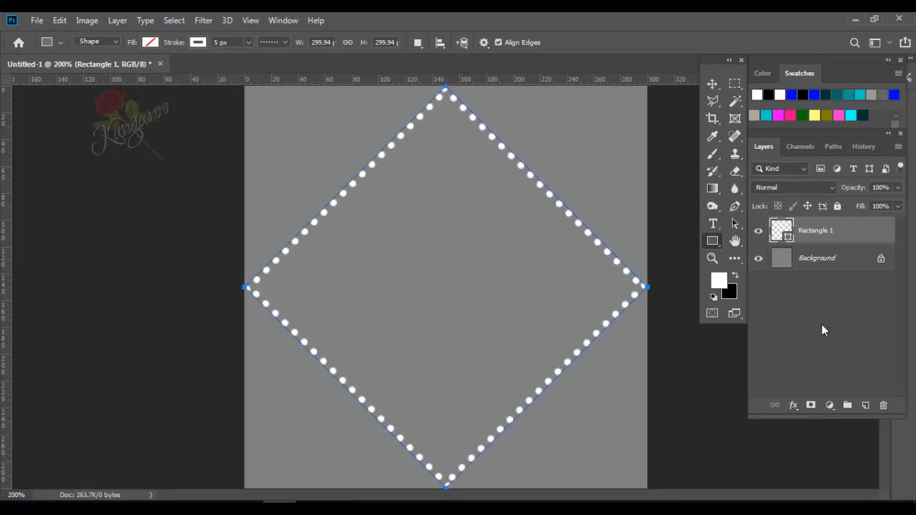
- Open heart path.psd and copy its small white heart into the center of the diamond design with the Move tool
{"action": "key", "text": "Escape"}
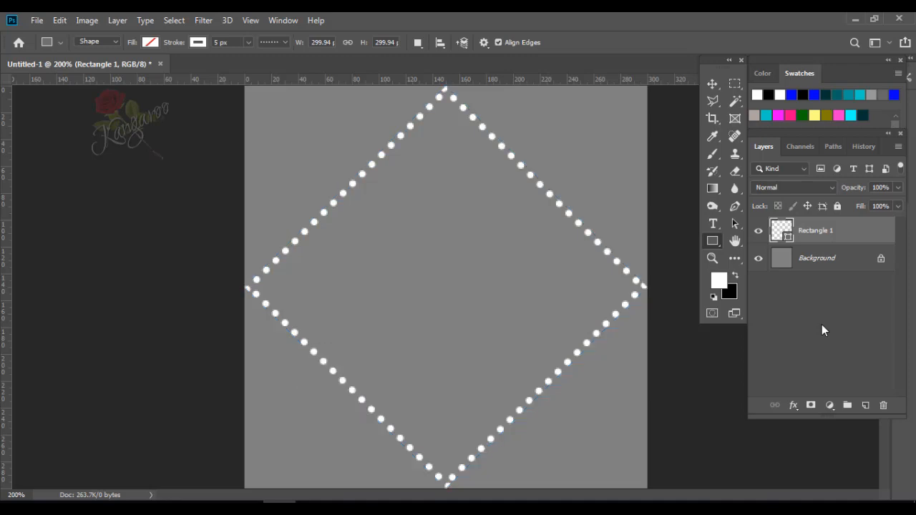
{"action": "key", "text": "ctrl+minus"}
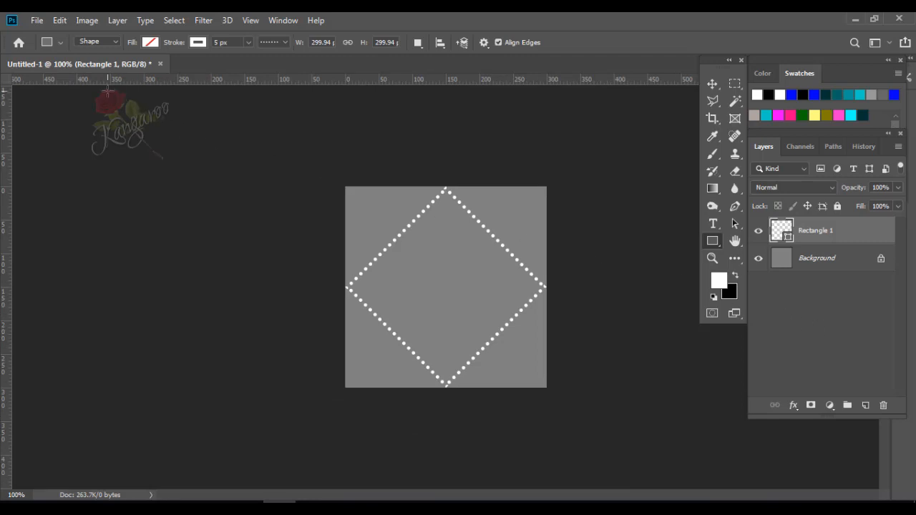
{"action": "left_click", "coordinate": [34, 20]}
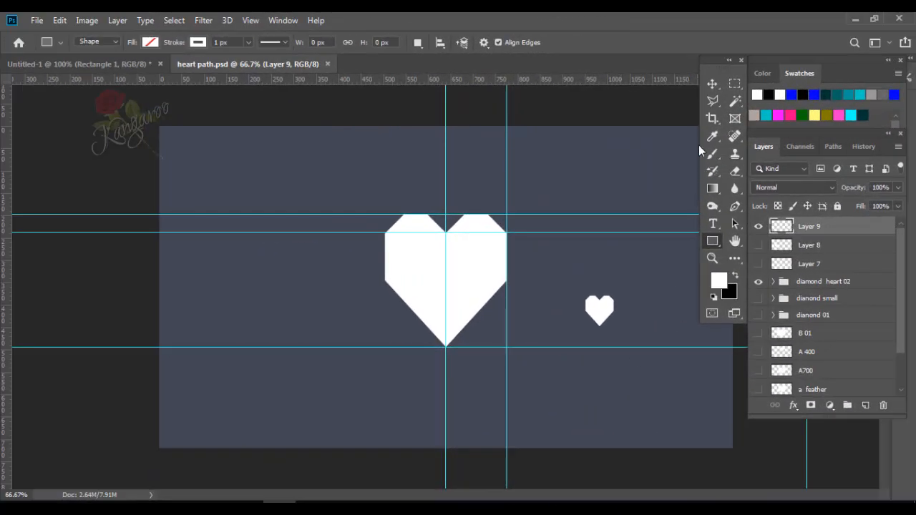
{"action": "left_click", "coordinate": [712, 84]}
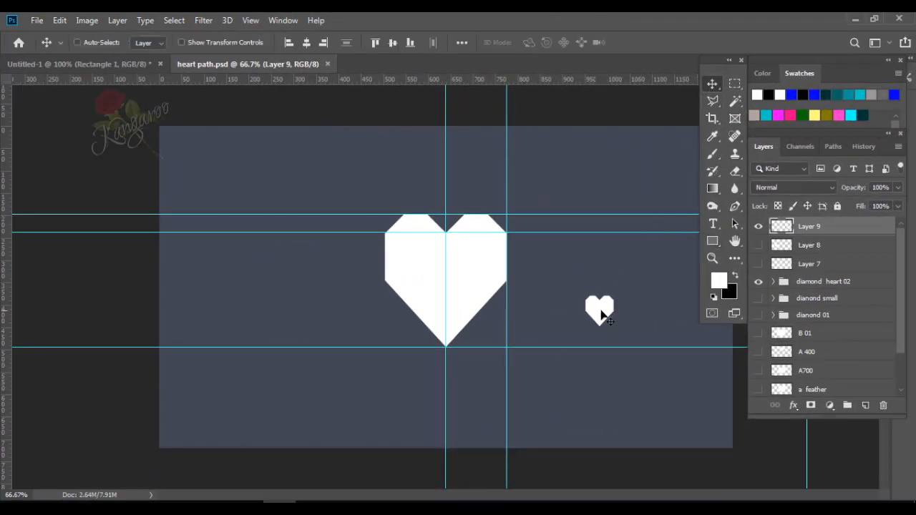
{"action": "left_click_drag", "start_coordinate": [601, 313], "coordinate": [451, 290]}
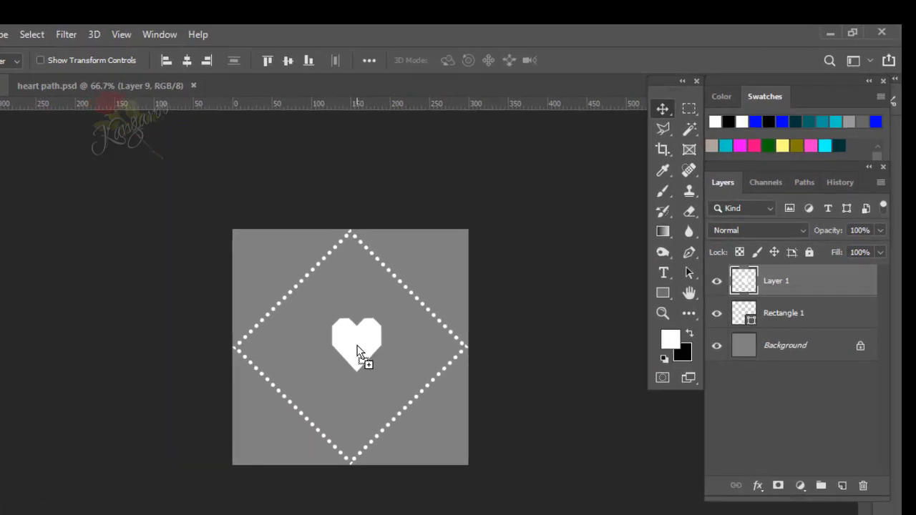
- Scale the heart to 50% with Free Transform and align it to the canvas's vertical and horizontal centers
{"action": "key", "text": "ctrl+t"}
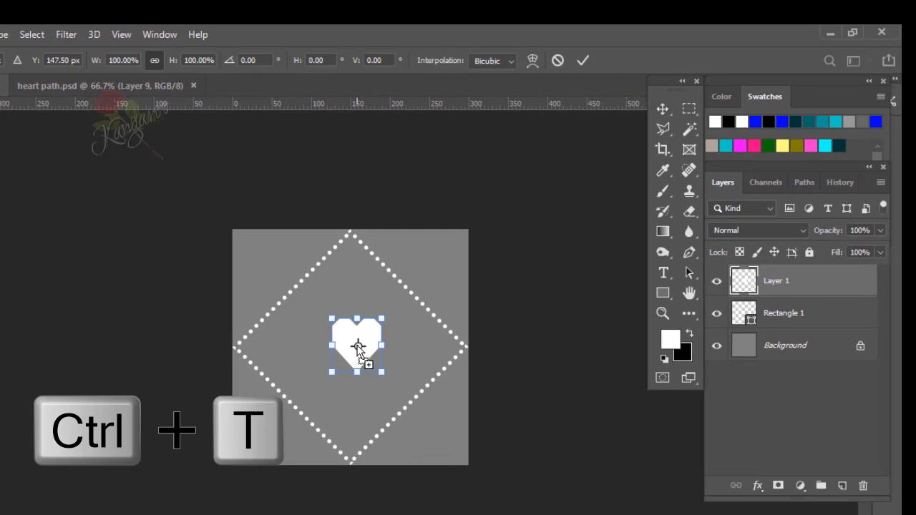
{"action": "left_click", "coordinate": [197, 60]}
{"action": "type", "text": "5"}
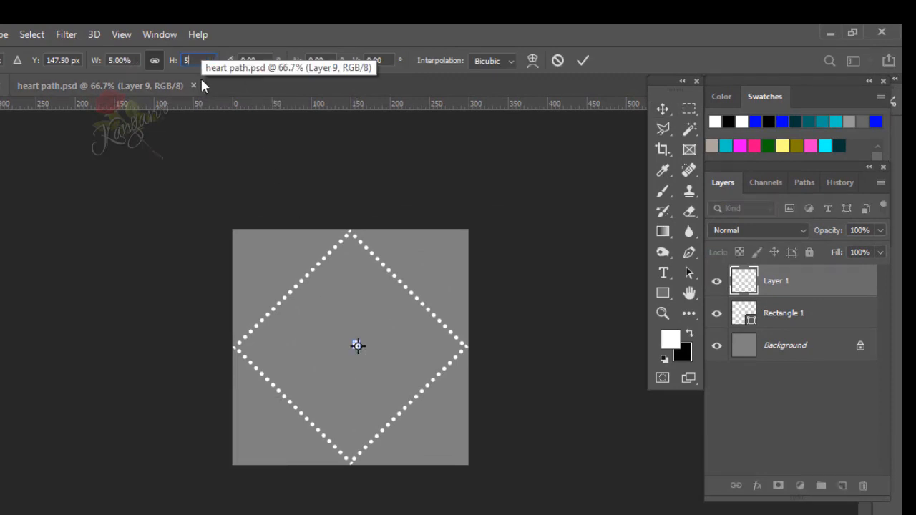
{"action": "type", "text": "0"}
{"action": "left_click", "coordinate": [582, 61]}
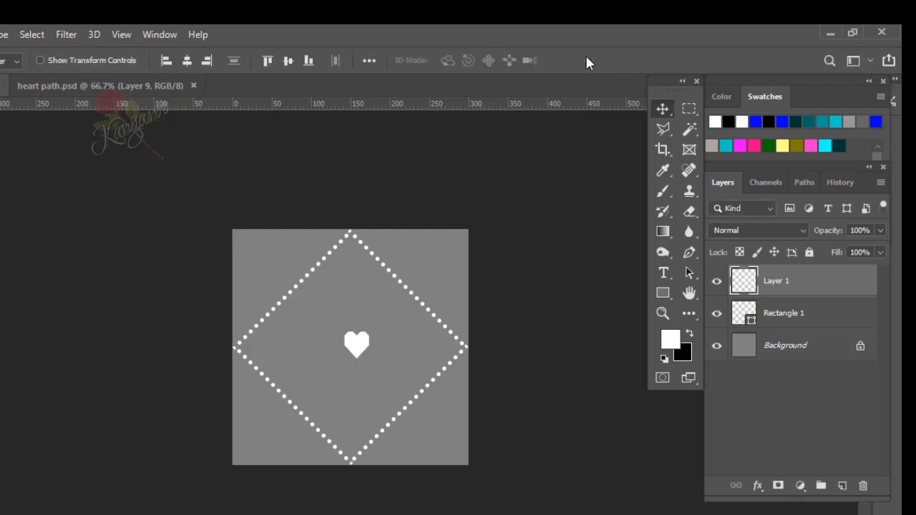
{"action": "left_click", "coordinate": [288, 61]}
{"action": "left_click", "coordinate": [186, 62]}
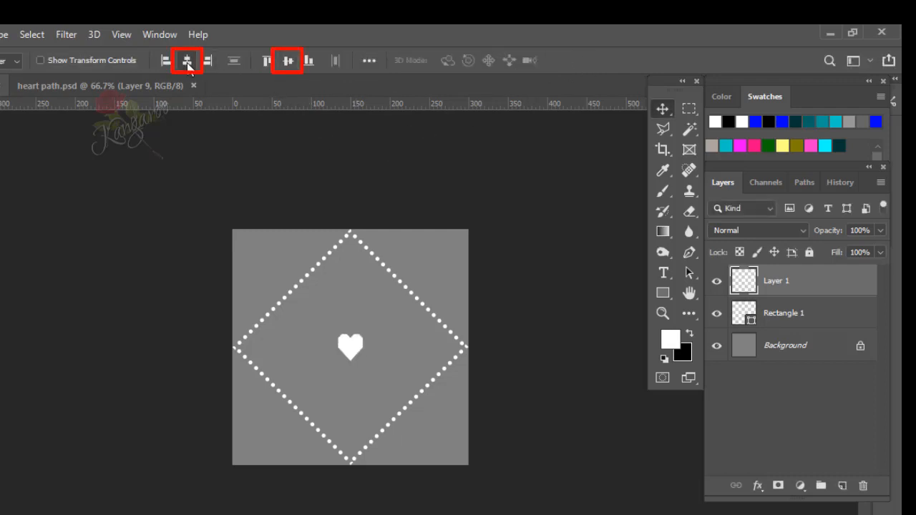
- Convert the heart layer to a smart object and duplicate it as Layer 1 copy
{"action": "right_click", "coordinate": [823, 281]}
{"action": "left_click", "coordinate": [767, 242]}
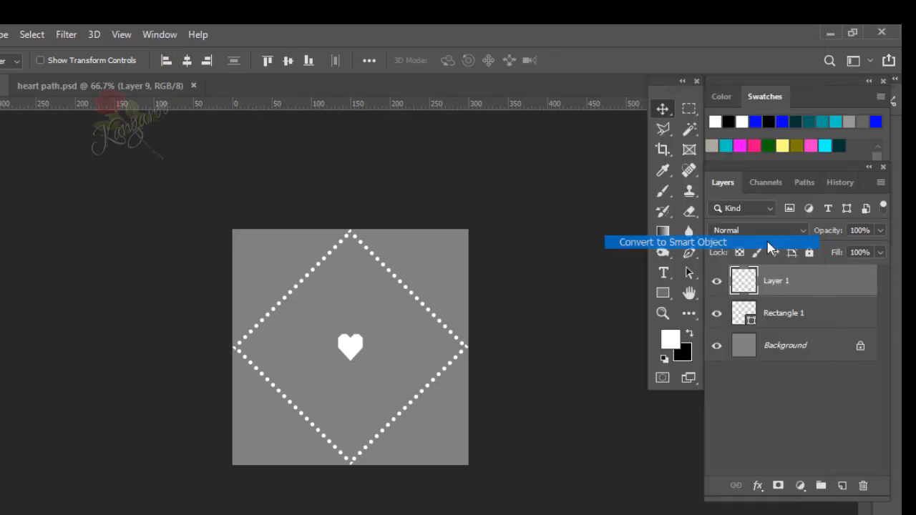
{"action": "right_click", "coordinate": [826, 290]}
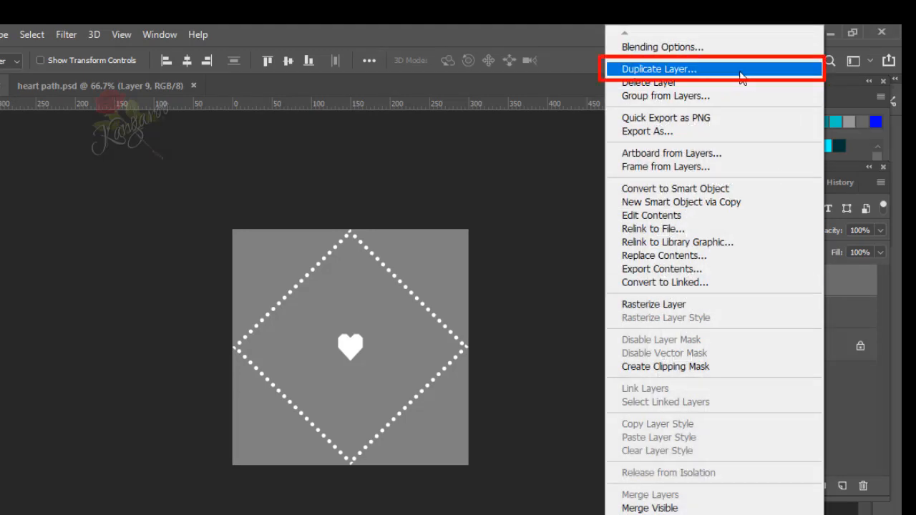
{"action": "left_click", "coordinate": [740, 74]}
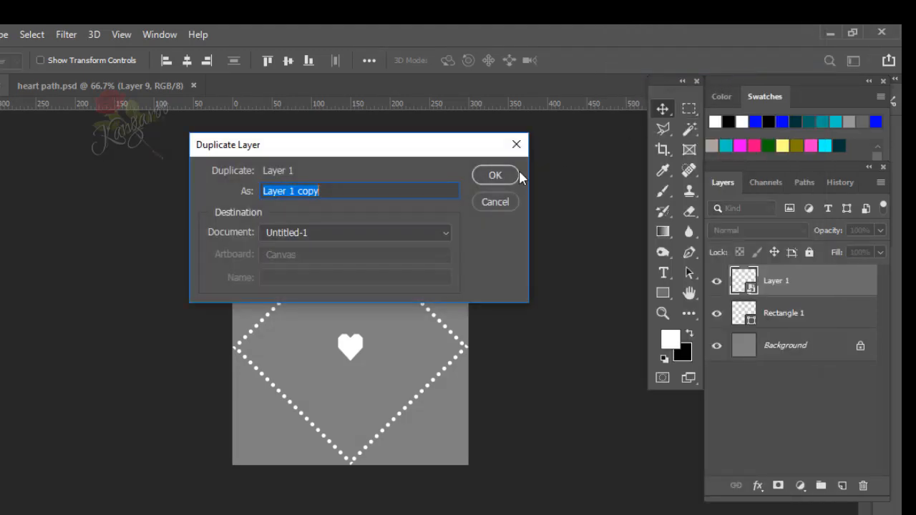
{"action": "left_click", "coordinate": [510, 176]}
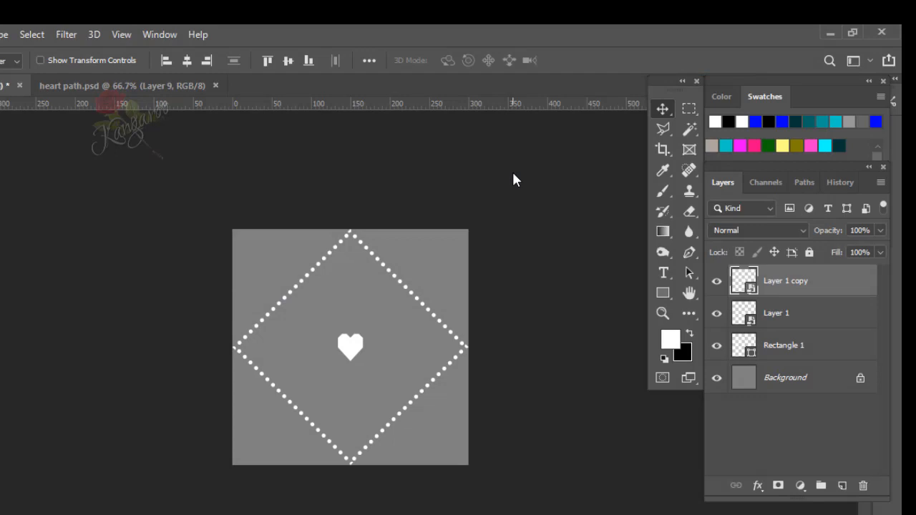
- Apply the Offset filter to Layer 1 copy with 0 horizontal, +150 vertical and Wrap Around, then collapse its smart filters
{"action": "left_click", "coordinate": [63, 35]}
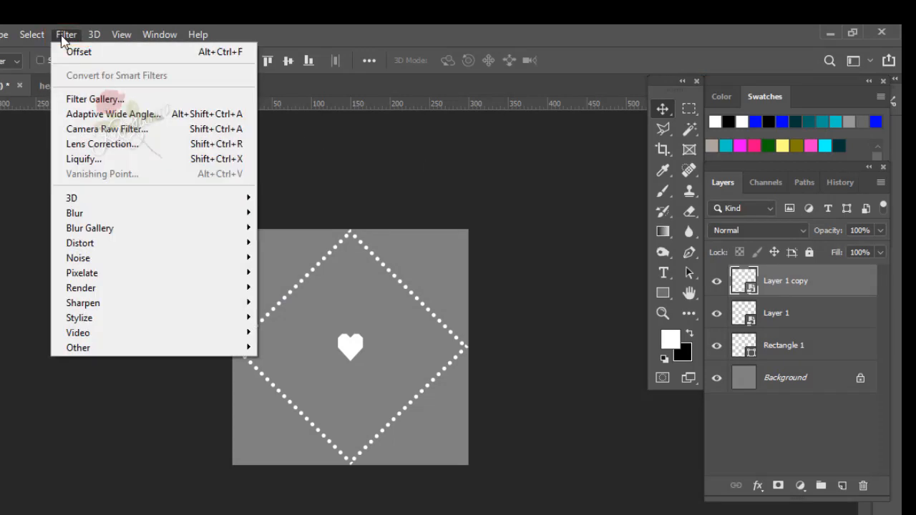
{"action": "mouse_move", "coordinate": [149, 350]}
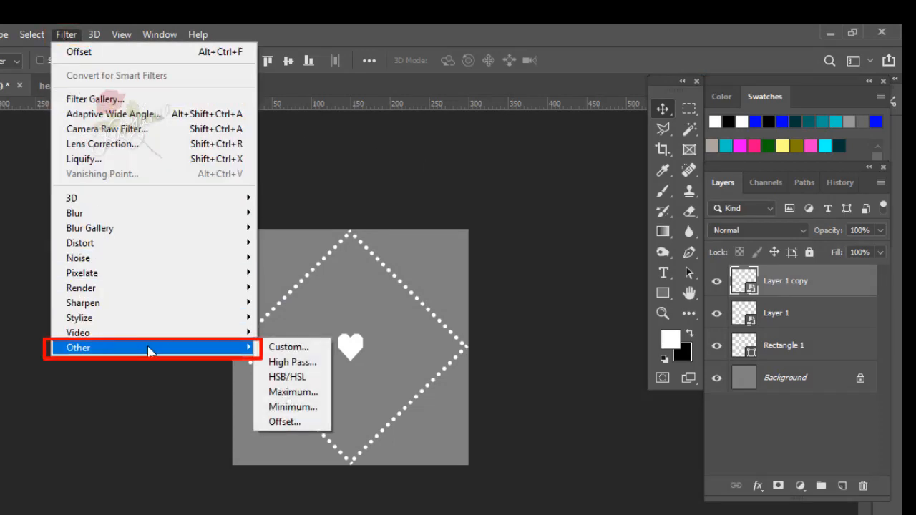
{"action": "left_click", "coordinate": [287, 422]}
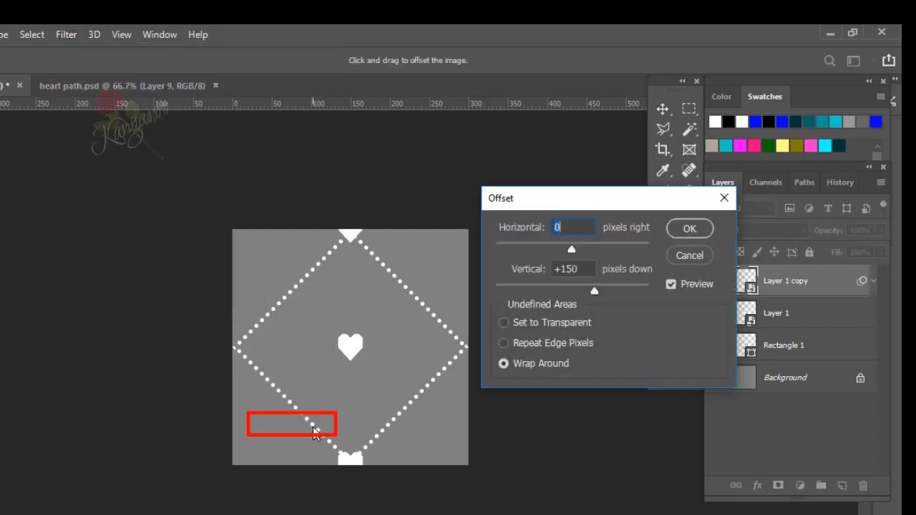
{"action": "left_click", "coordinate": [582, 224]}
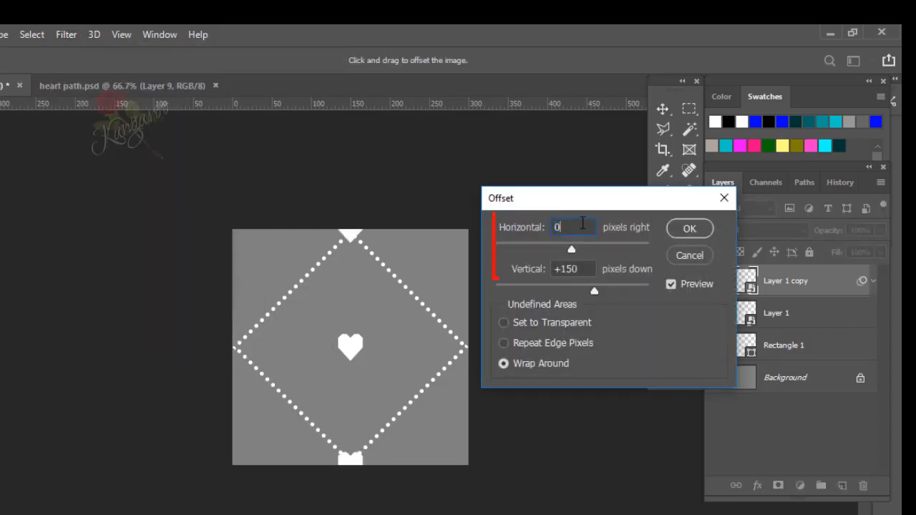
{"action": "key", "text": "Tab"}
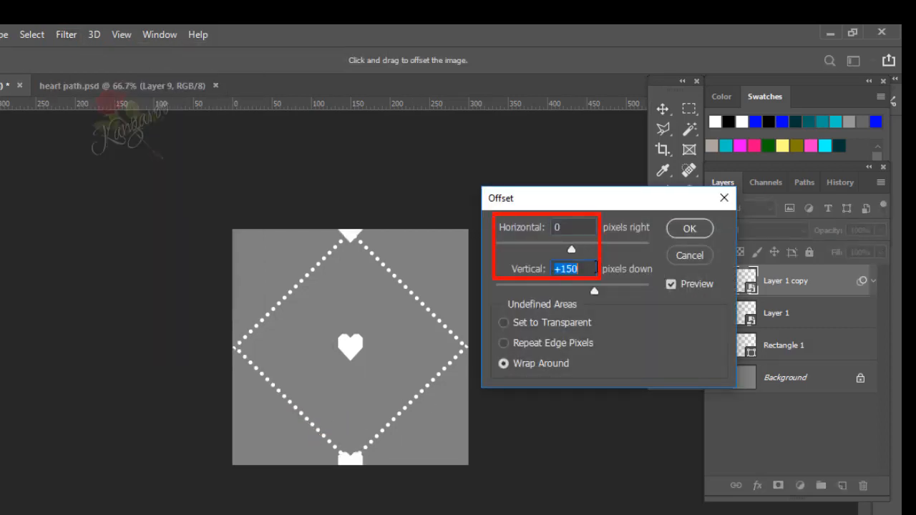
{"action": "left_click", "coordinate": [704, 235]}
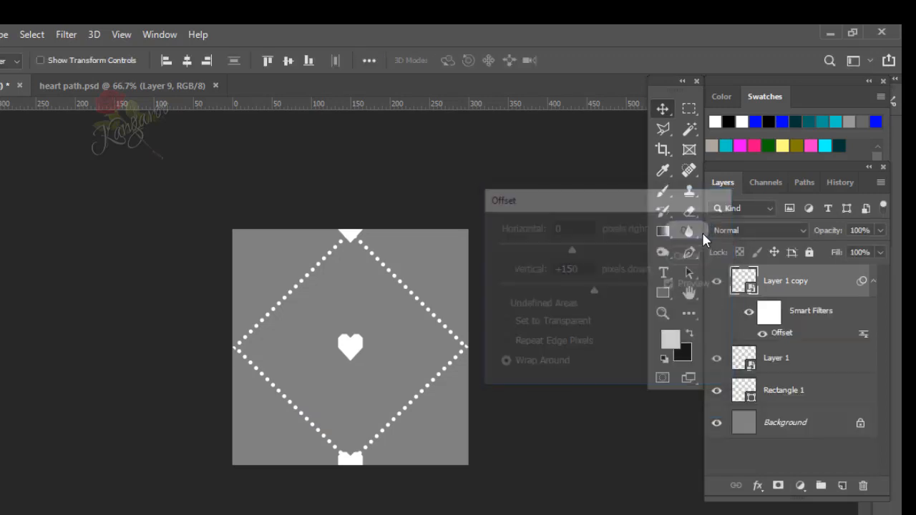
{"action": "left_click", "coordinate": [872, 281]}
- Apply the Offset filter to Layer 1 with +150 horizontal, 0 vertical and Wrap Around, then collapse its smart filters
{"action": "left_click", "coordinate": [829, 318]}
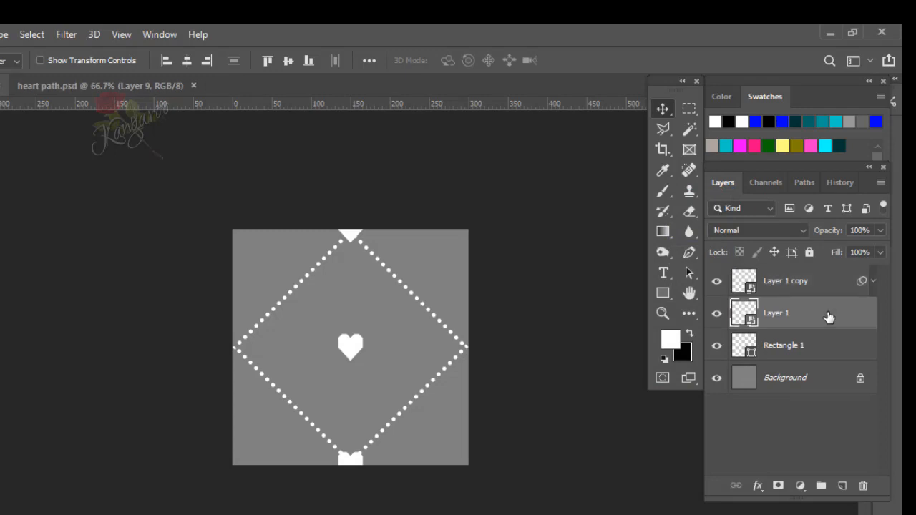
{"action": "left_click", "coordinate": [66, 35]}
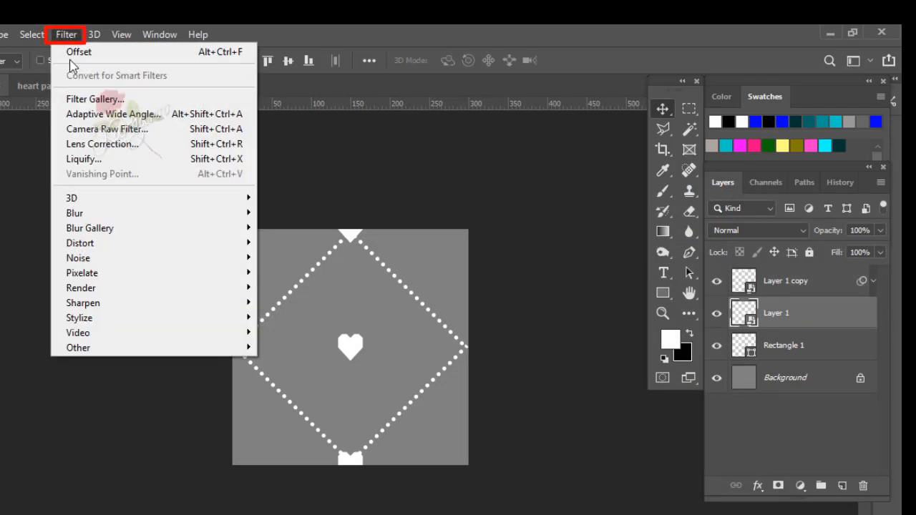
{"action": "mouse_move", "coordinate": [176, 351]}
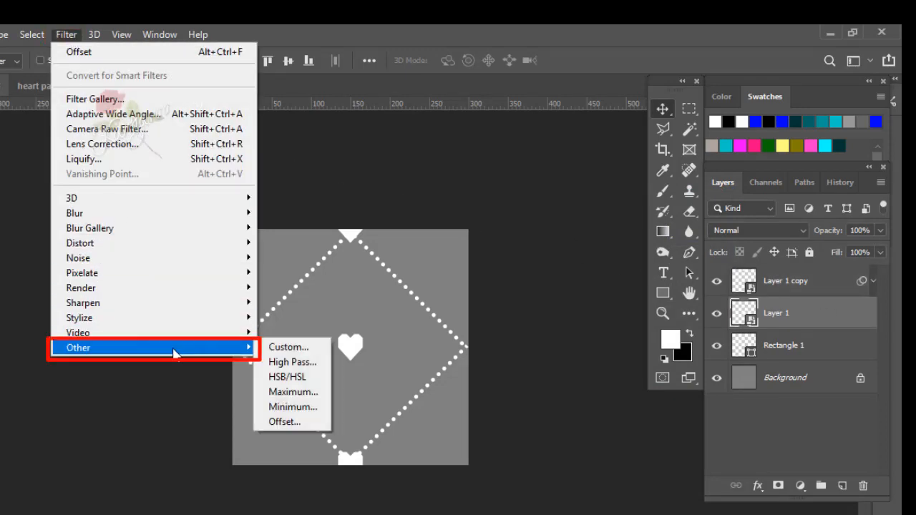
{"action": "left_click", "coordinate": [313, 425]}
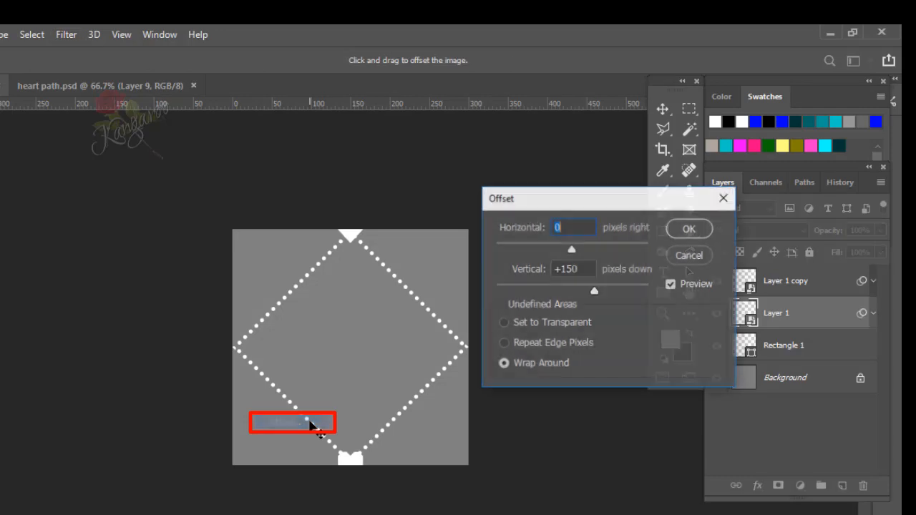
{"action": "left_click", "coordinate": [575, 270]}
{"action": "double_click", "coordinate": [576, 270]}
{"action": "type", "text": "0"}
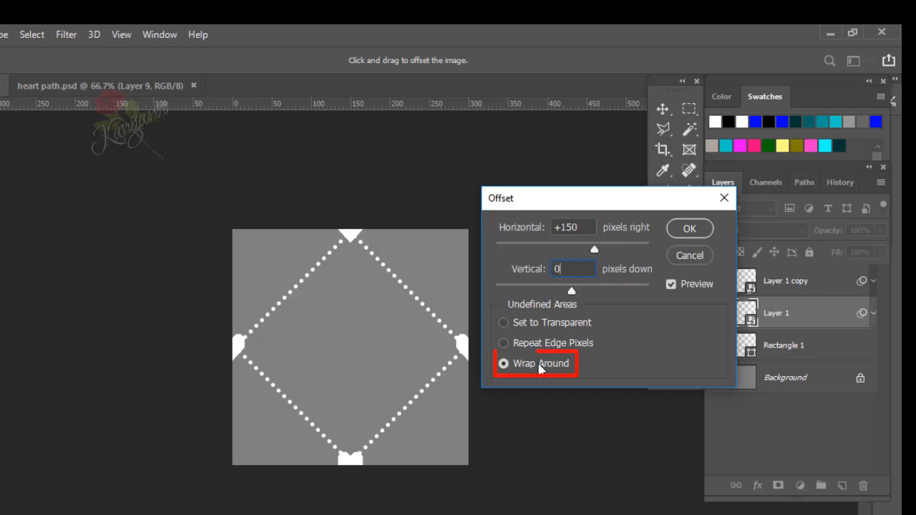
{"action": "left_click", "coordinate": [694, 232]}
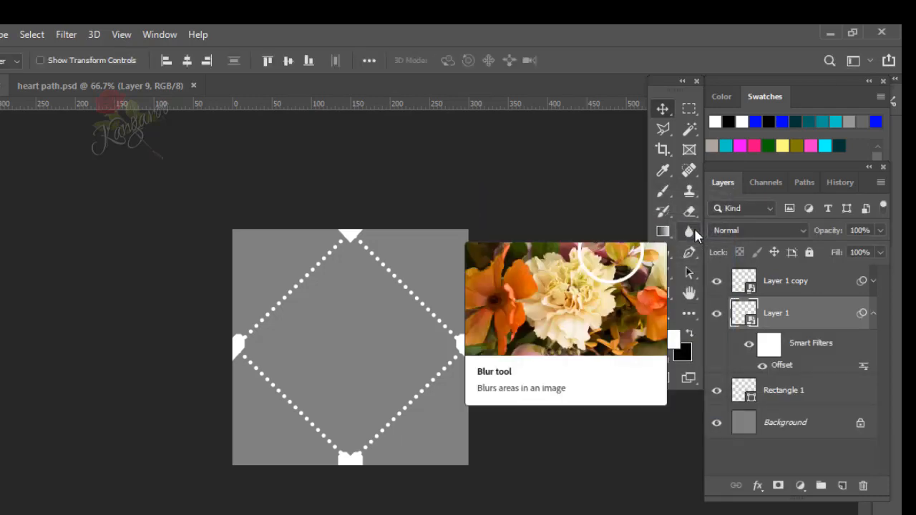
{"action": "left_click", "coordinate": [873, 313]}
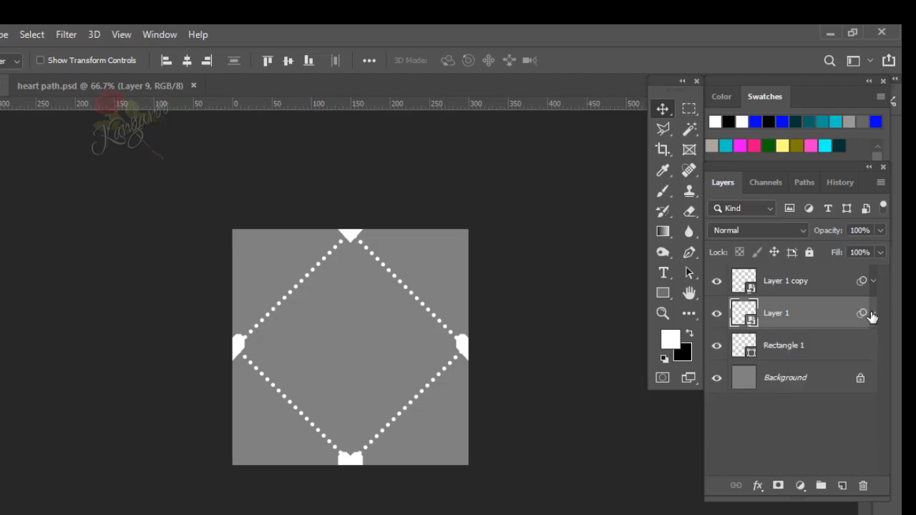
- Group the two heart layers and hide the group
{"action": "left_click", "coordinate": [841, 285], "text": "shift"}
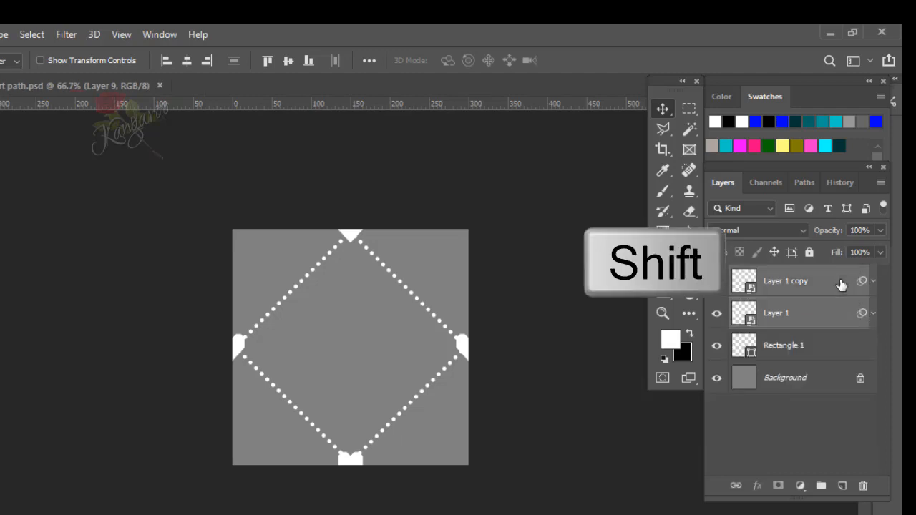
{"action": "key", "text": "ctrl+g"}
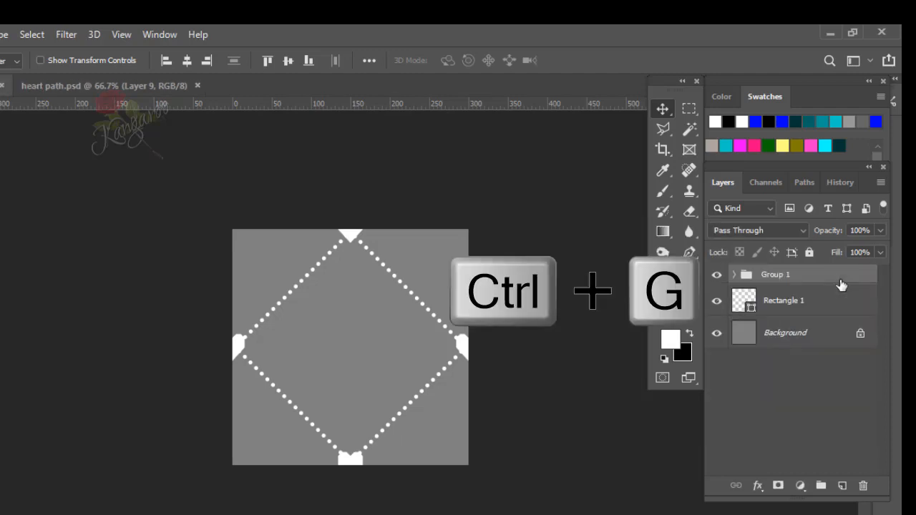
{"action": "left_click", "coordinate": [716, 276]}
- Add a layer mask to Rectangle 1 and mask out the diamond's right-corner dots with a black 20 px Hard Round brush
{"action": "left_click", "coordinate": [798, 306]}
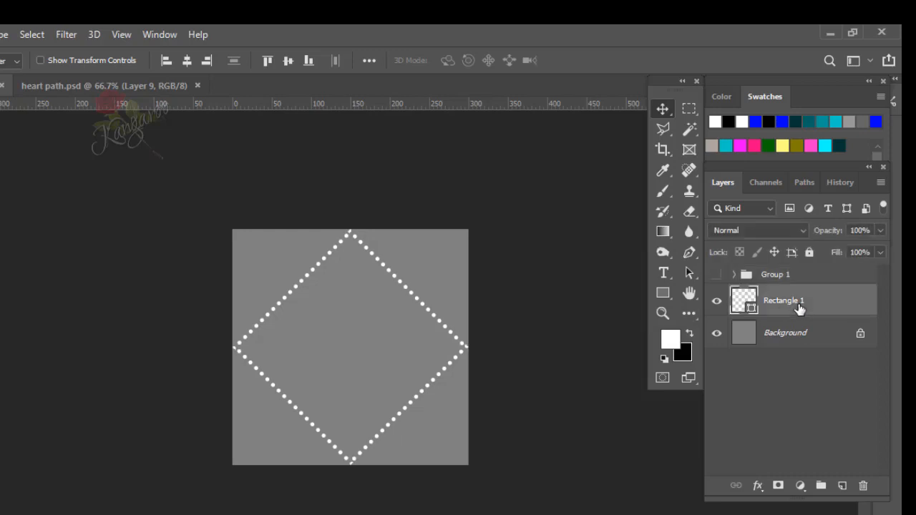
{"action": "left_click", "coordinate": [777, 487]}
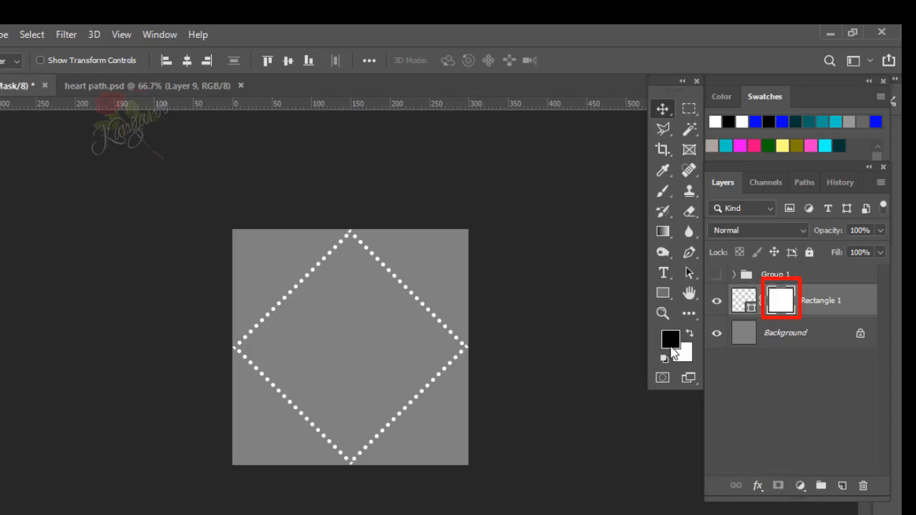
{"action": "left_click", "coordinate": [664, 192]}
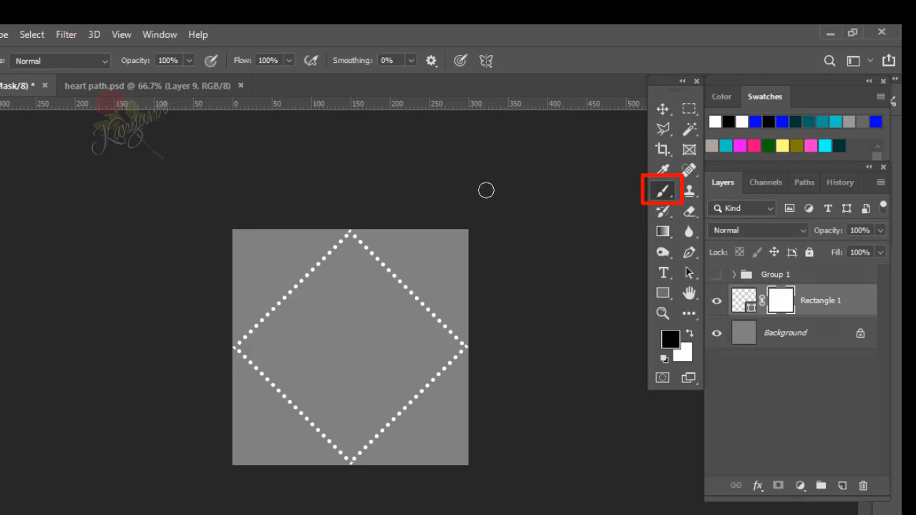
{"action": "left_click", "coordinate": [97, 45]}
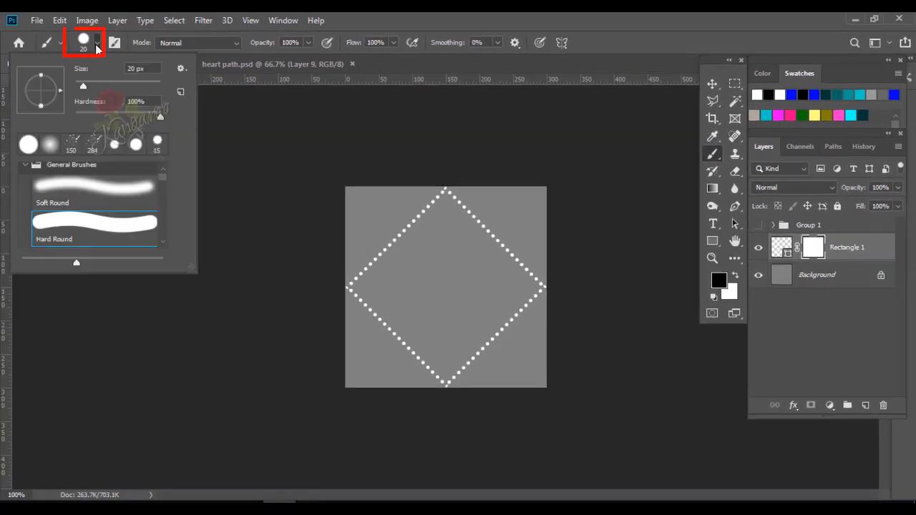
{"action": "left_click", "coordinate": [82, 224]}
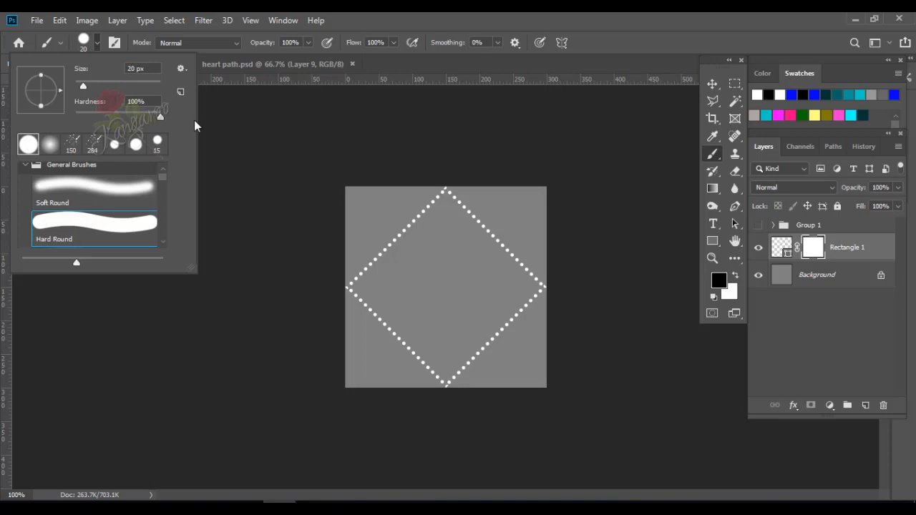
{"action": "left_click", "coordinate": [550, 286]}
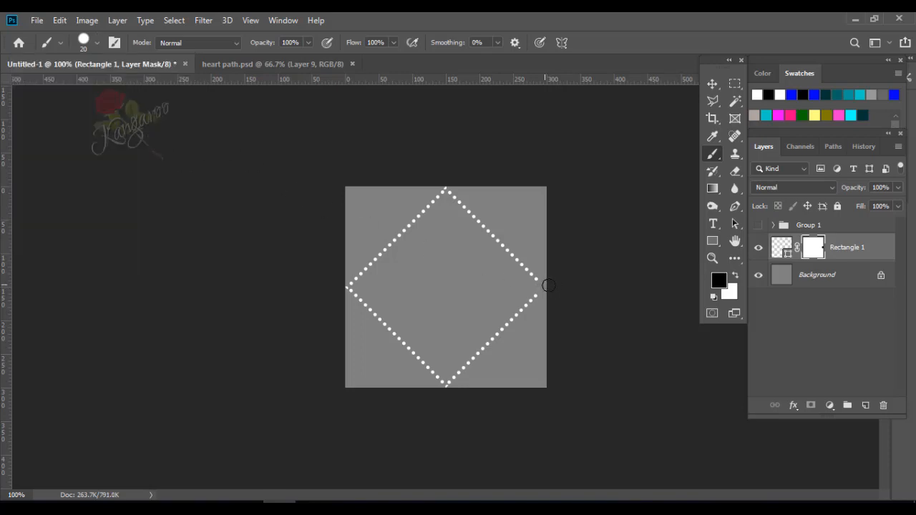
{"action": "key", "text": "ctrl+plus"}
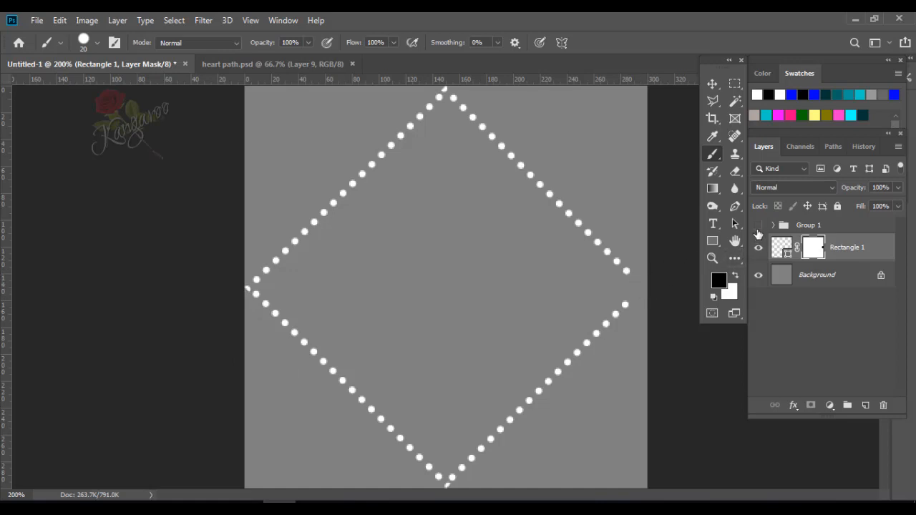
- Mask out Rectangle 1's dots under the top, left and bottom hearts, showing Group 1 as a guide and hiding it again
{"action": "left_click", "coordinate": [759, 226]}
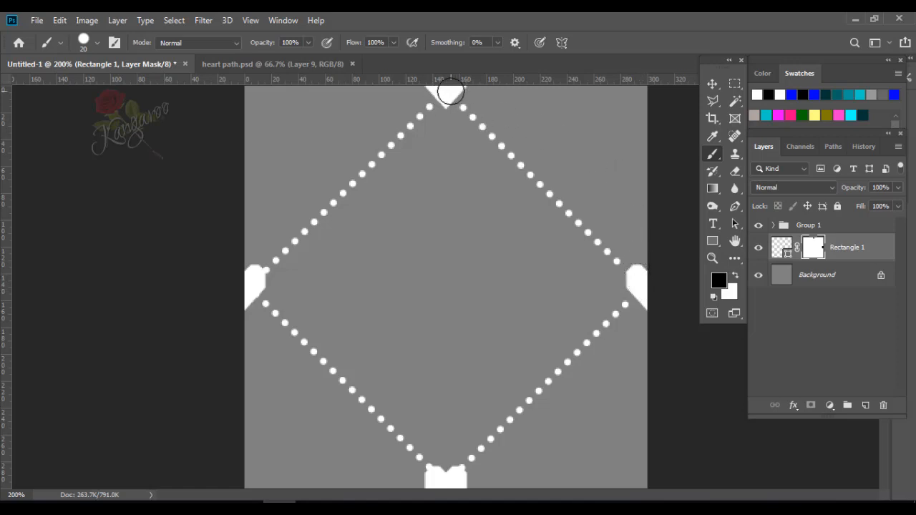
{"action": "left_click", "coordinate": [445, 93]}
{"action": "left_click", "coordinate": [261, 273]}
{"action": "key", "text": "ctrl+z"}
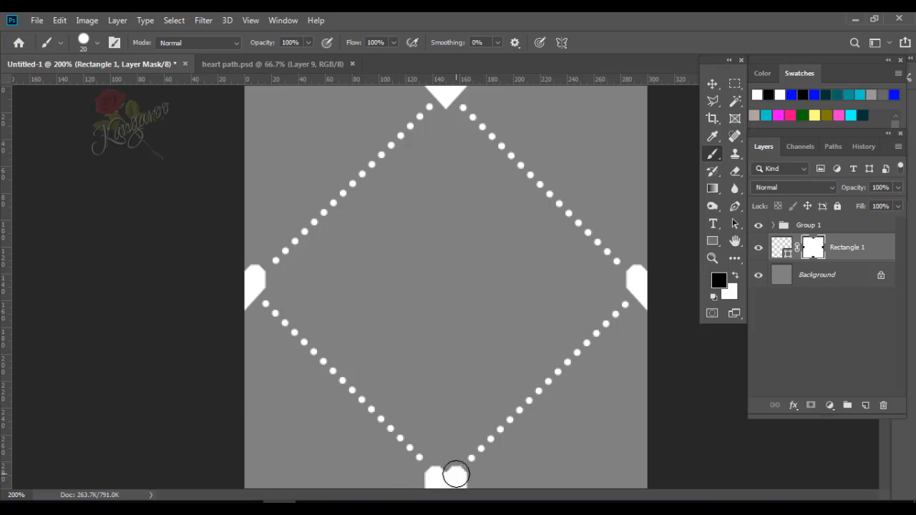
{"action": "left_click", "coordinate": [759, 225]}
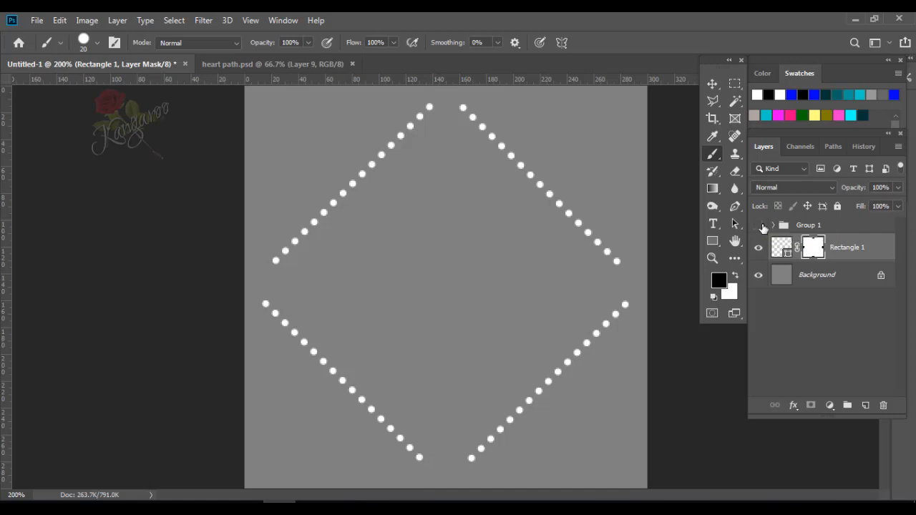
- Rasterize the Rectangle 1 layer and apply its layer mask
{"action": "key", "text": "ctrl+minus"}
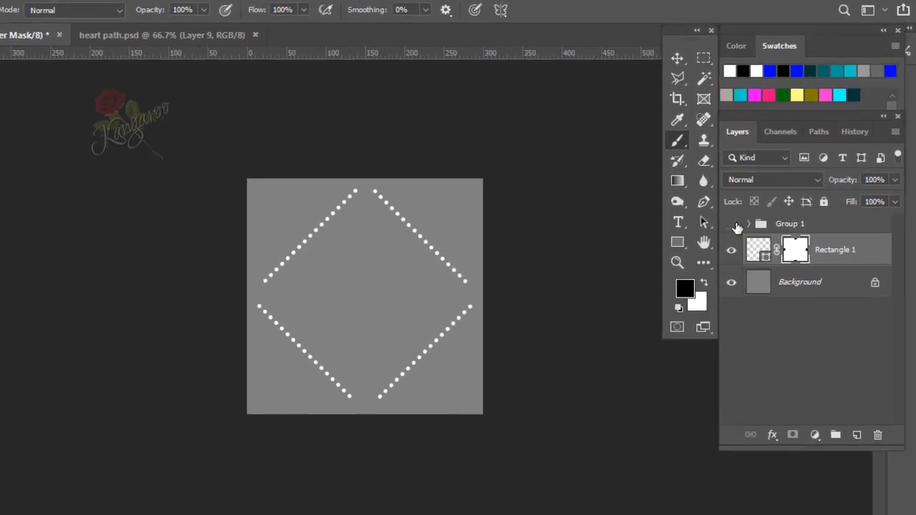
{"action": "right_click", "coordinate": [843, 255]}
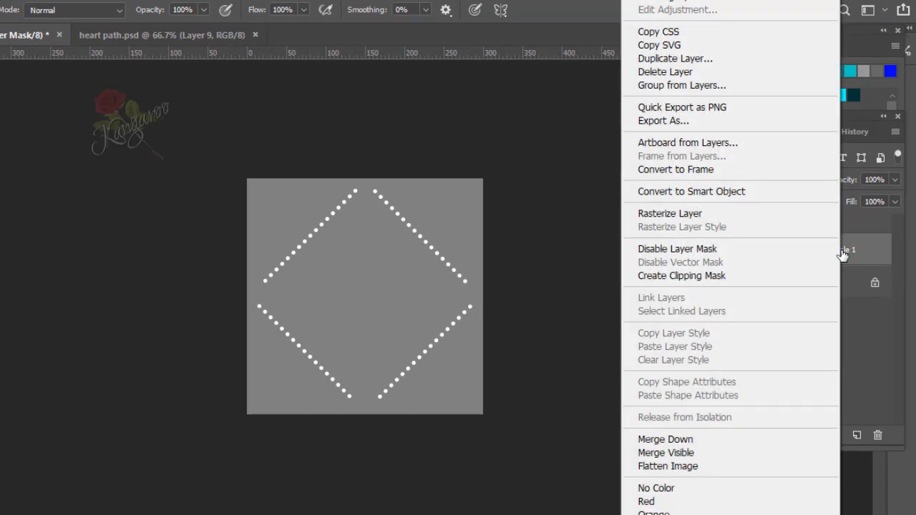
{"action": "left_click", "coordinate": [778, 216]}
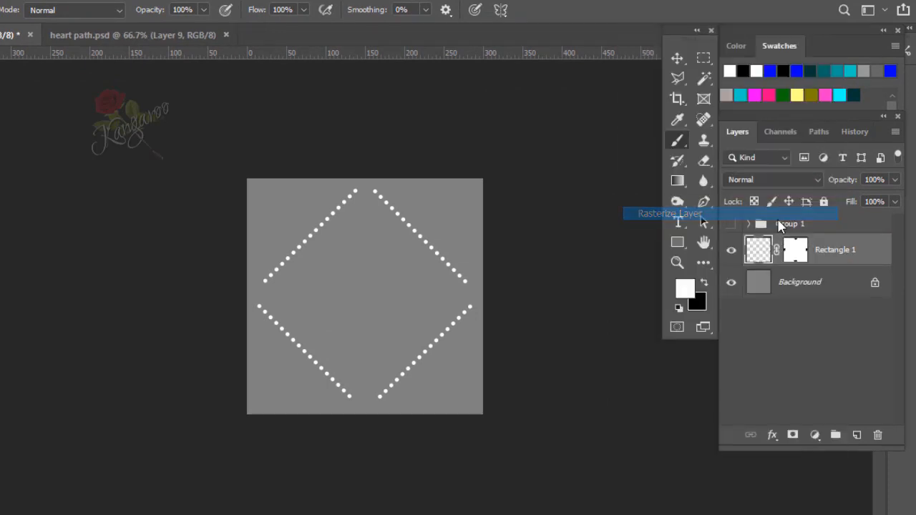
{"action": "right_click", "coordinate": [797, 254]}
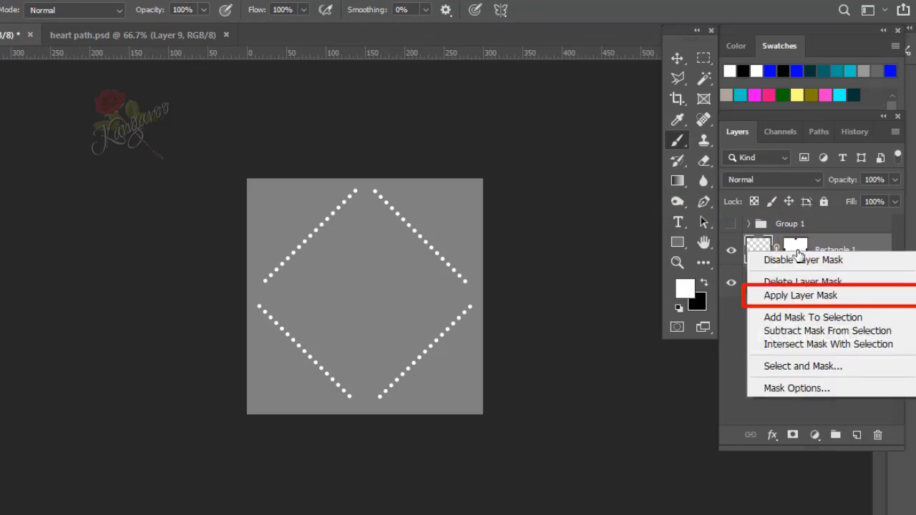
{"action": "left_click", "coordinate": [788, 295]}
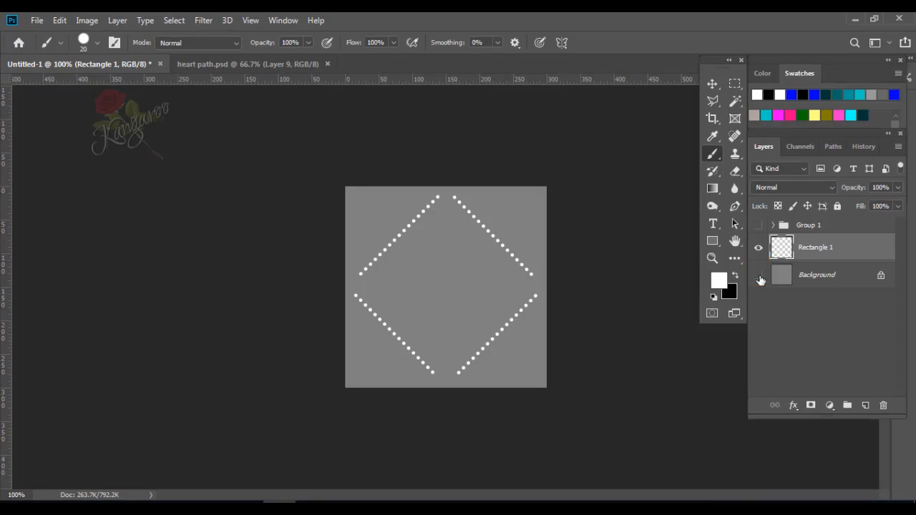
- Hide the Background layer and define the dotted lines as a pattern named Pattern 26
{"action": "left_click", "coordinate": [759, 277]}
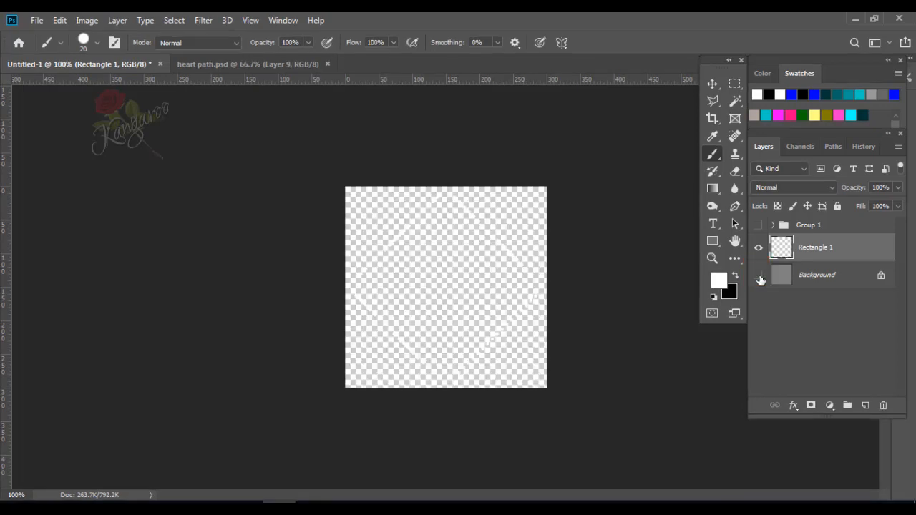
{"action": "left_click", "coordinate": [57, 22]}
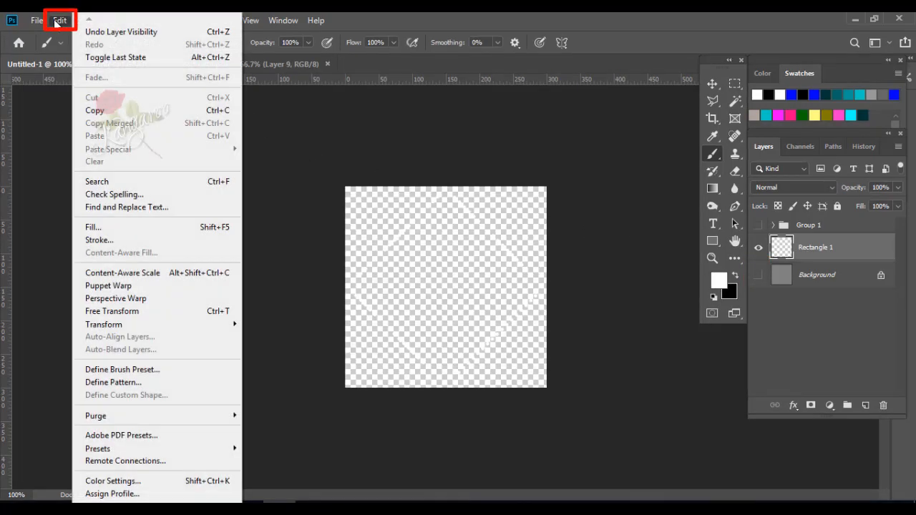
{"action": "left_click", "coordinate": [115, 382]}
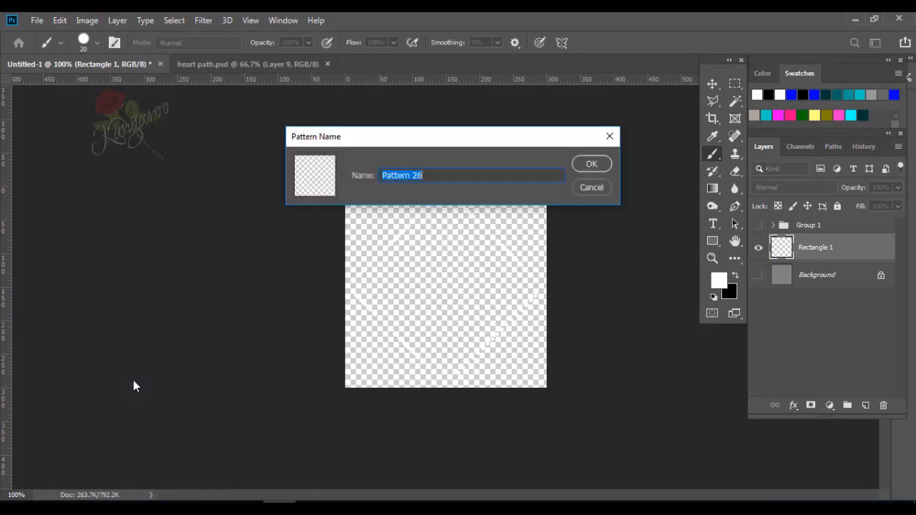
{"action": "left_click", "coordinate": [453, 175]}
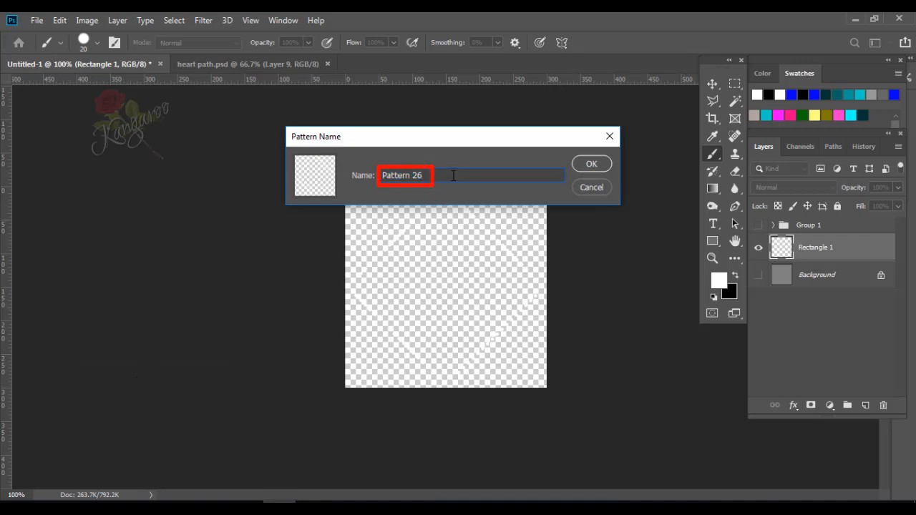
{"action": "left_click", "coordinate": [602, 166]}
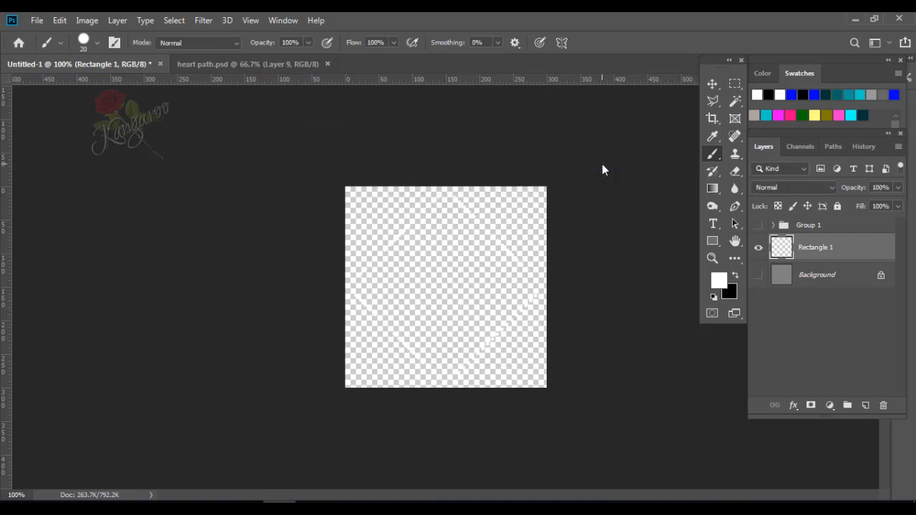
- Show the Background, hide Rectangle 1, and show and select the heart group
{"action": "left_click", "coordinate": [758, 274]}
{"action": "left_click", "coordinate": [759, 247]}
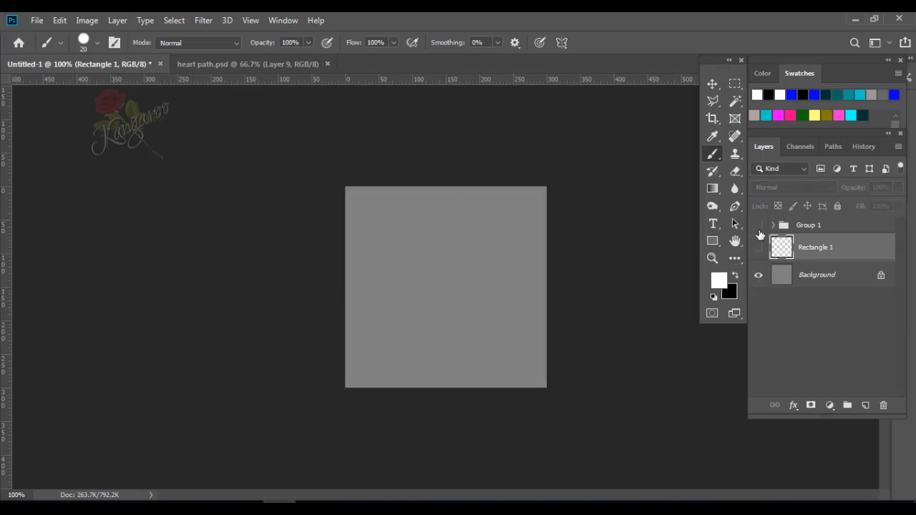
{"action": "left_click", "coordinate": [759, 225]}
{"action": "left_click", "coordinate": [841, 226]}
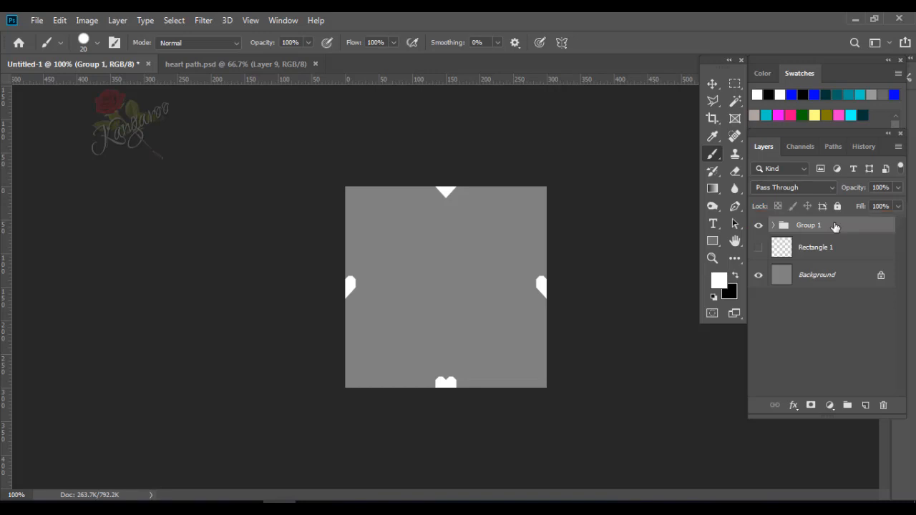
- Hide the Background layer and define the hearts as a pattern named Pattern 27
{"action": "left_click", "coordinate": [759, 276]}
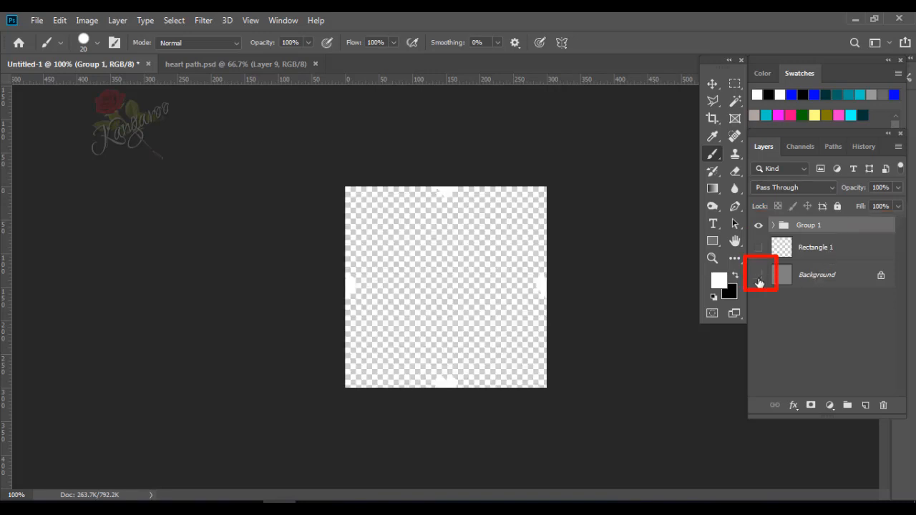
{"action": "left_click", "coordinate": [61, 20]}
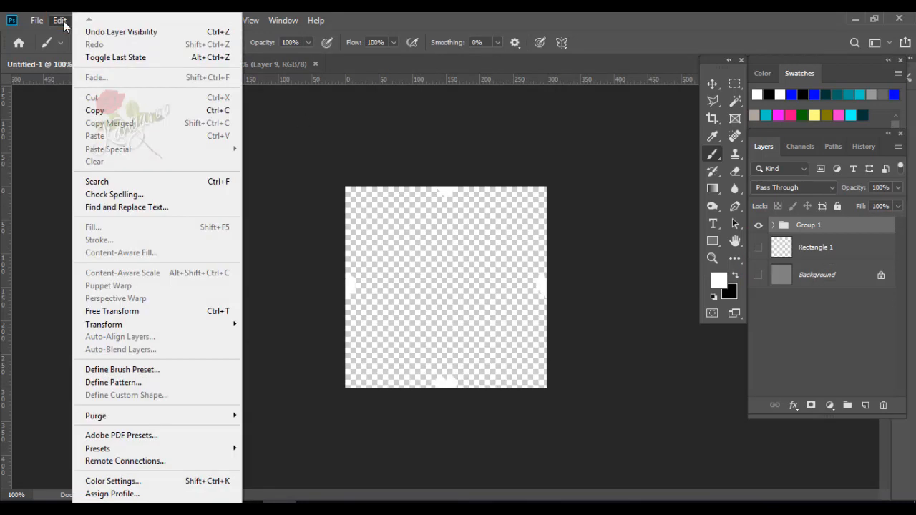
{"action": "left_click", "coordinate": [169, 384]}
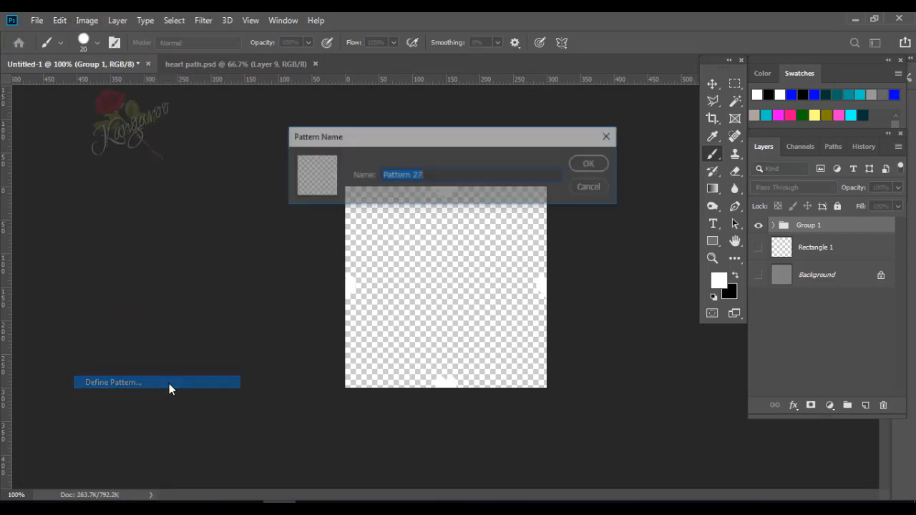
{"action": "left_click", "coordinate": [451, 178]}
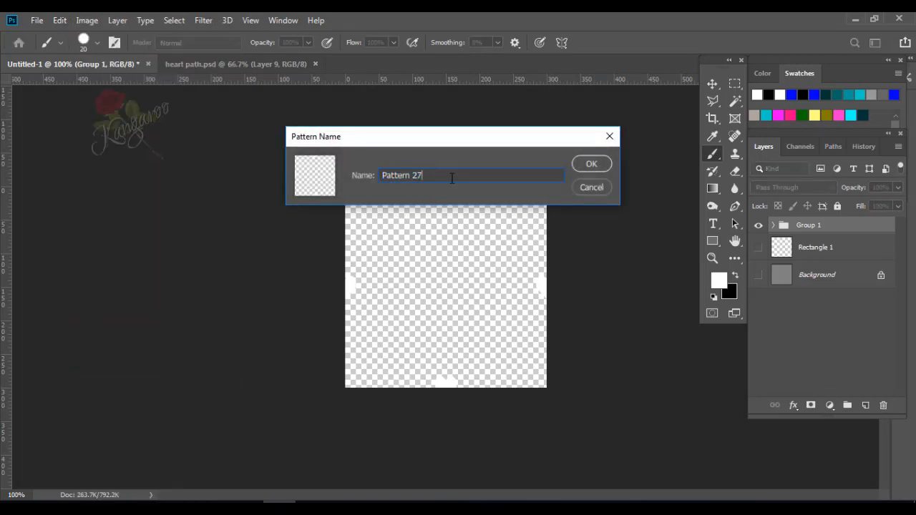
{"action": "left_click", "coordinate": [593, 165]}
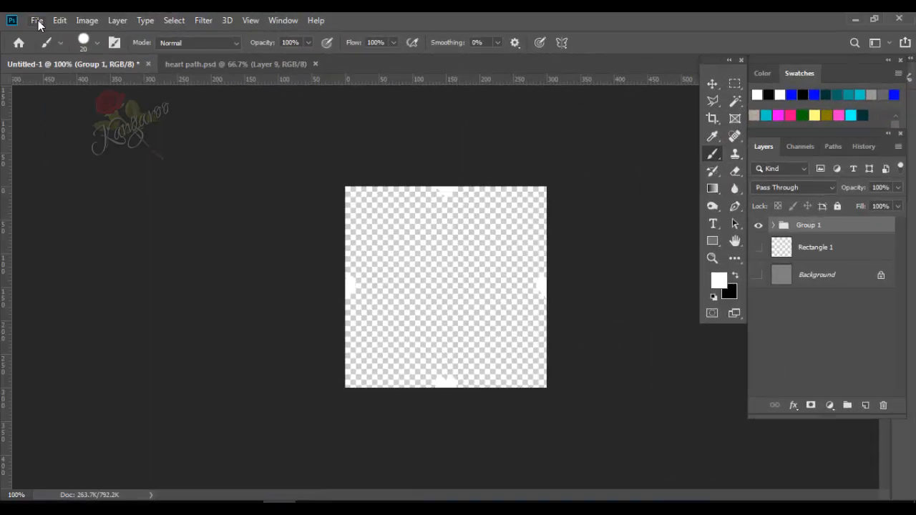
- Create a new 1280 x 720 px document at 300 pixels/inch from the recent 720 preset
{"action": "left_click", "coordinate": [37, 20]}
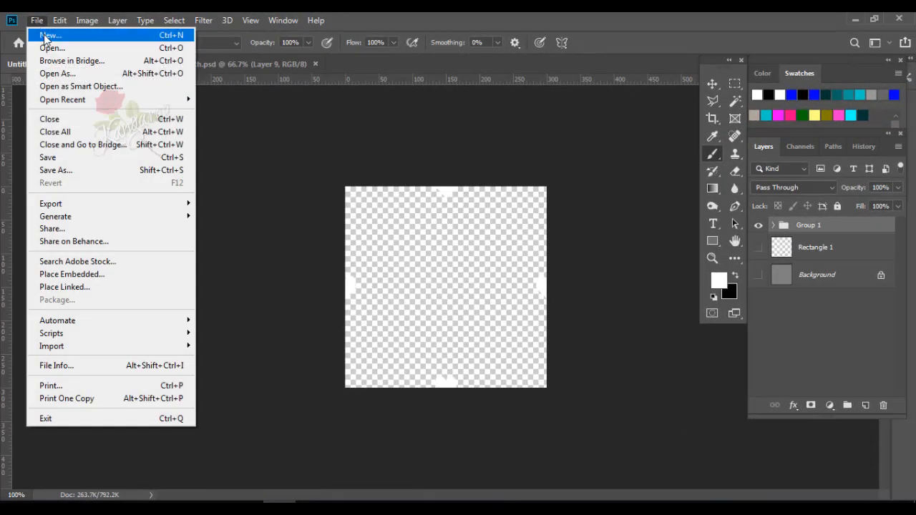
{"action": "left_click", "coordinate": [45, 35]}
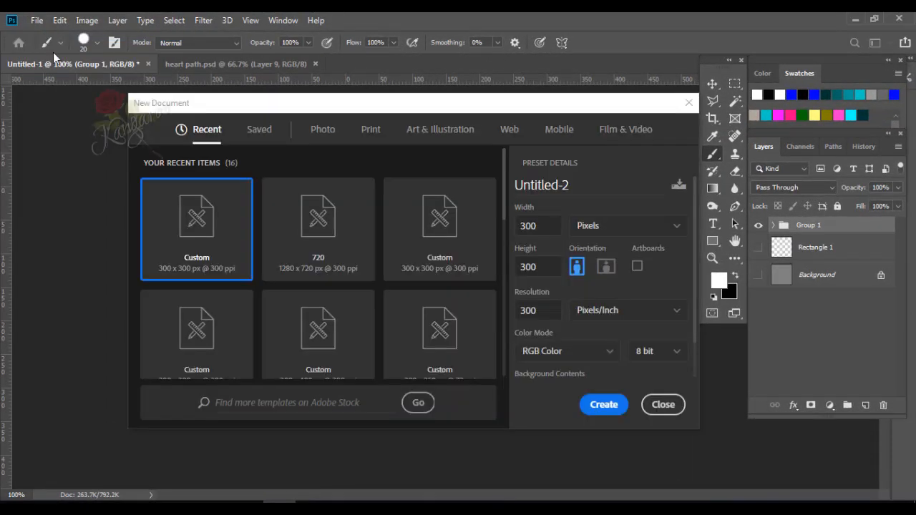
{"action": "left_click", "coordinate": [323, 200]}
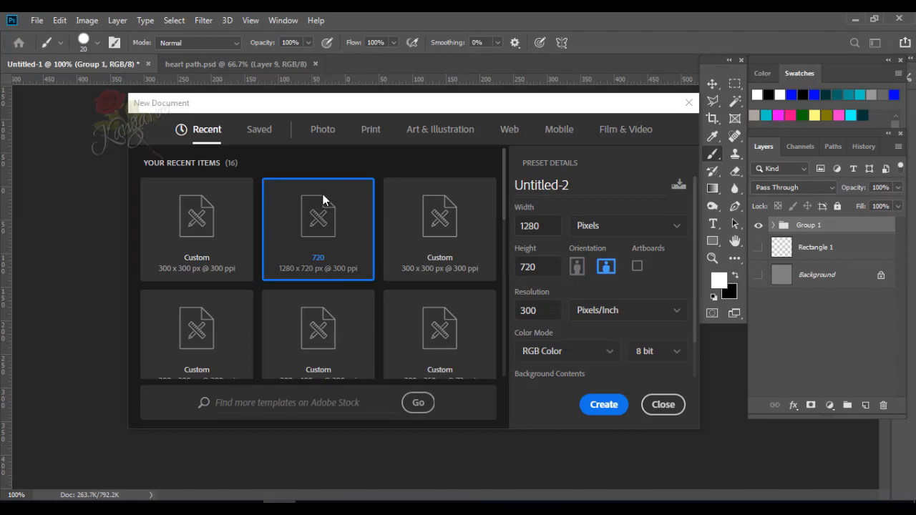
{"action": "left_click", "coordinate": [552, 227]}
{"action": "left_click", "coordinate": [552, 269]}
{"action": "left_click", "coordinate": [554, 308]}
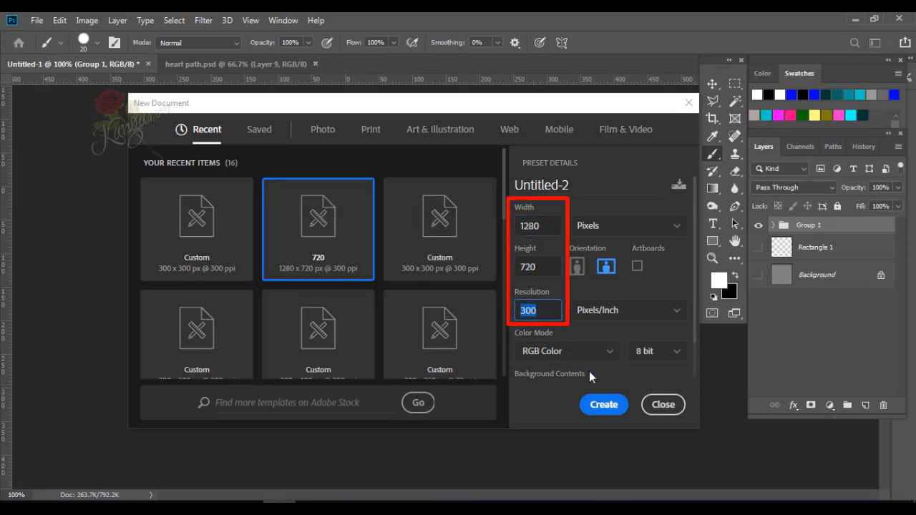
{"action": "left_click", "coordinate": [605, 404]}
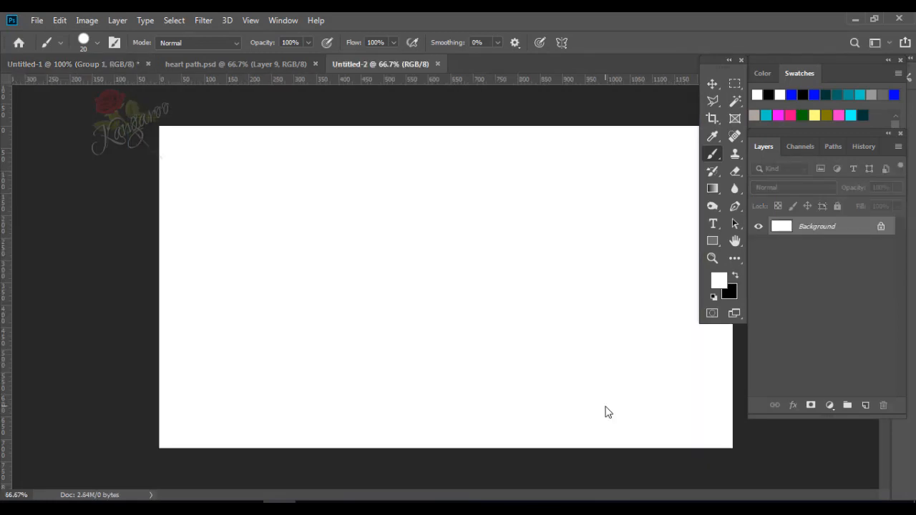
- Fill the new document's Background layer with Black in Normal mode at 100% opacity
{"action": "left_click", "coordinate": [61, 20]}
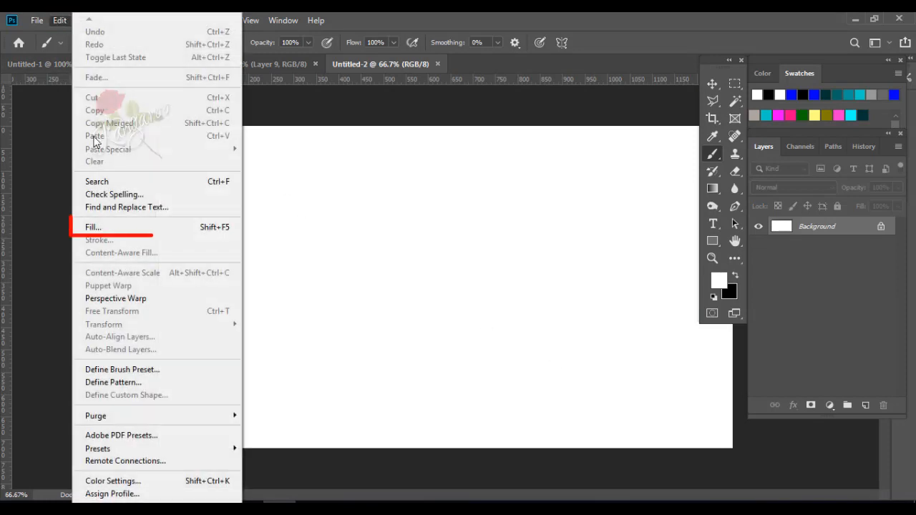
{"action": "left_click", "coordinate": [124, 228]}
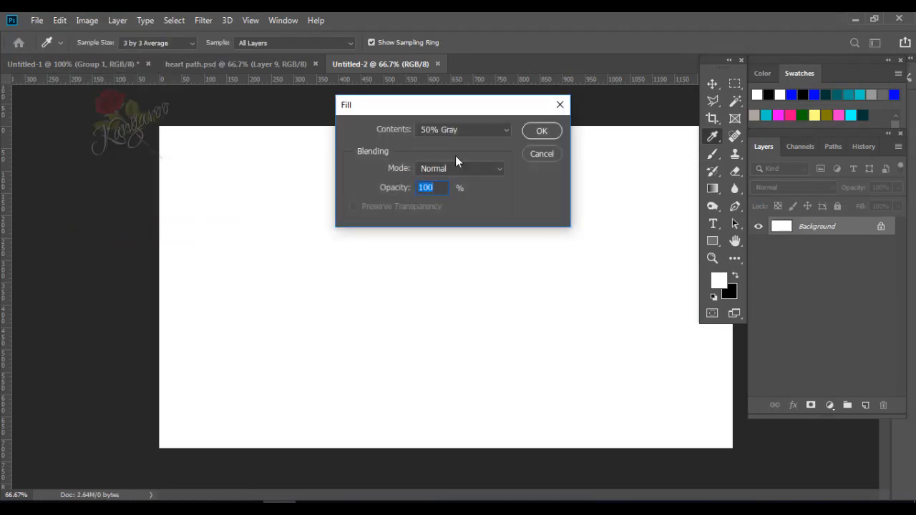
{"action": "left_click", "coordinate": [469, 130]}
{"action": "left_click", "coordinate": [469, 234]}
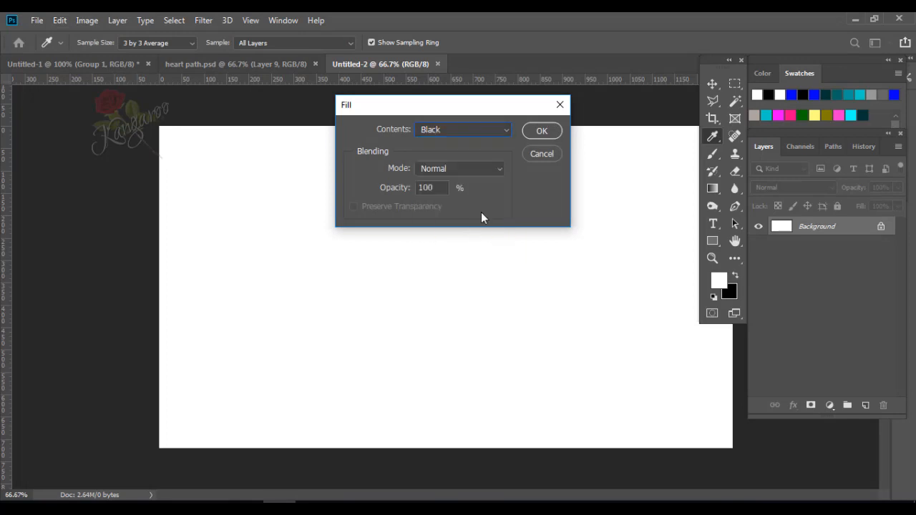
{"action": "left_click", "coordinate": [541, 132]}
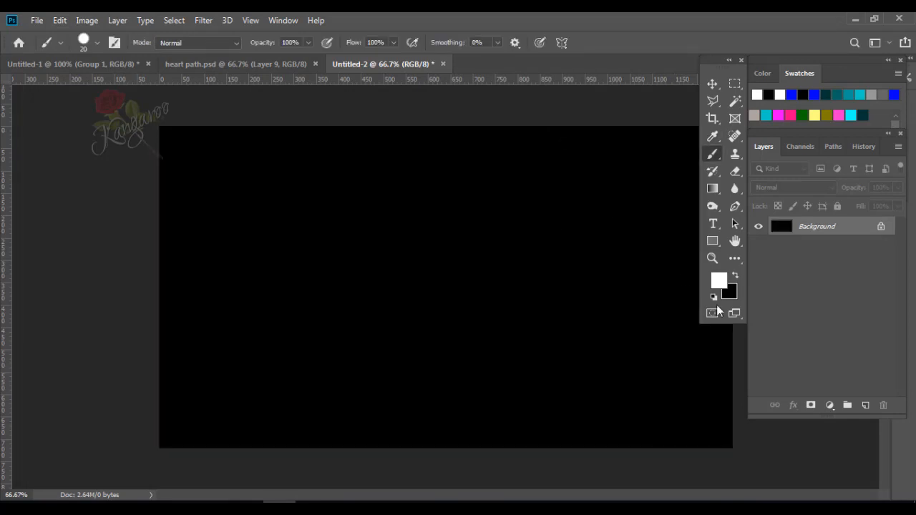
- Add a new layer above the Background and set up a Pattern fill using the dotted-diamond tile
{"action": "left_click", "coordinate": [866, 405]}
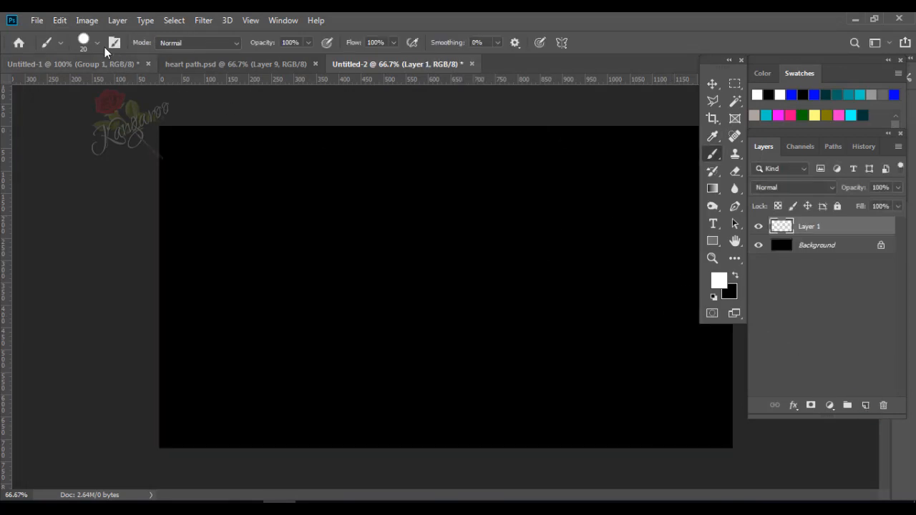
{"action": "left_click", "coordinate": [60, 20]}
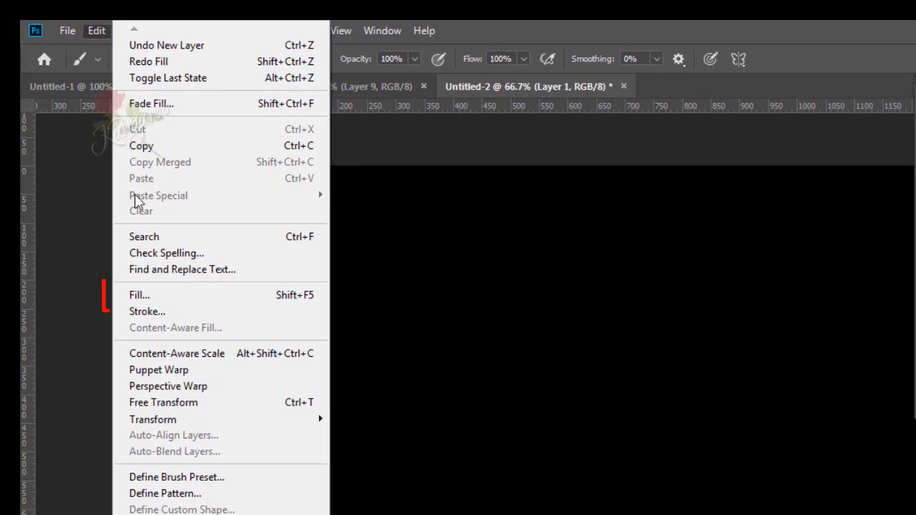
{"action": "left_click", "coordinate": [166, 293]}
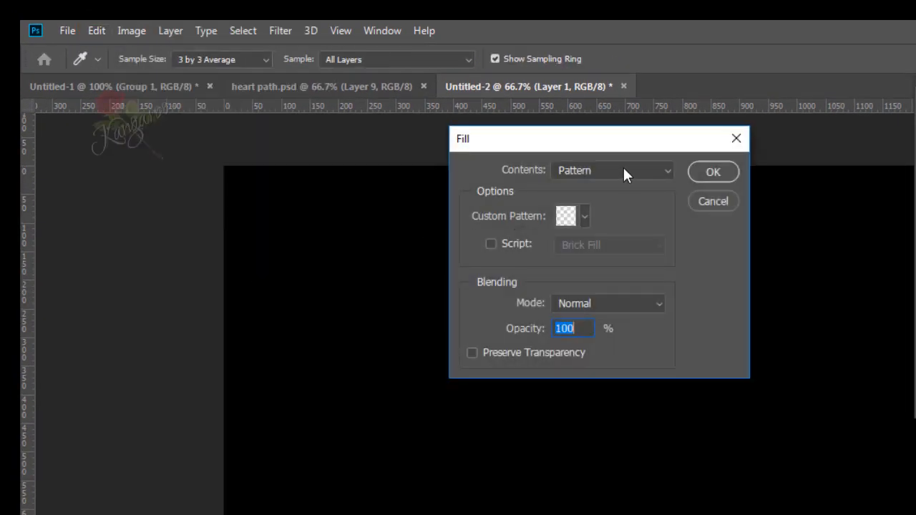
{"action": "left_click", "coordinate": [624, 171]}
{"action": "left_click", "coordinate": [624, 261]}
{"action": "left_click", "coordinate": [584, 216]}
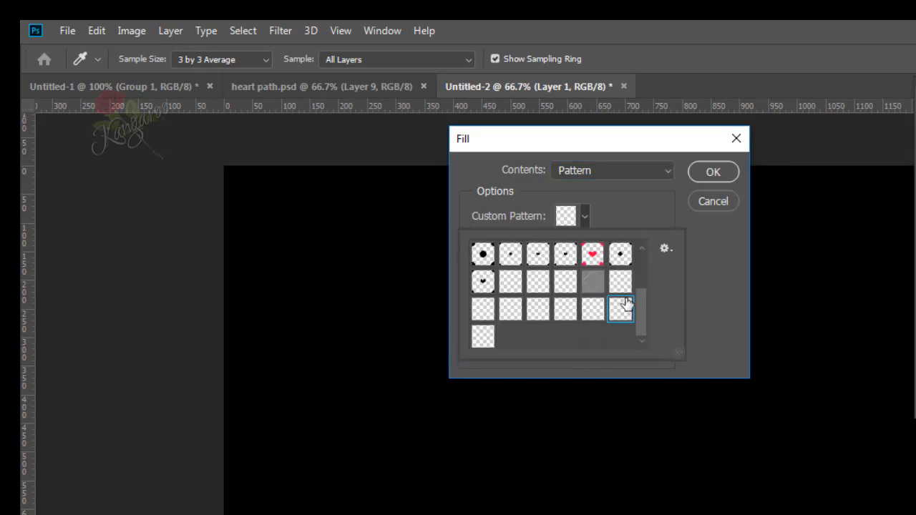
{"action": "left_click", "coordinate": [721, 290]}
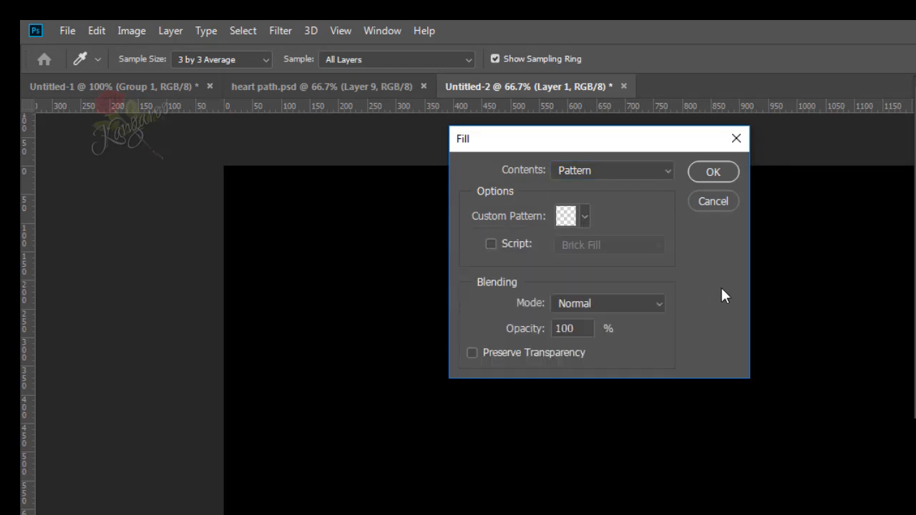
- Fill the layer using the Brick Fill script with pattern scale 0.5, spacing 0 pixels and row offset 100% of width
{"action": "left_click", "coordinate": [521, 245]}
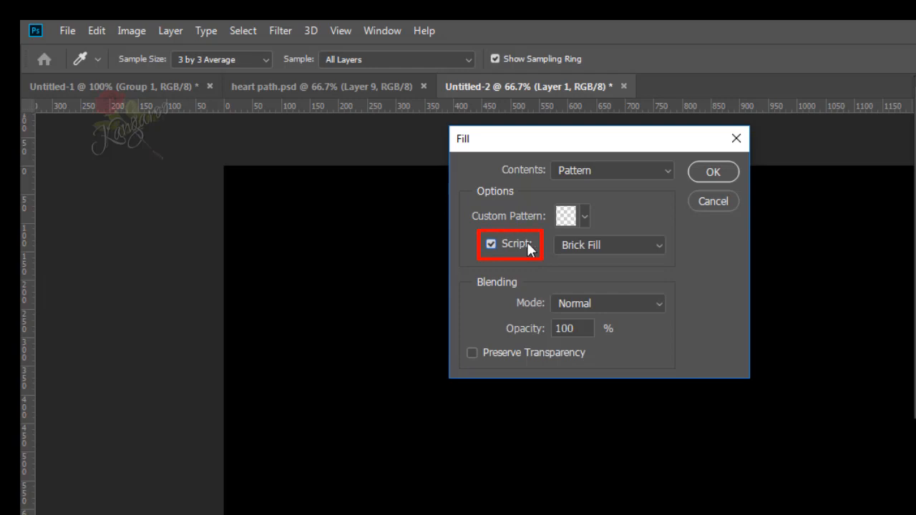
{"action": "left_click", "coordinate": [614, 244]}
{"action": "left_click", "coordinate": [619, 261]}
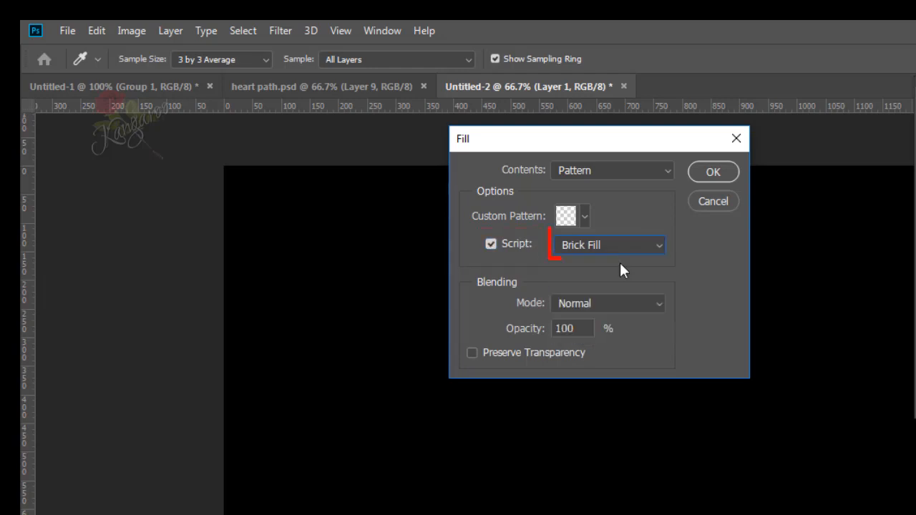
{"action": "left_click", "coordinate": [728, 179]}
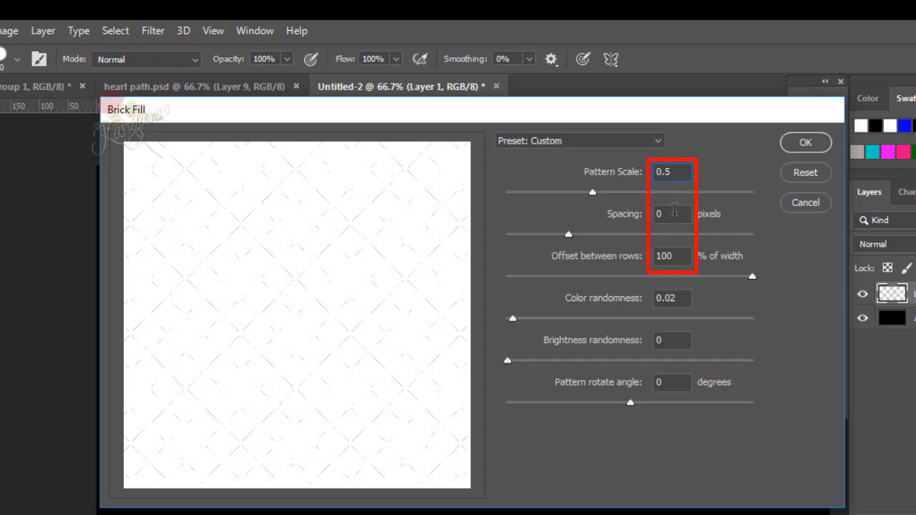
{"action": "left_click", "coordinate": [674, 211]}
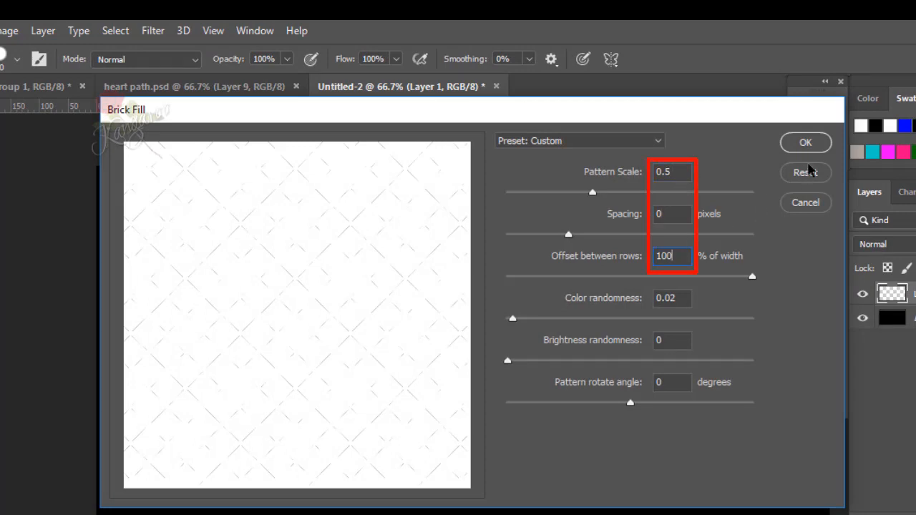
{"action": "left_click", "coordinate": [822, 143]}
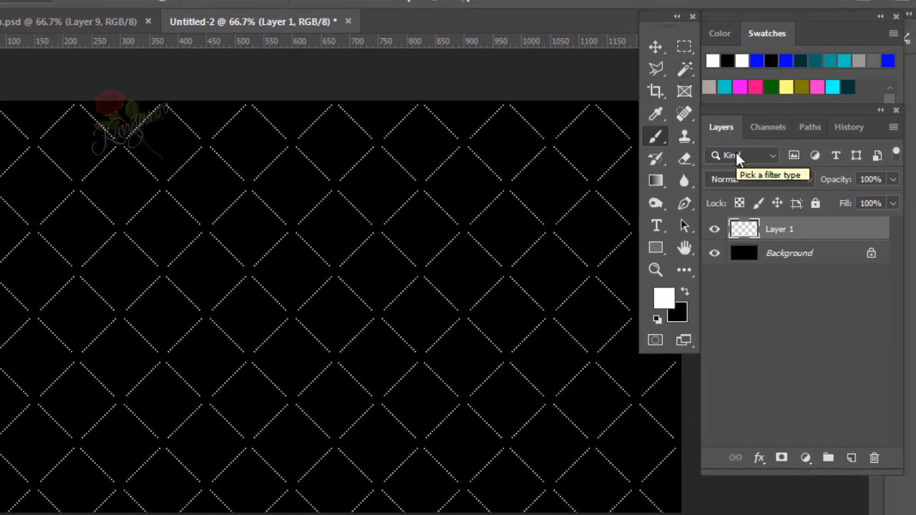
- Fill another new layer with the heart pattern using Brick Fill at scale 0.5, spacing 0 pixels and row offset 100%
{"action": "left_click", "coordinate": [851, 458]}
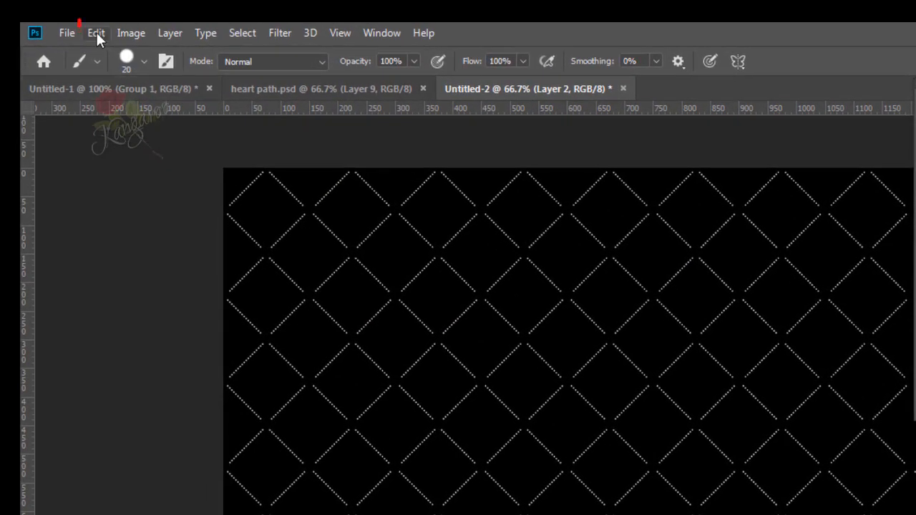
{"action": "left_click", "coordinate": [96, 33]}
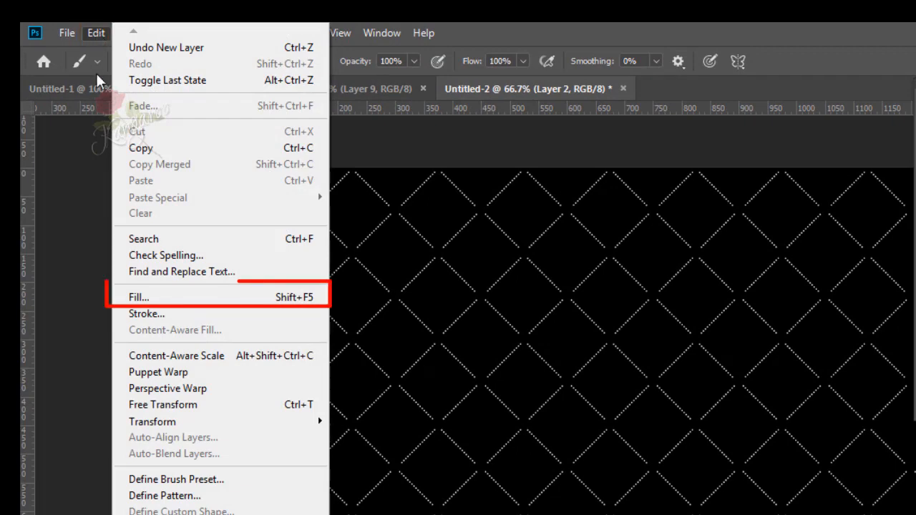
{"action": "left_click", "coordinate": [143, 296]}
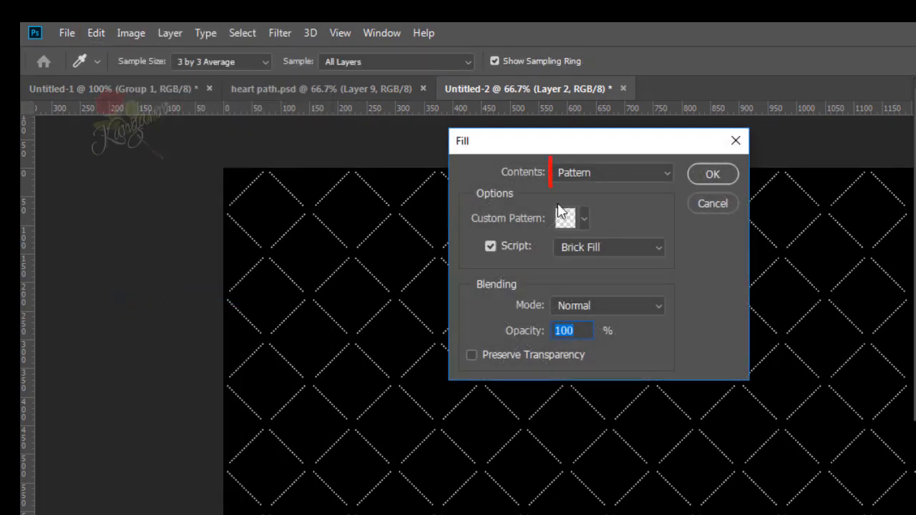
{"action": "left_click", "coordinate": [584, 219]}
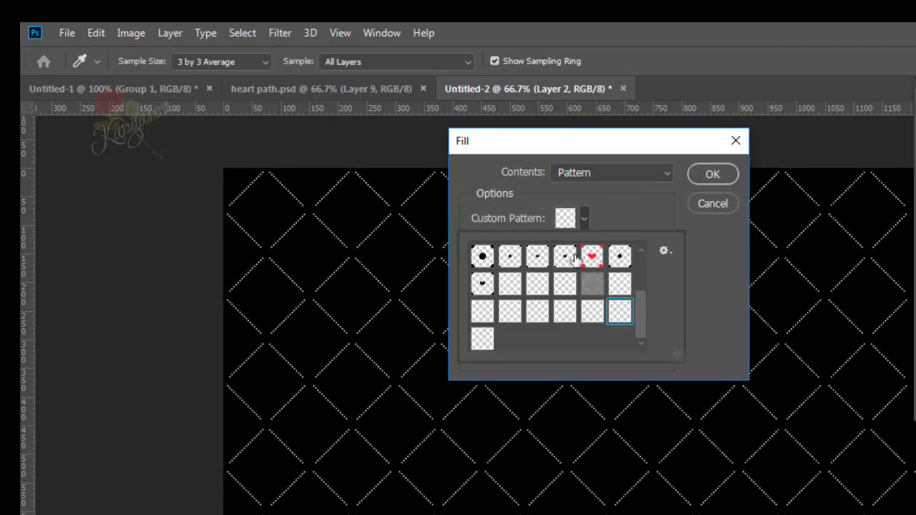
{"action": "left_click", "coordinate": [710, 302]}
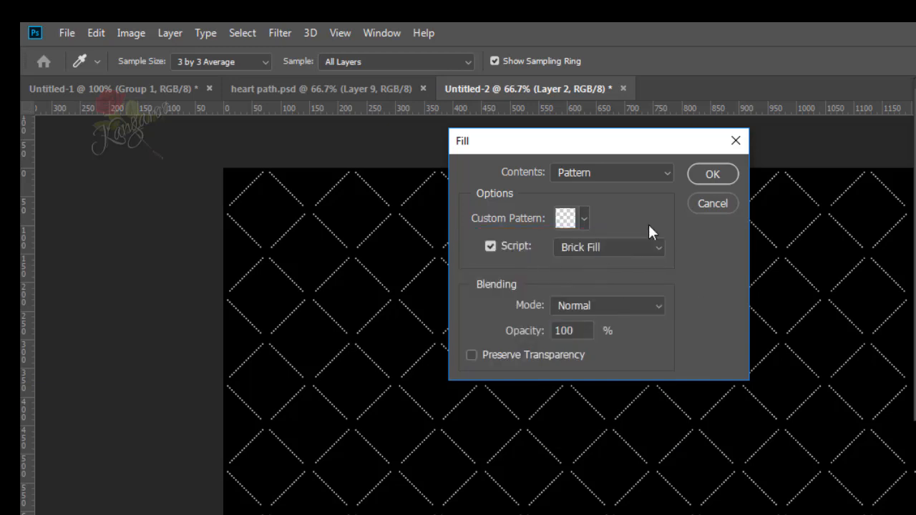
{"action": "left_click", "coordinate": [735, 174]}
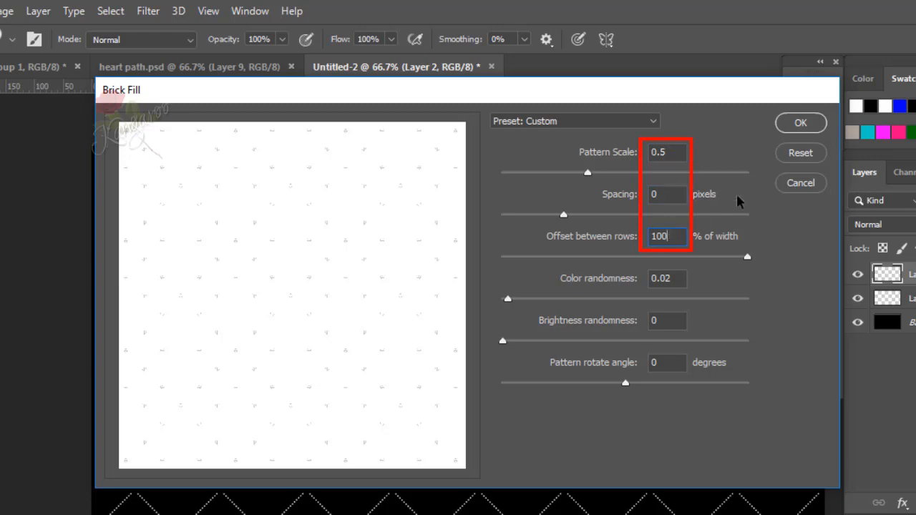
{"action": "left_click", "coordinate": [801, 122]}
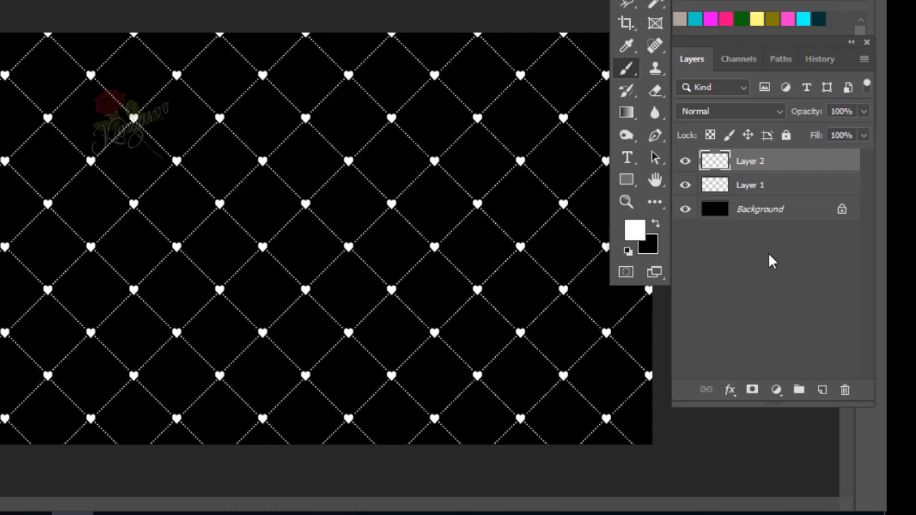
- Group Layer 1 and Layer 2, and rename Layer 2 inside the group as heart
{"action": "left_click", "coordinate": [803, 185], "text": "shift"}
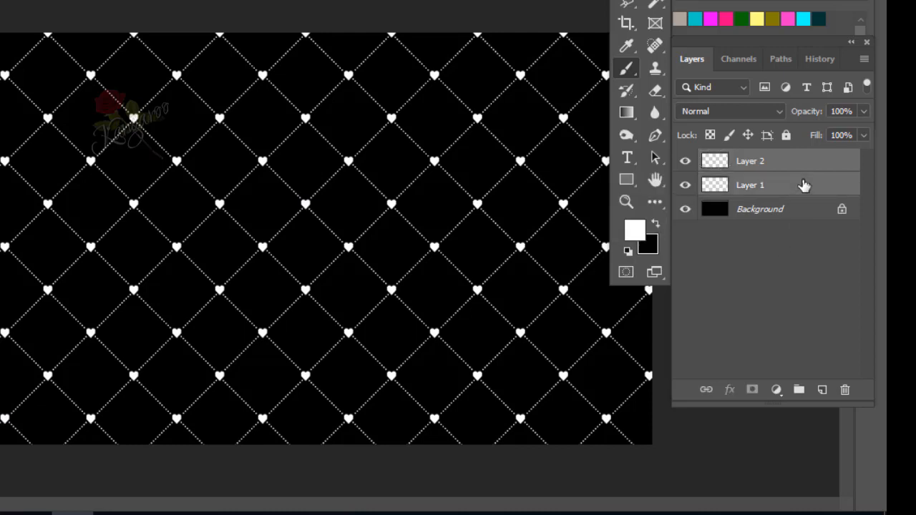
{"action": "key", "text": "ctrl+g"}
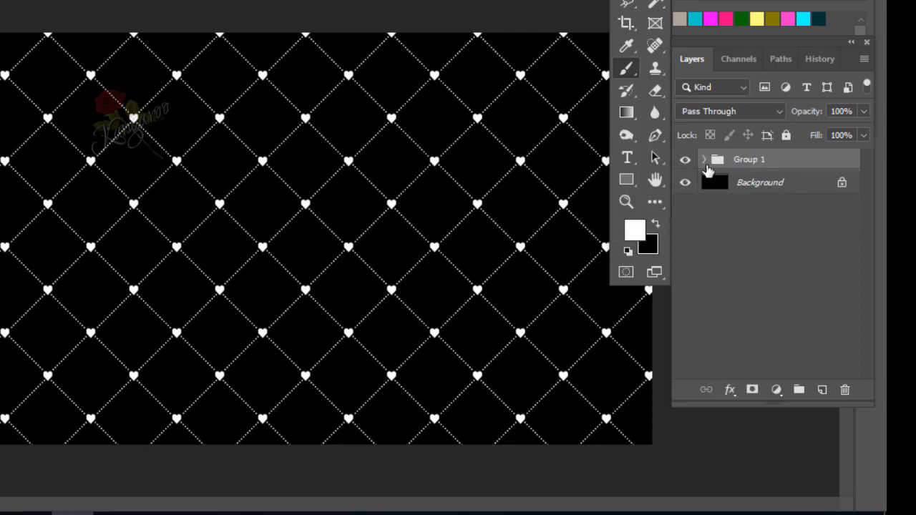
{"action": "left_click", "coordinate": [704, 160]}
{"action": "left_click", "coordinate": [686, 183]}
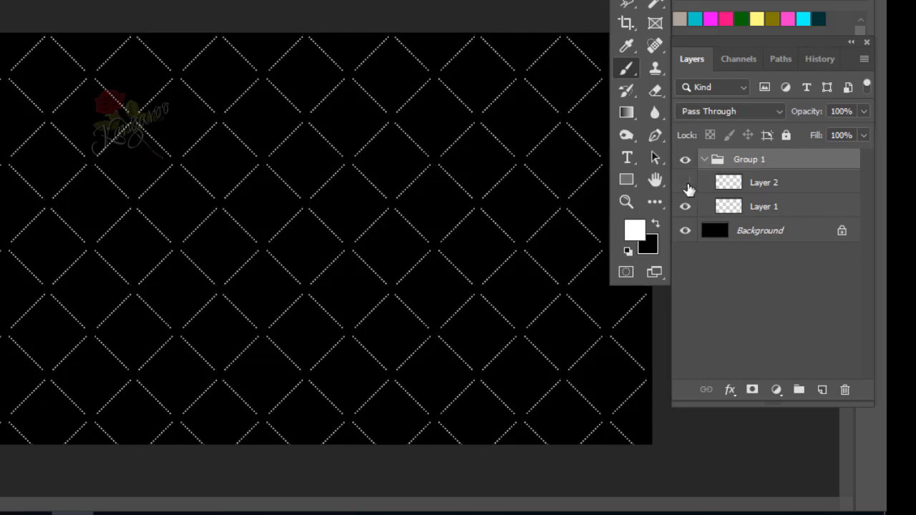
{"action": "left_click", "coordinate": [685, 183]}
{"action": "double_click", "coordinate": [763, 183]}
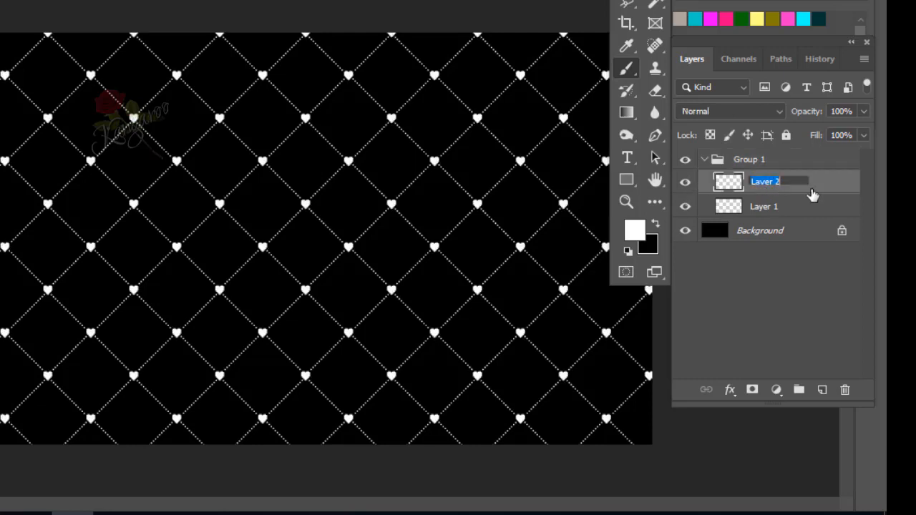
{"action": "type", "text": "heart"}
{"action": "key", "text": "Return"}
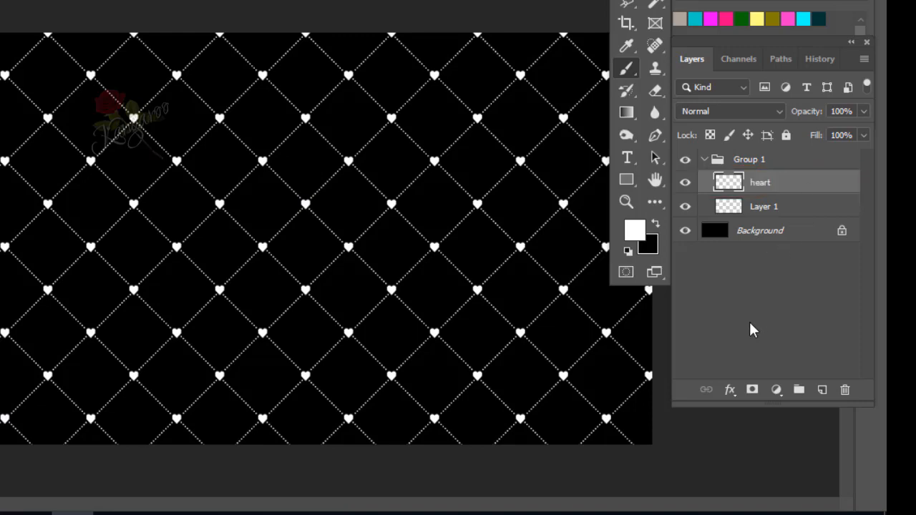
- Add a Color Overlay to the heart layer in cyan 00ffff
{"action": "left_click", "coordinate": [729, 390]}
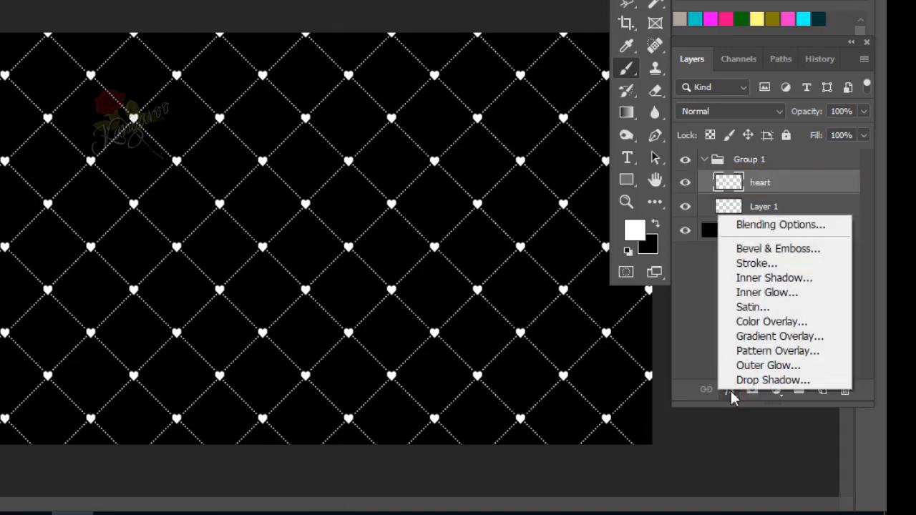
{"action": "left_click", "coordinate": [748, 322]}
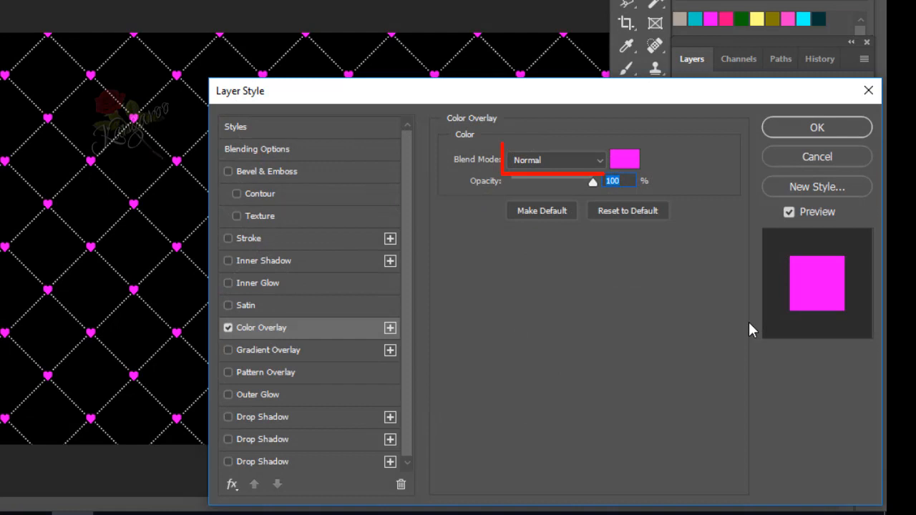
{"action": "left_click", "coordinate": [624, 161]}
{"action": "left_click", "coordinate": [803, 19]}
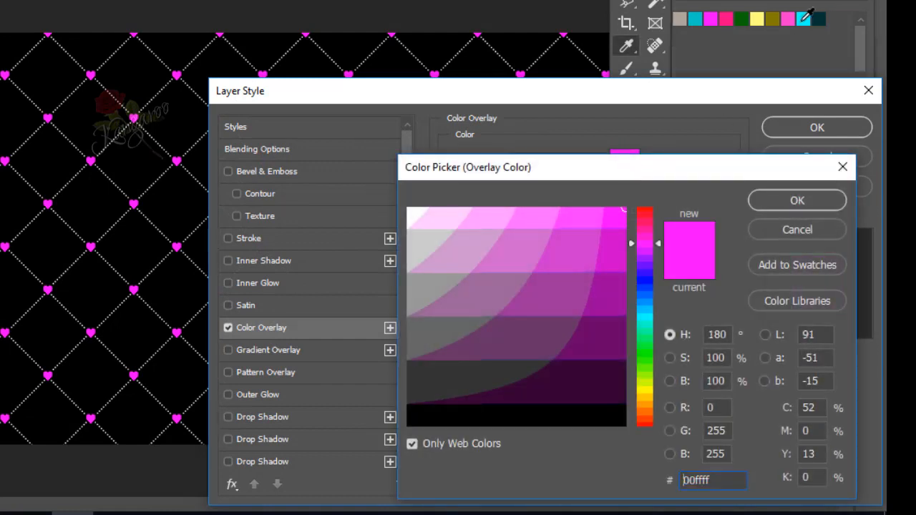
{"action": "left_click", "coordinate": [782, 198]}
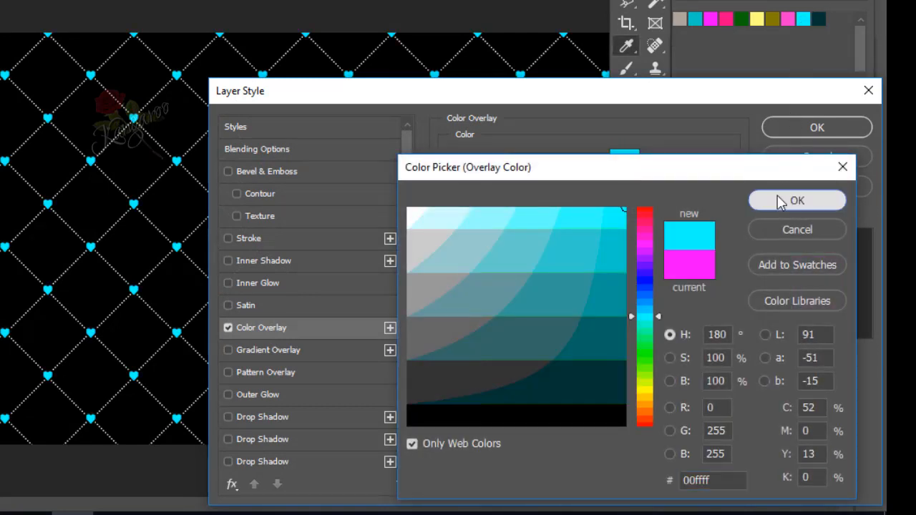
- Enable Outer Glow on the heart layer and set the glow color to cyan 00ffff
{"action": "left_click", "coordinate": [320, 393]}
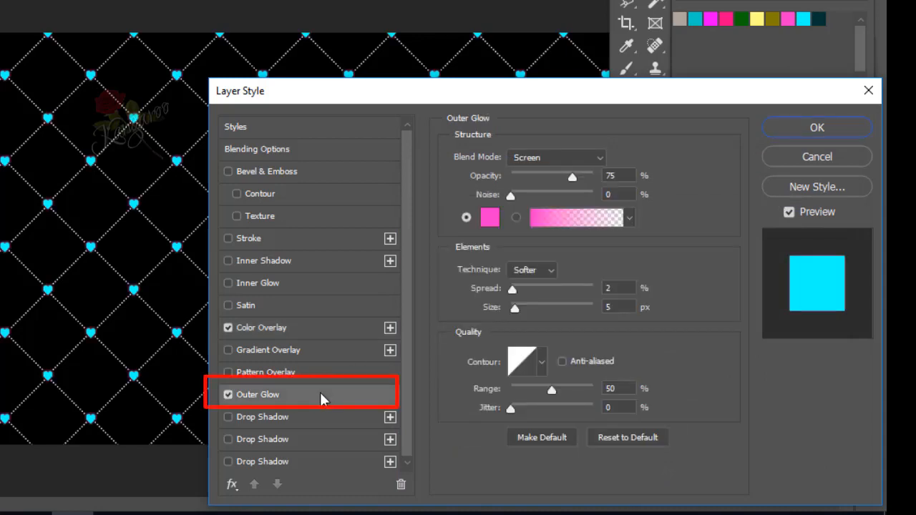
{"action": "left_click", "coordinate": [492, 218]}
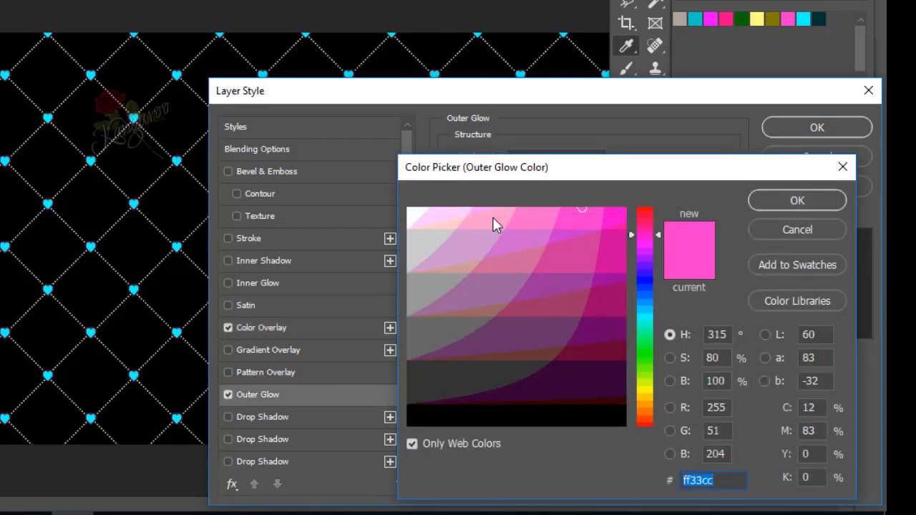
{"action": "left_click", "coordinate": [642, 309]}
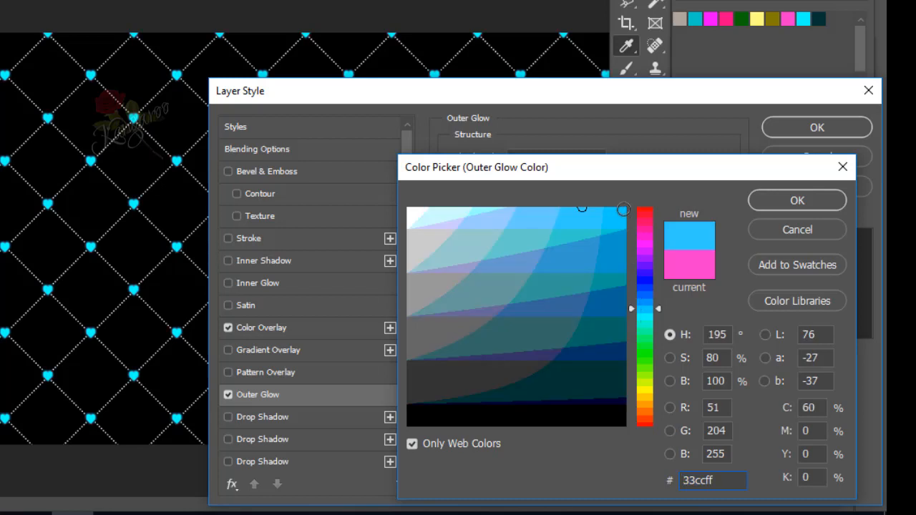
{"action": "left_click", "coordinate": [624, 209]}
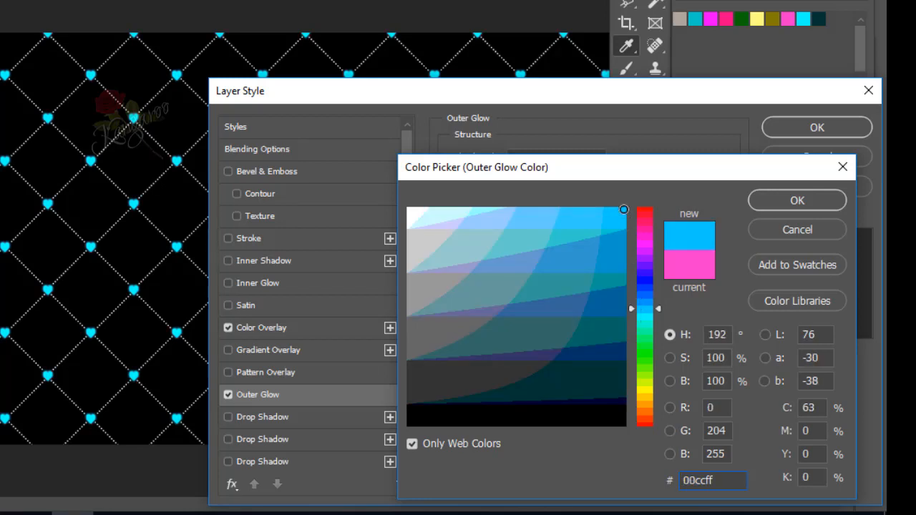
{"action": "left_click", "coordinate": [643, 317]}
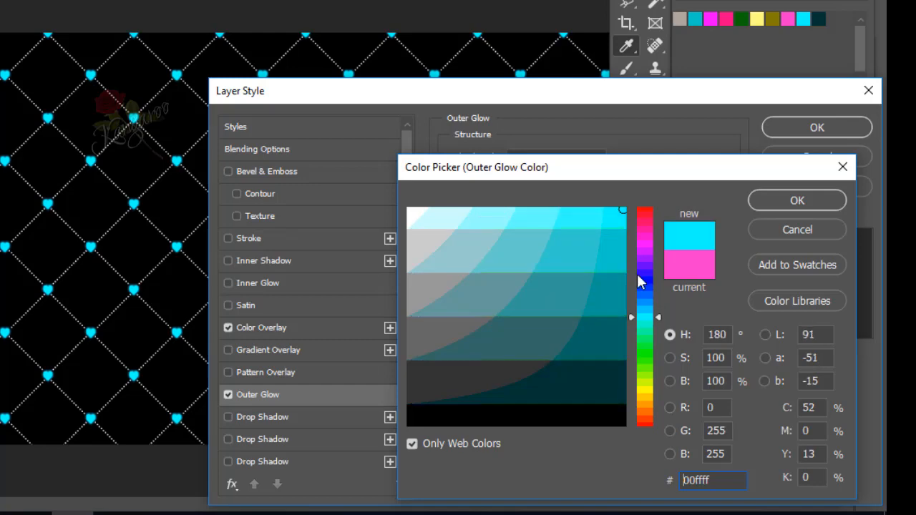
{"action": "left_click", "coordinate": [765, 199]}
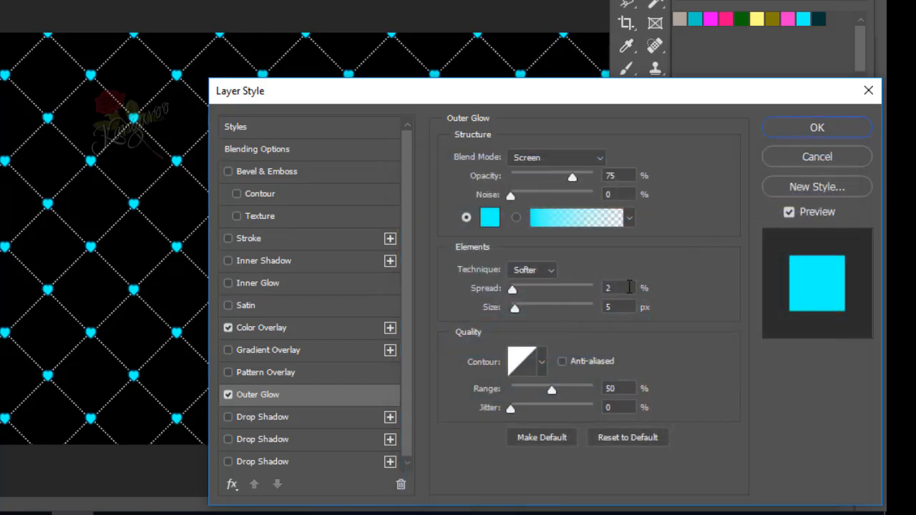
- Set the Outer Glow's spread to 1% and its size to 3 px
{"action": "double_click", "coordinate": [628, 287]}
{"action": "type", "text": "1"}
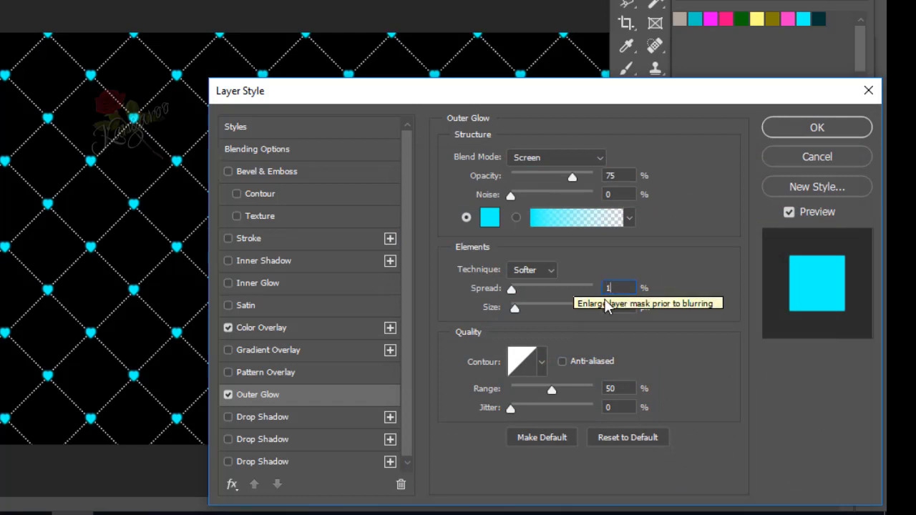
{"action": "key", "text": "Tab"}
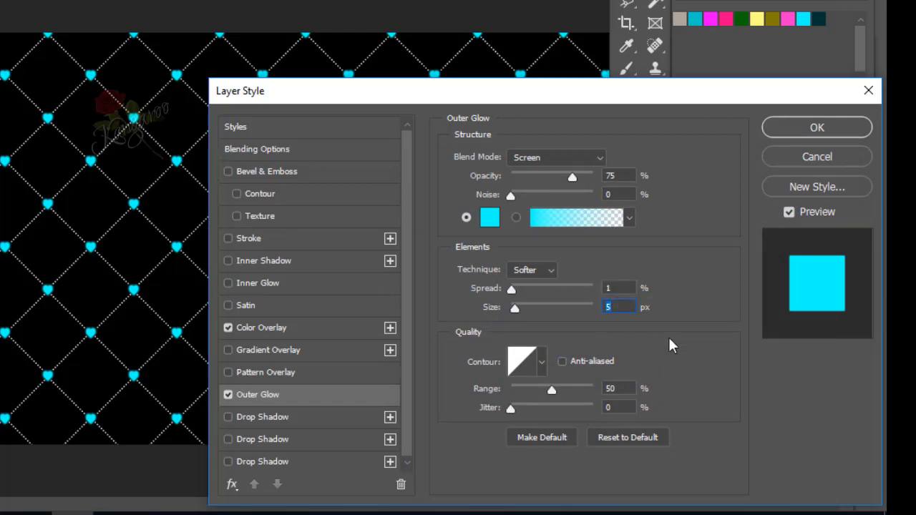
{"action": "type", "text": "3"}
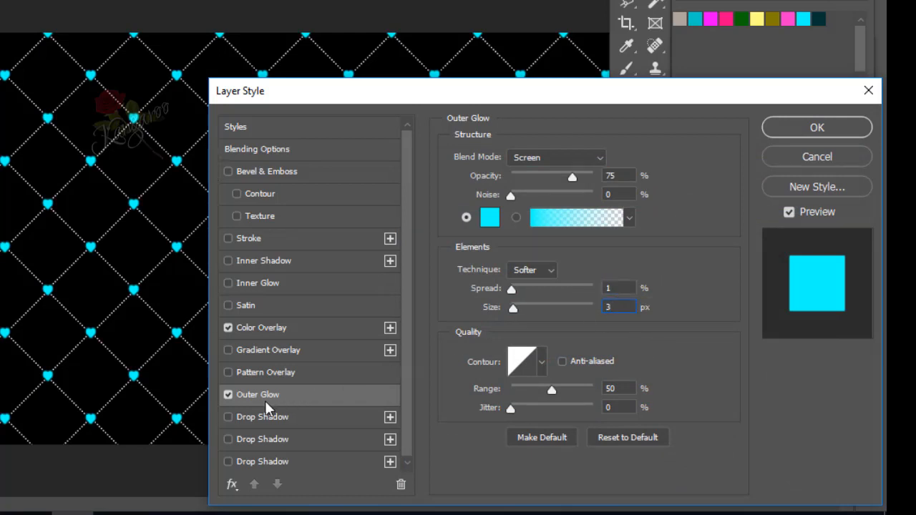
- Toggle the heart layer's Outer Glow to compare its effect, and set the glow size to 5 px
{"action": "left_click", "coordinate": [231, 393]}
{"action": "left_click", "coordinate": [231, 392]}
{"action": "left_click", "coordinate": [228, 394]}
{"action": "left_click", "coordinate": [228, 395]}
{"action": "left_click", "coordinate": [627, 290]}
{"action": "left_click", "coordinate": [604, 307]}
{"action": "type", "text": "5"}
{"action": "left_click", "coordinate": [232, 395]}
- Enable the middle Drop Shadow on the heart layer with a distance of 1 px and a size of 1 px
{"action": "left_click", "coordinate": [301, 438]}
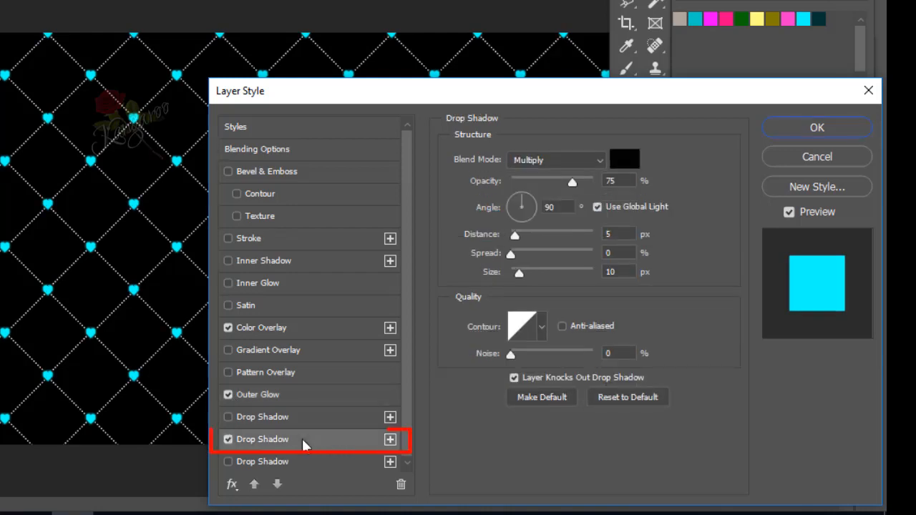
{"action": "left_click_drag", "start_coordinate": [627, 233], "coordinate": [595, 231]}
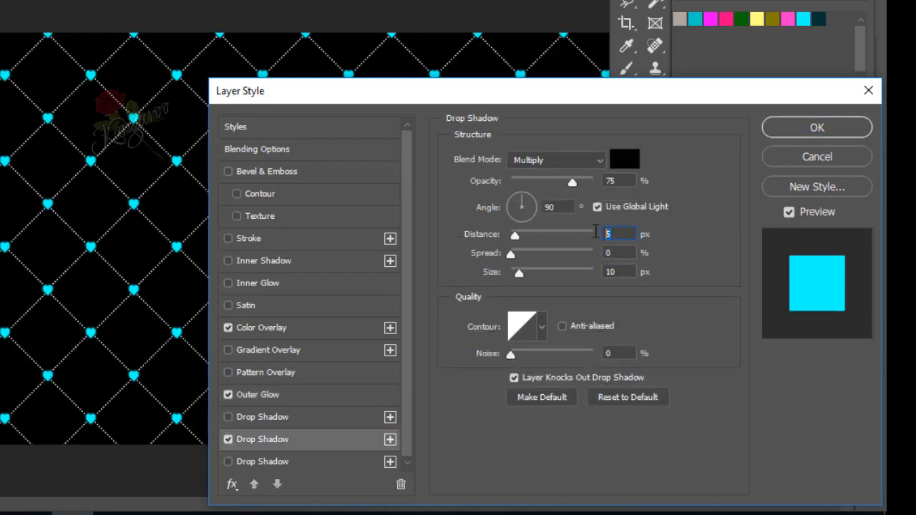
{"action": "type", "text": "1"}
{"action": "left_click_drag", "start_coordinate": [627, 271], "coordinate": [593, 270]}
{"action": "type", "text": "1"}
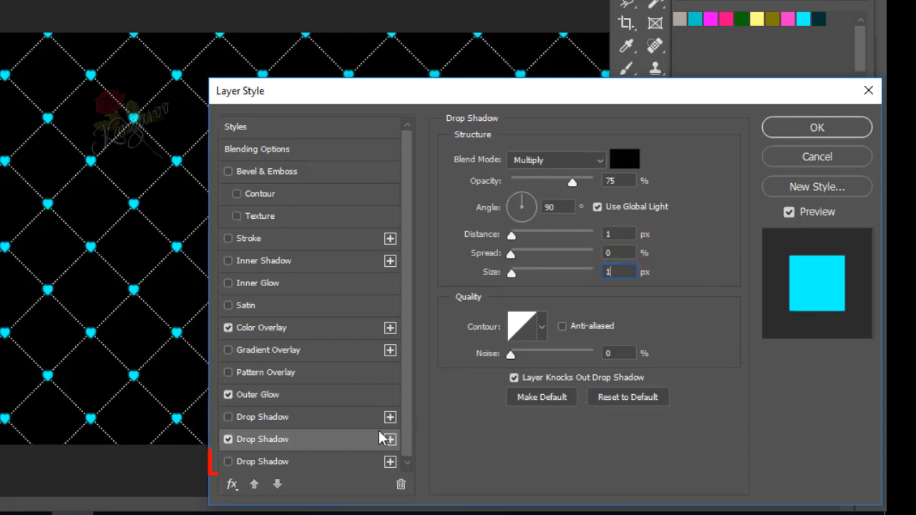
- Enable the last Drop Shadow with a distance of 5 px and a size of 10 px, and apply the heart layer's style
{"action": "left_click", "coordinate": [344, 458]}
{"action": "left_click", "coordinate": [612, 235]}
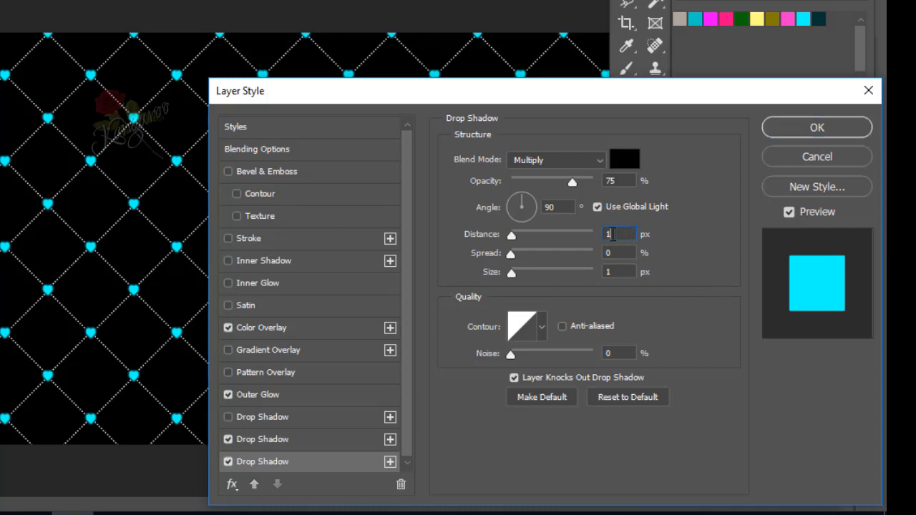
{"action": "type", "text": "5"}
{"action": "key", "text": "Tab"}
{"action": "key", "text": "Tab"}
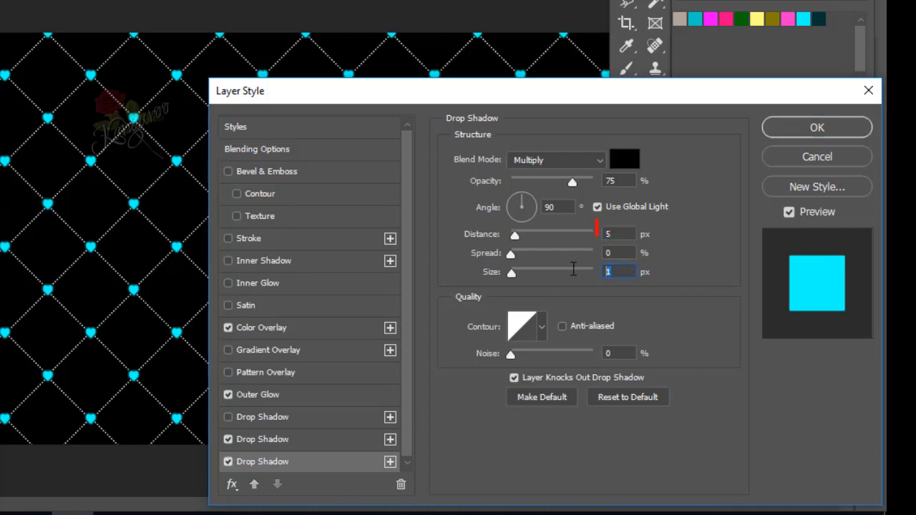
{"action": "type", "text": "0"}
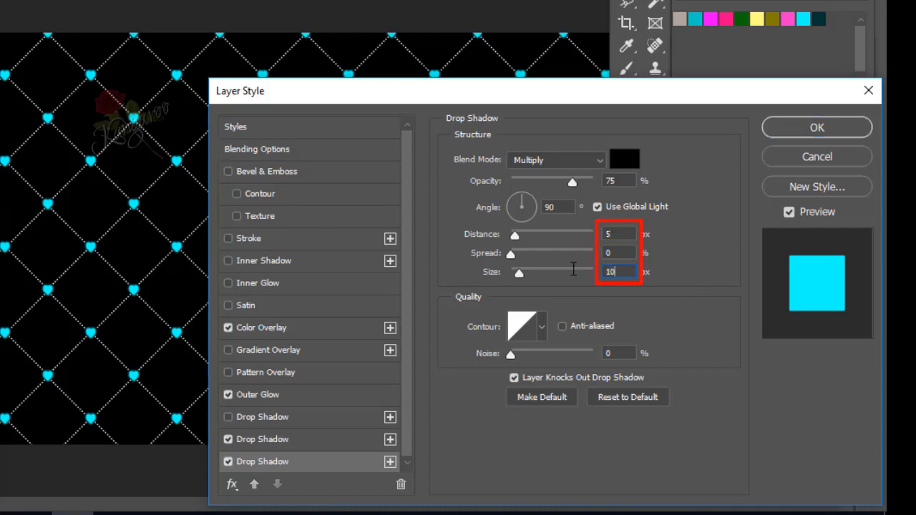
{"action": "left_click", "coordinate": [855, 132]}
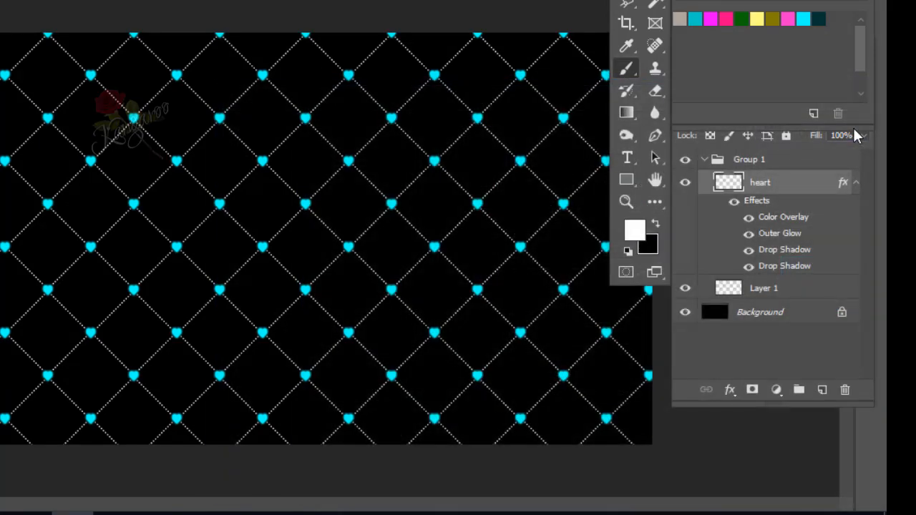
- Add a Color Overlay in cyan 00ffff to Layer 1, the dotted diamond pattern
{"action": "left_click", "coordinate": [857, 184]}
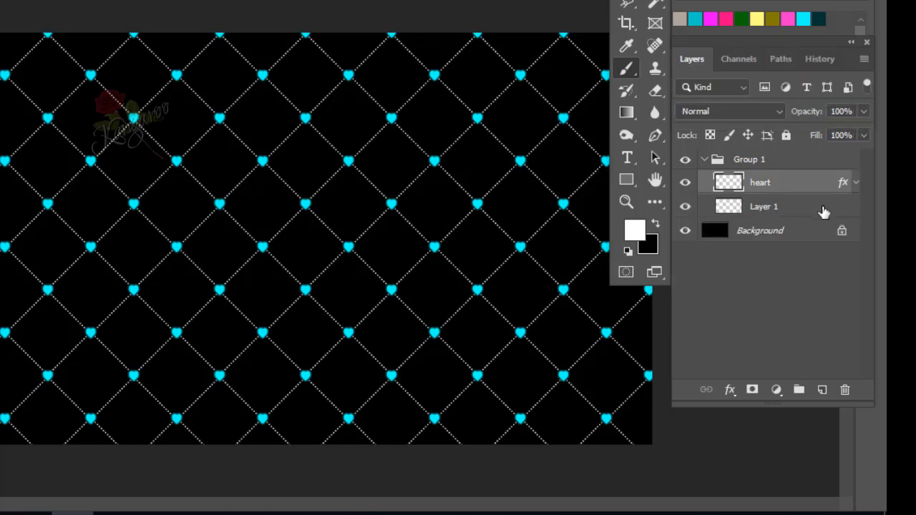
{"action": "left_click", "coordinate": [796, 213]}
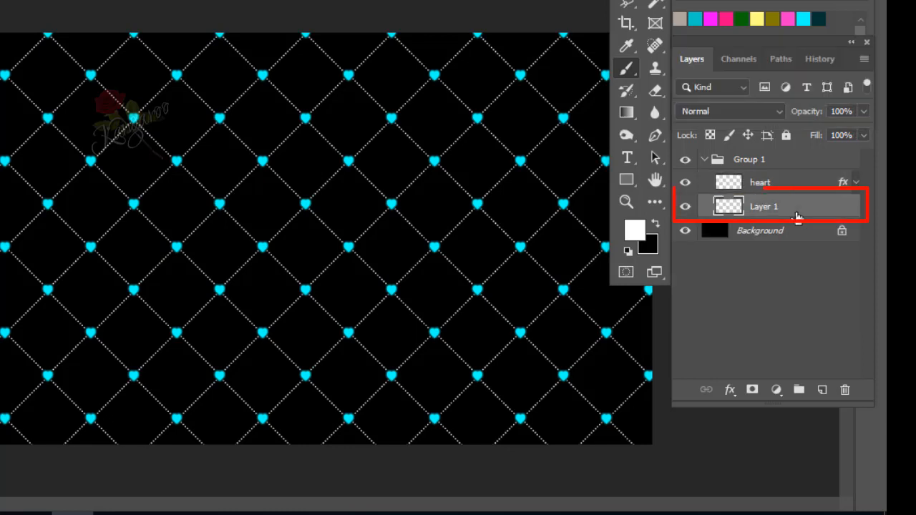
{"action": "left_click", "coordinate": [729, 390]}
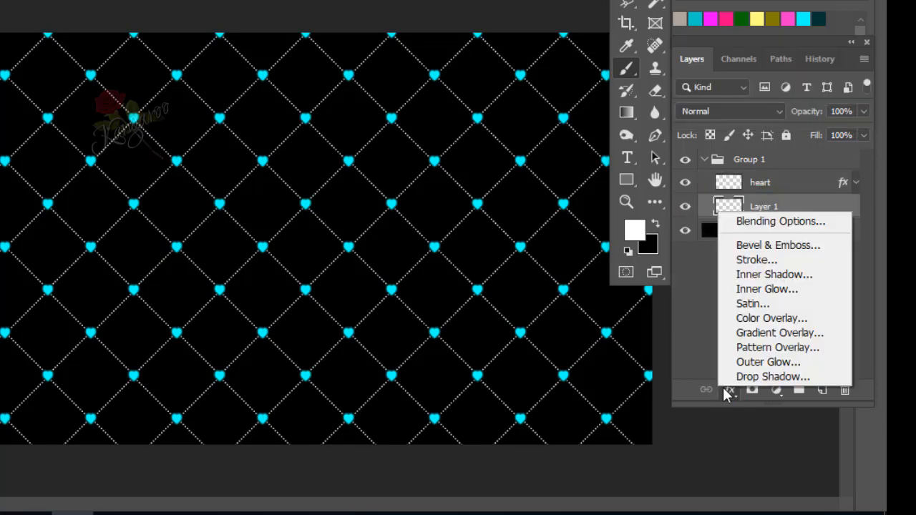
{"action": "left_click", "coordinate": [746, 319]}
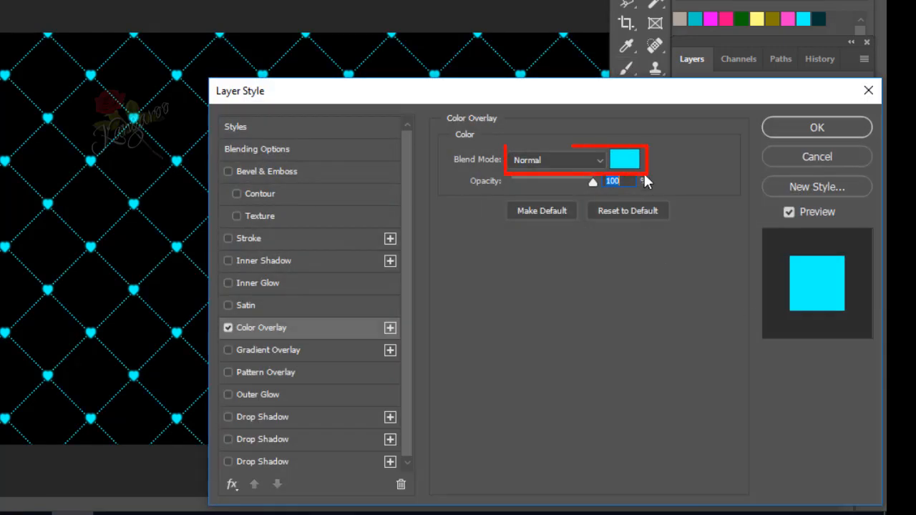
{"action": "left_click", "coordinate": [636, 164]}
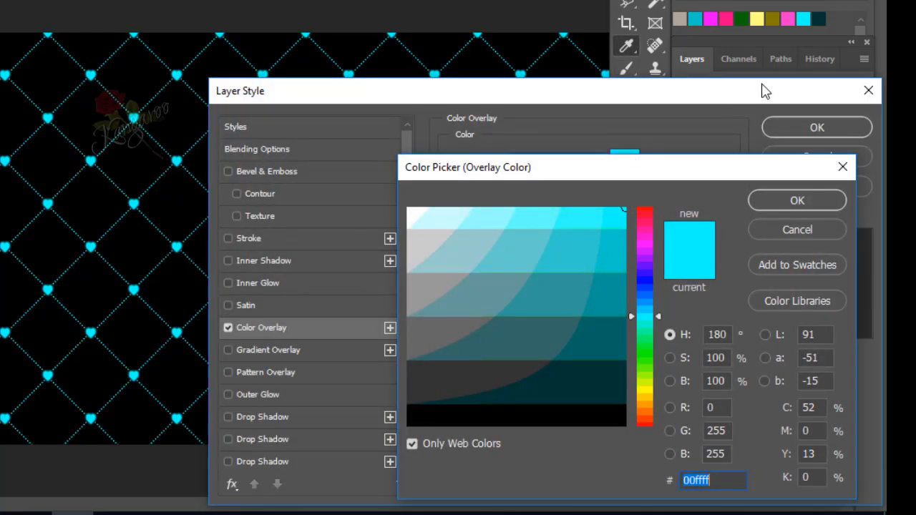
{"action": "left_click", "coordinate": [800, 202]}
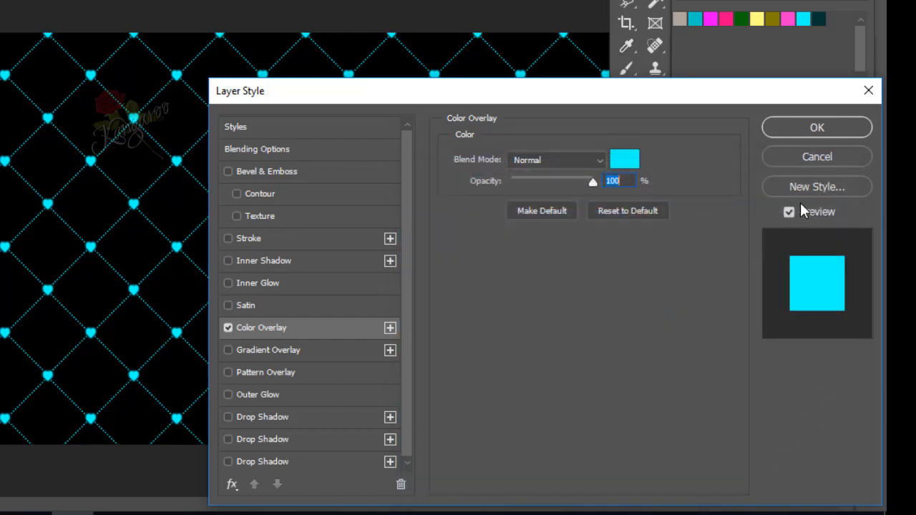
{"action": "left_click", "coordinate": [804, 126]}
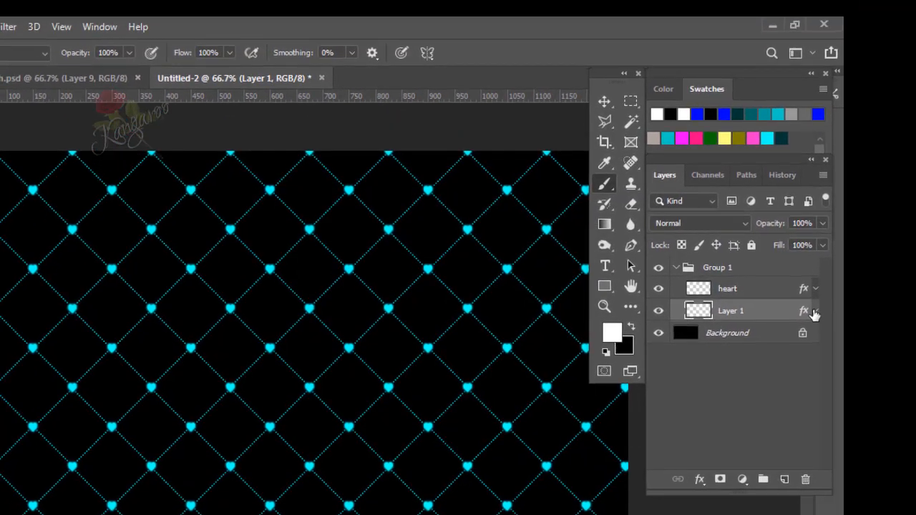
- Collapse Group 1 and rename it as blue
{"action": "left_click", "coordinate": [696, 189]}
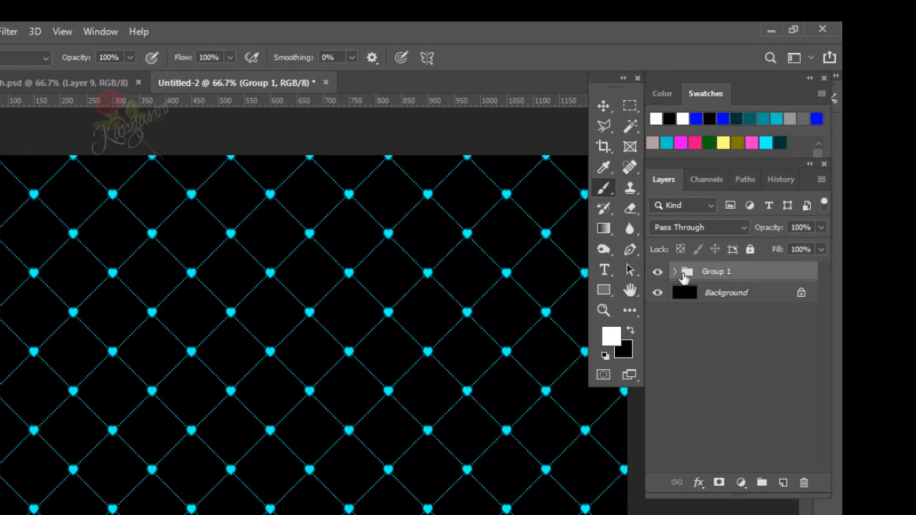
{"action": "double_click", "coordinate": [724, 272]}
{"action": "type", "text": "blue"}
{"action": "key", "text": "Return"}
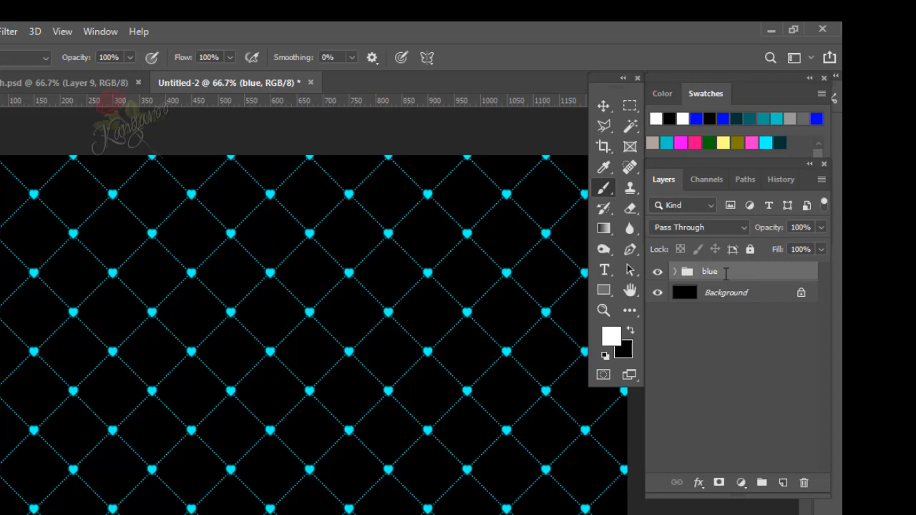
- Duplicate the blue group as pink and hide the original blue group
{"action": "right_click", "coordinate": [724, 276]}
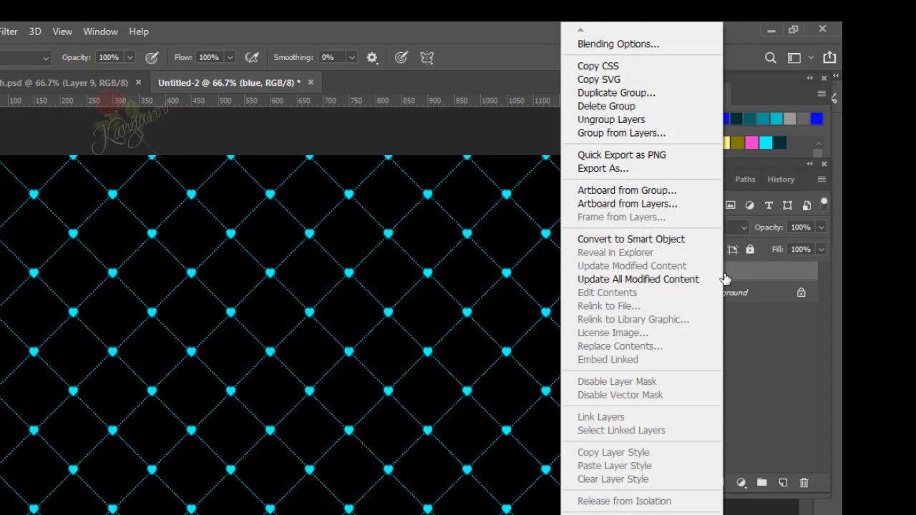
{"action": "left_click", "coordinate": [689, 92]}
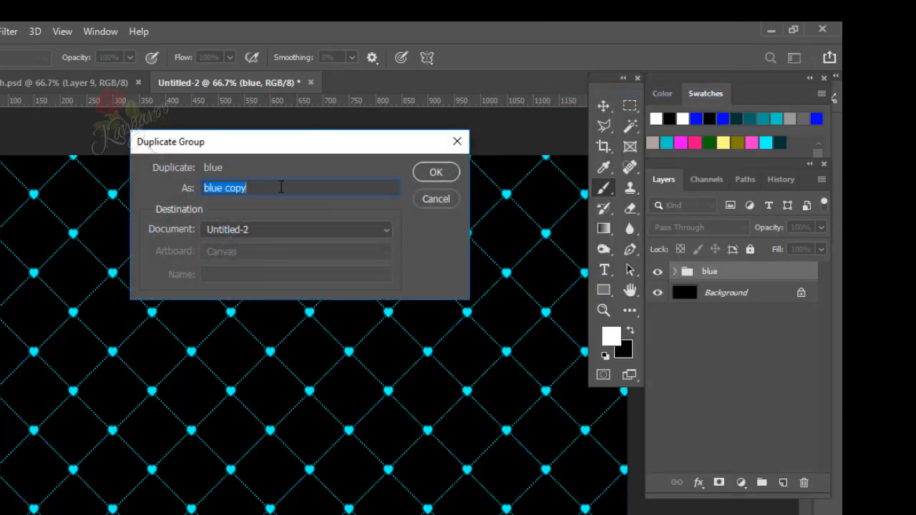
{"action": "type", "text": "pl"}
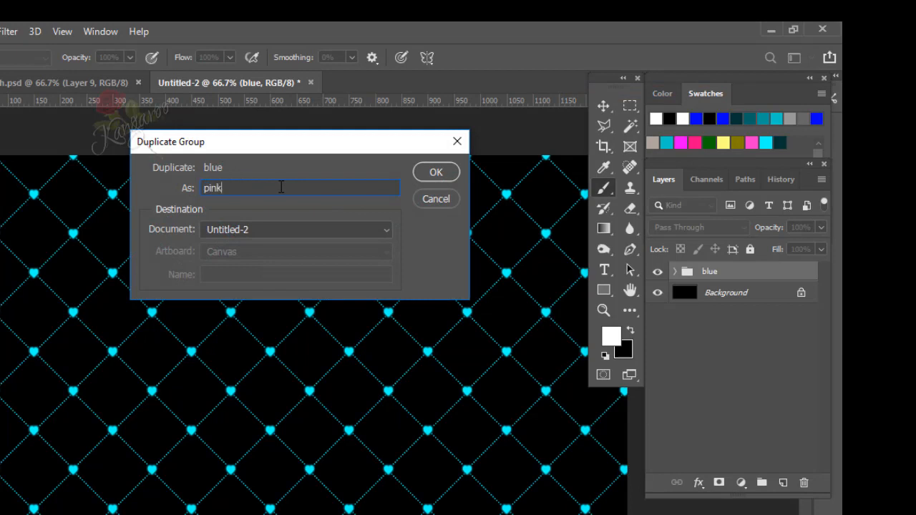
{"action": "type", "text": "nk"}
{"action": "key", "text": "Return"}
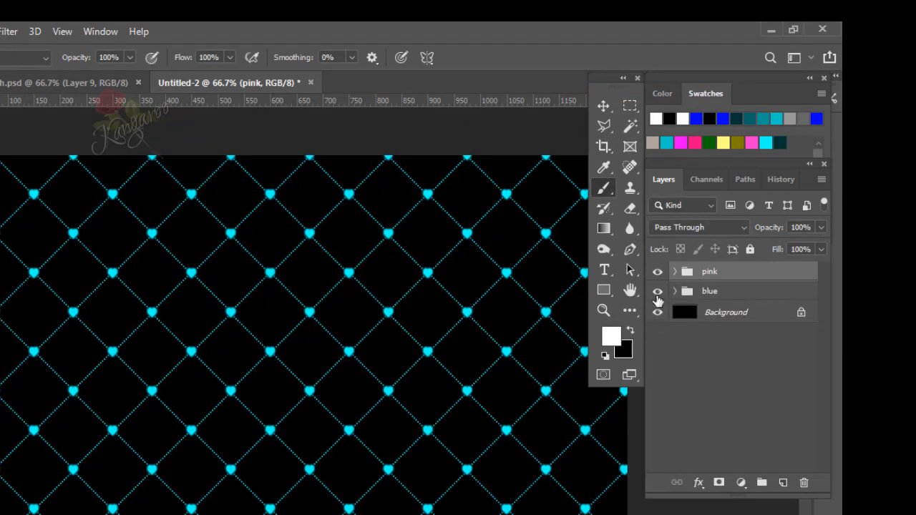
{"action": "left_click", "coordinate": [657, 292]}
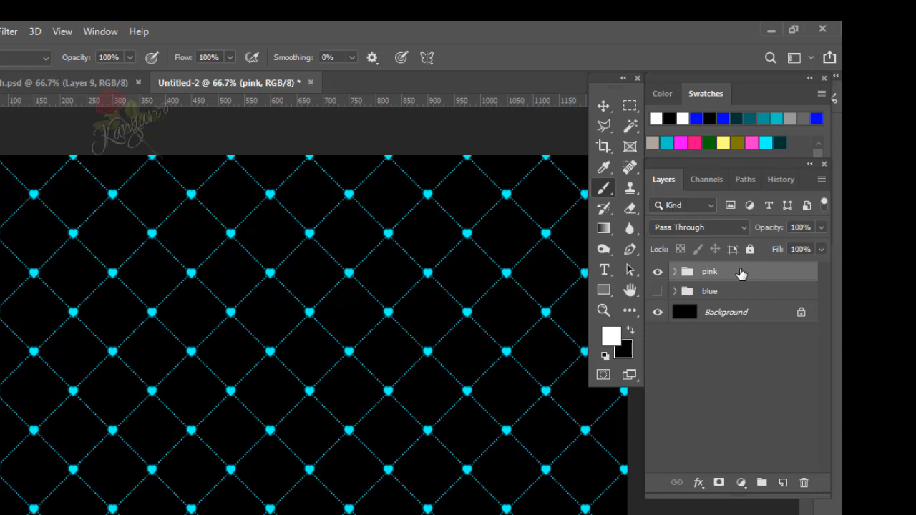
- Add a Hue/Saturation adjustment above the heart layer in the pink group and set its hue to +131
{"action": "left_click", "coordinate": [674, 274]}
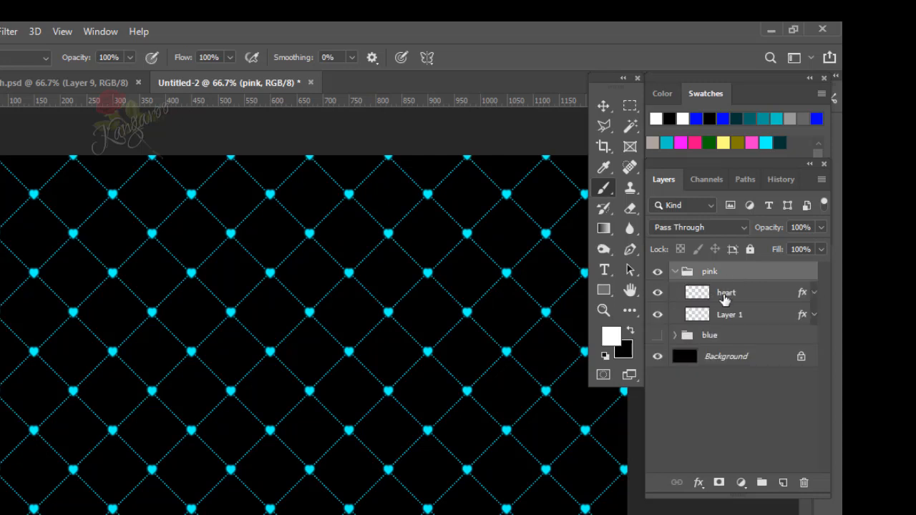
{"action": "left_click", "coordinate": [752, 298]}
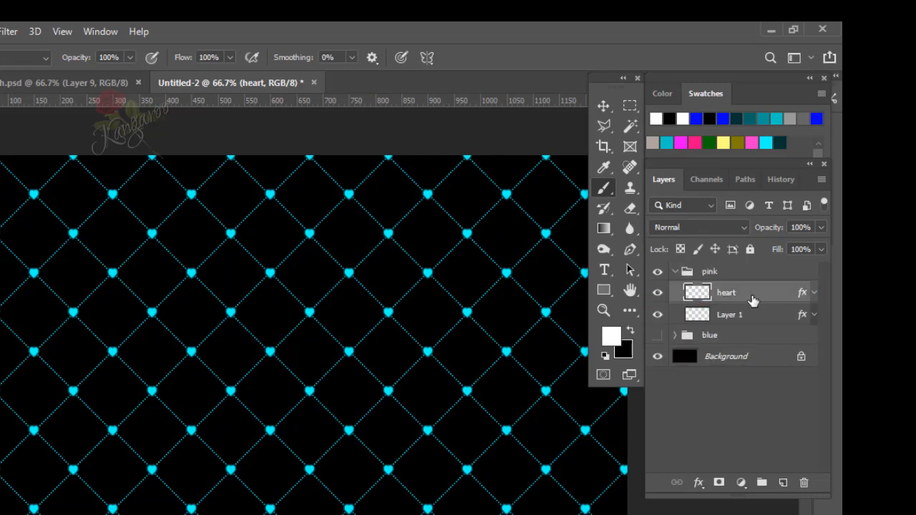
{"action": "left_click", "coordinate": [739, 482]}
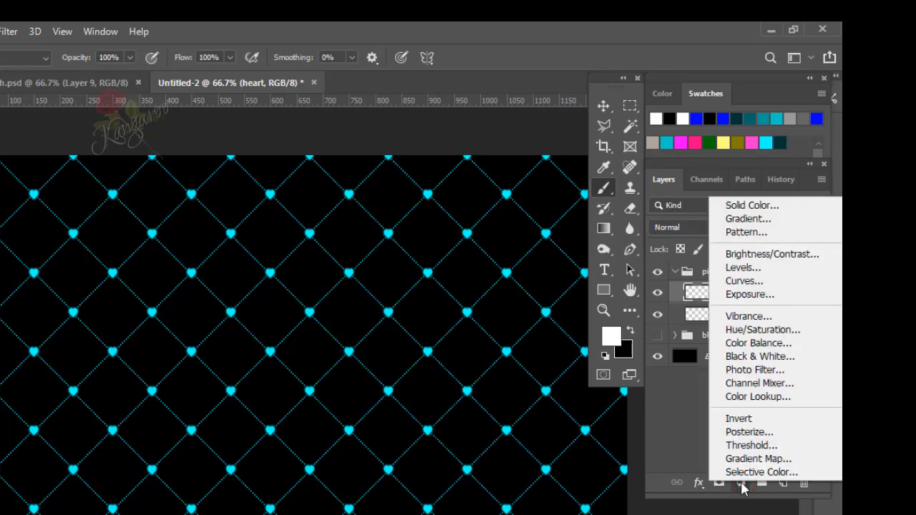
{"action": "left_click", "coordinate": [762, 330]}
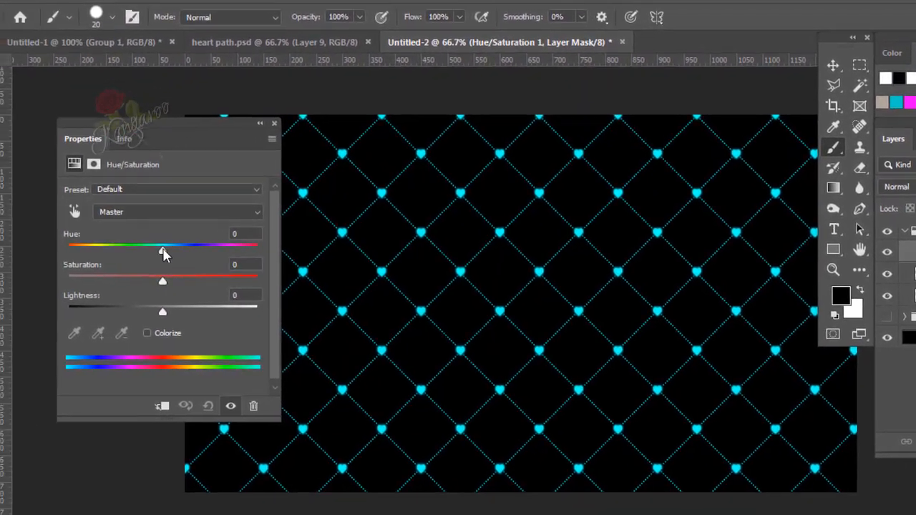
{"action": "left_click_drag", "start_coordinate": [99, 263], "coordinate": [129, 264]}
{"action": "left_click_drag", "start_coordinate": [195, 253], "coordinate": [239, 255]}
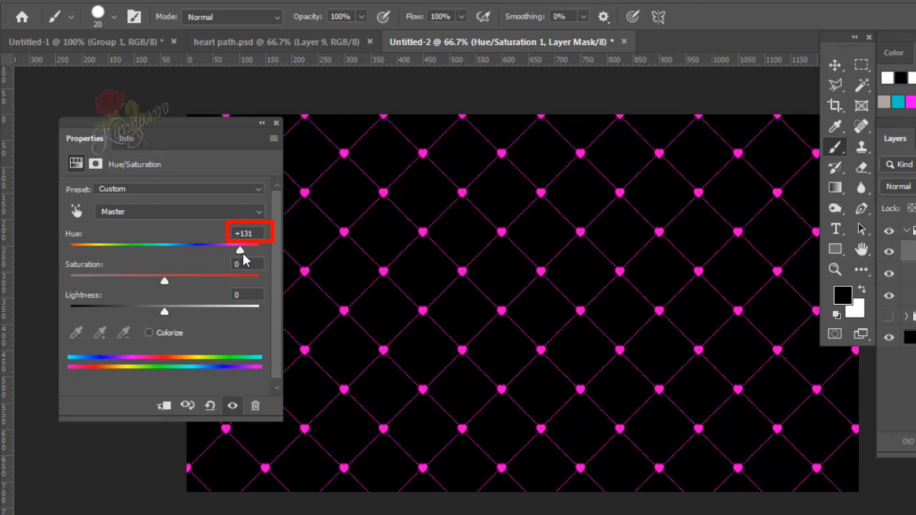
{"action": "left_click", "coordinate": [276, 123]}
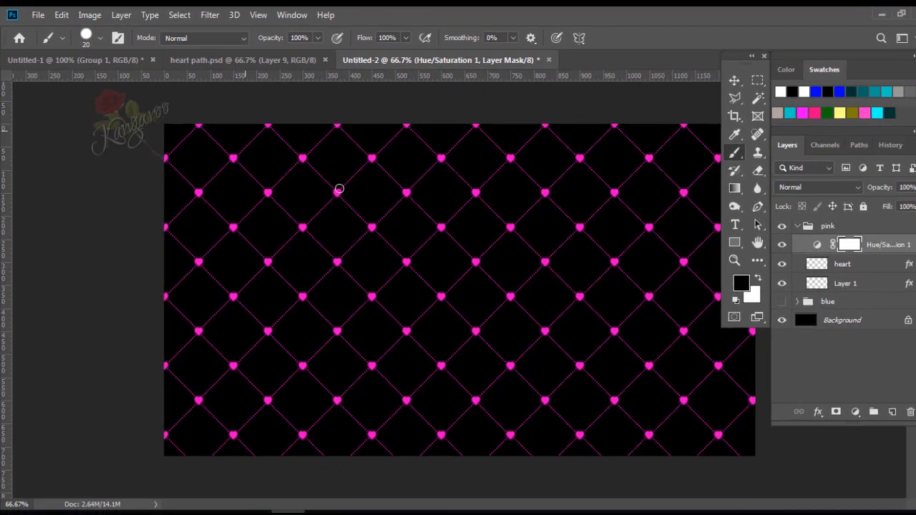
- Collapse and hide the pink group, and make the blue group visible
{"action": "left_click", "coordinate": [774, 225]}
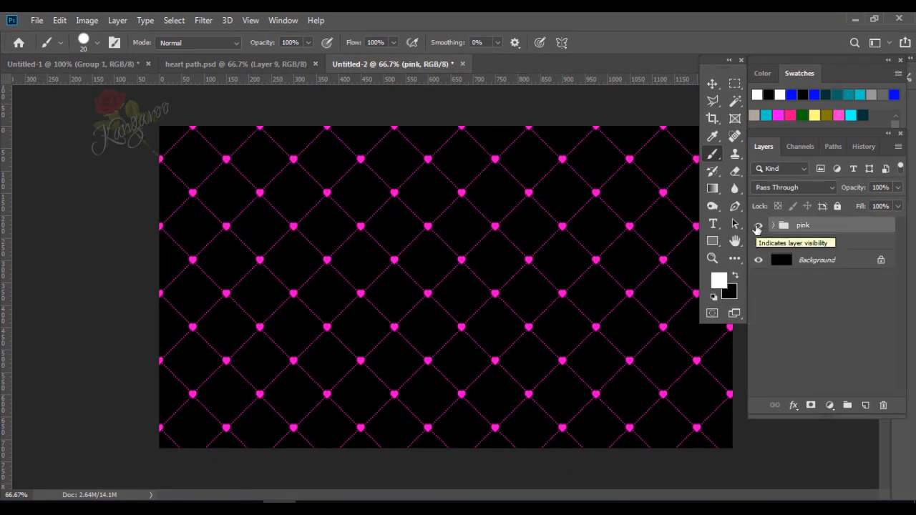
{"action": "left_click", "coordinate": [758, 226]}
{"action": "left_click", "coordinate": [757, 242]}
{"action": "left_click", "coordinate": [826, 244]}
- Add a new layer directly above the Background and set the foreground color to pure blue
{"action": "left_click", "coordinate": [823, 259]}
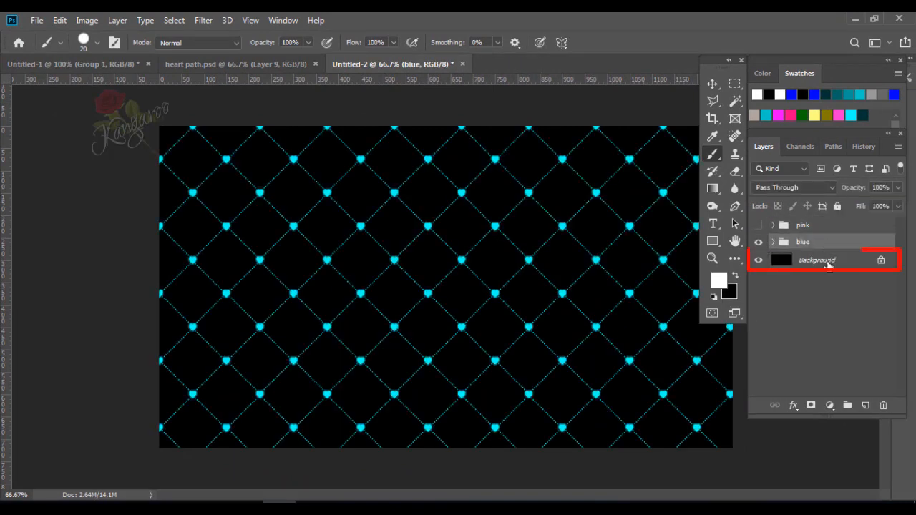
{"action": "left_click", "coordinate": [866, 405]}
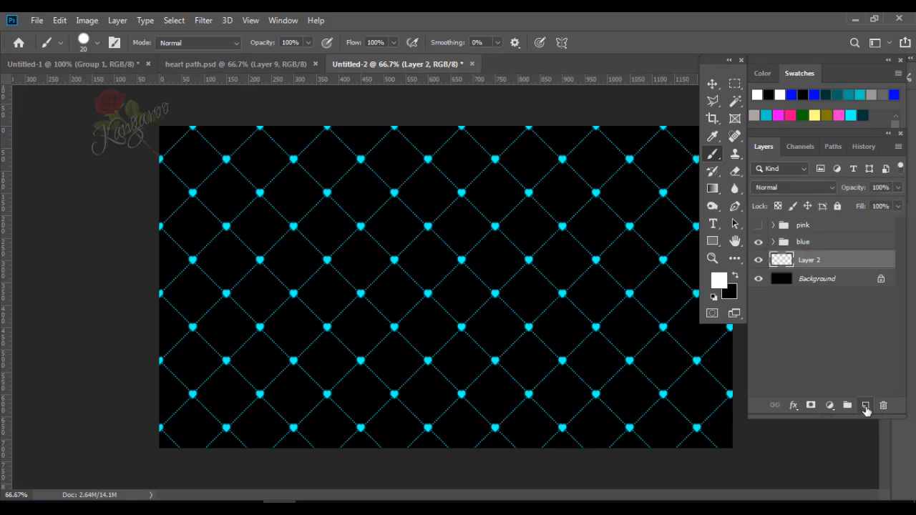
{"action": "left_click", "coordinate": [722, 283]}
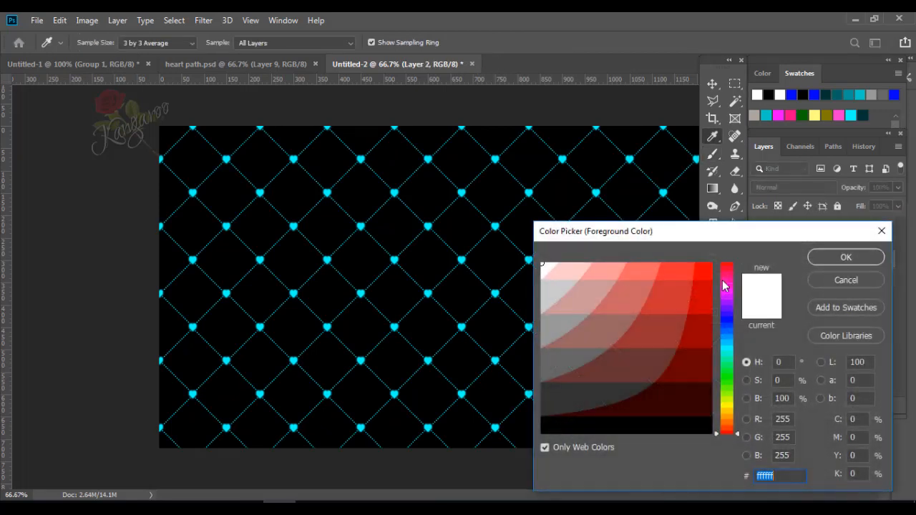
{"action": "left_click", "coordinate": [731, 319]}
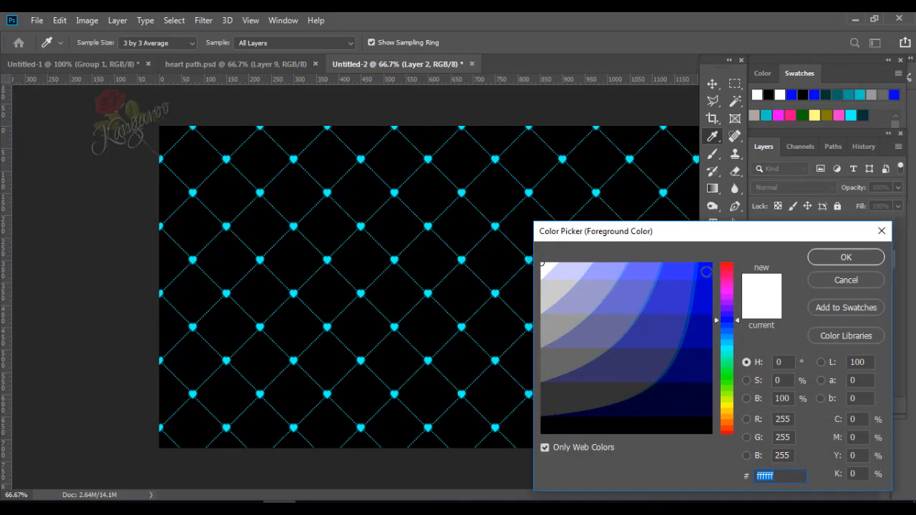
{"action": "left_click", "coordinate": [711, 264]}
{"action": "left_click", "coordinate": [829, 257]}
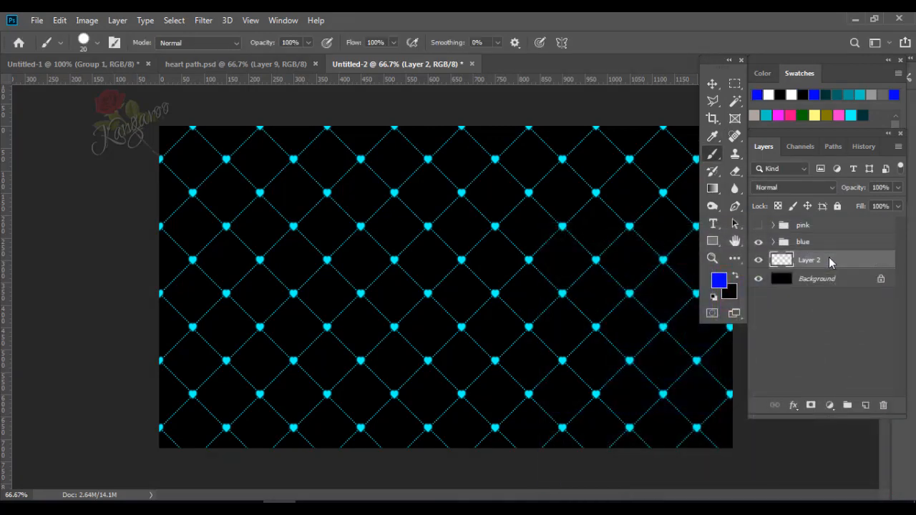
- Choose the Foreground to Background preset for the Gradient tool and place vertical and horizontal guides crossing at the canvas center
{"action": "left_click", "coordinate": [712, 188]}
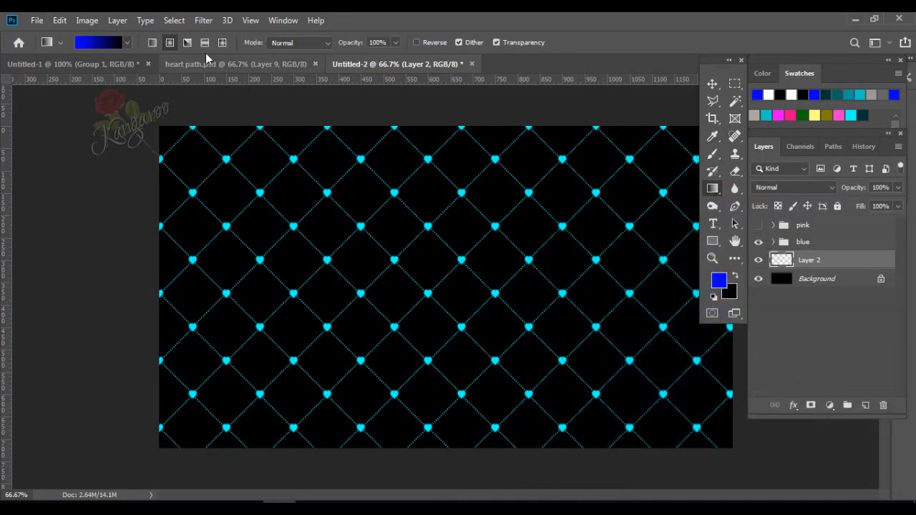
{"action": "left_click", "coordinate": [106, 43]}
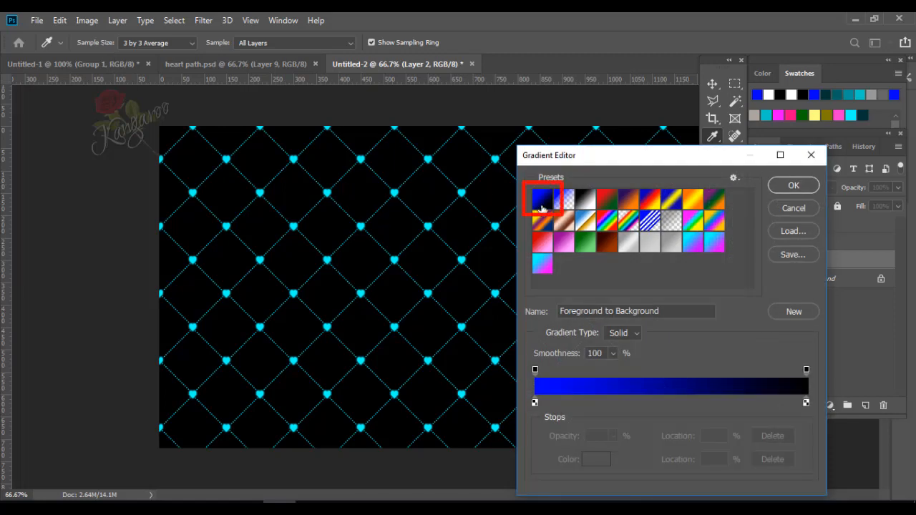
{"action": "left_click", "coordinate": [787, 187]}
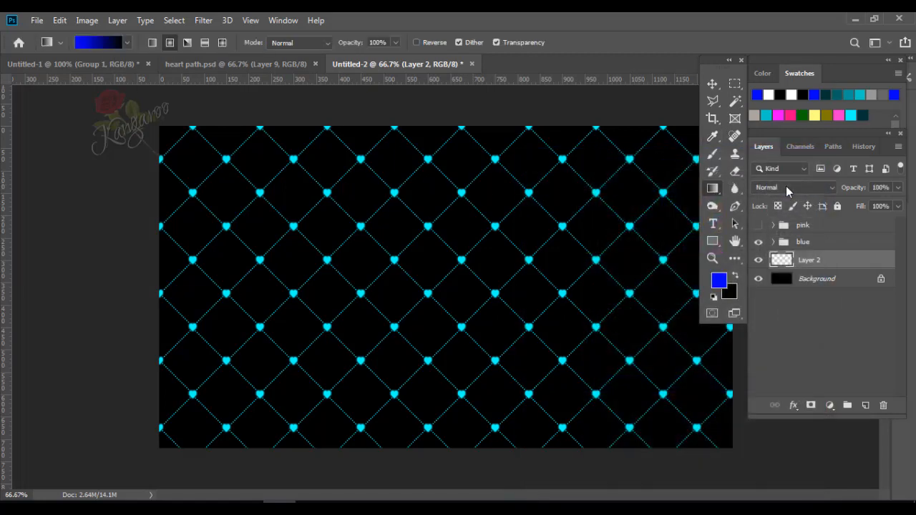
{"action": "left_click_drag", "start_coordinate": [11, 266], "coordinate": [446, 283]}
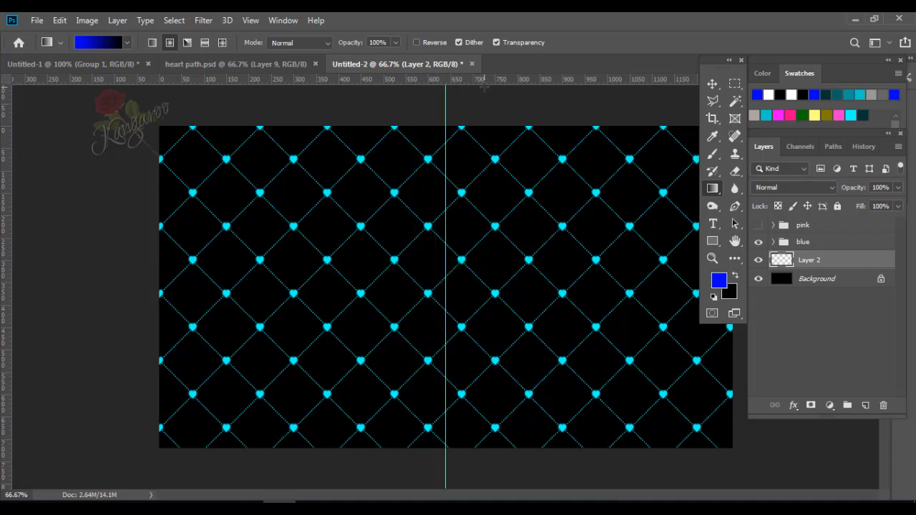
{"action": "left_click_drag", "start_coordinate": [486, 83], "coordinate": [486, 283]}
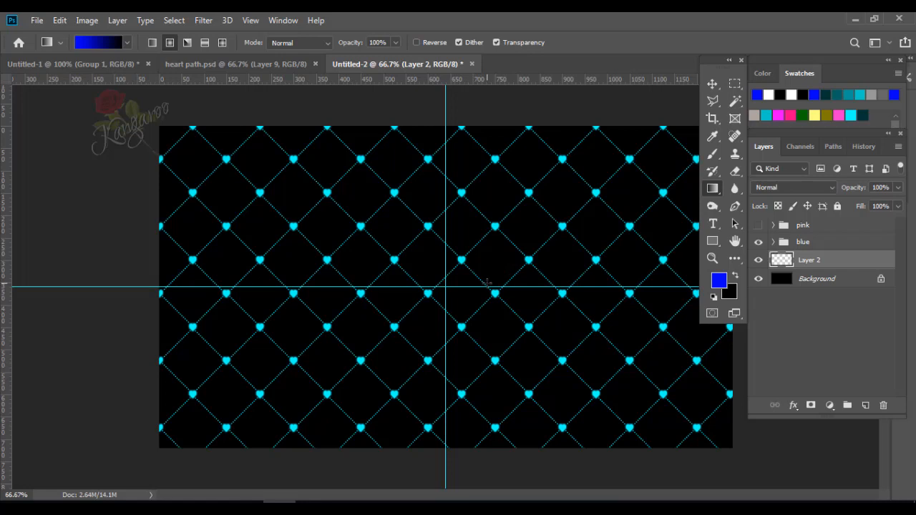
- Draw a radial blue-to-black gradient on Layer 2 from the guide crossing to near the canvas's upper-right corner, and hide the guides
{"action": "key", "text": "ctrl+minus"}
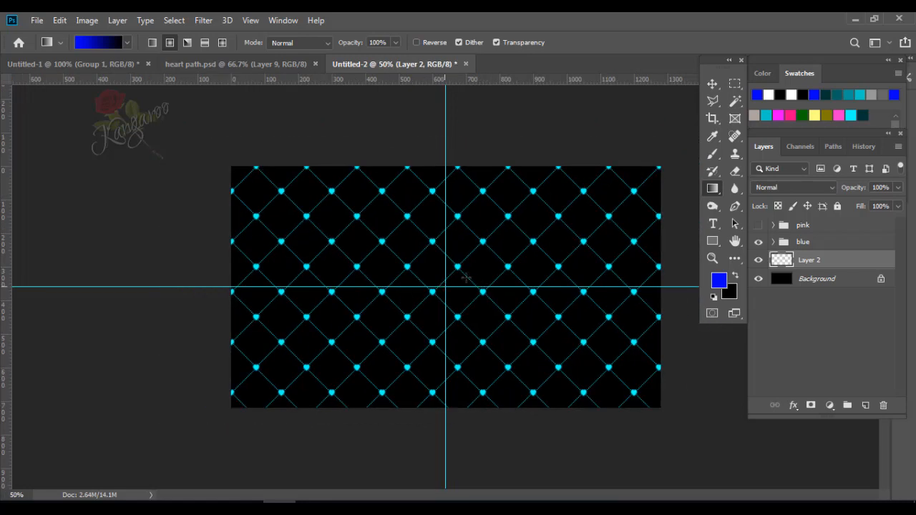
{"action": "left_click_drag", "start_coordinate": [446, 287], "coordinate": [646, 174]}
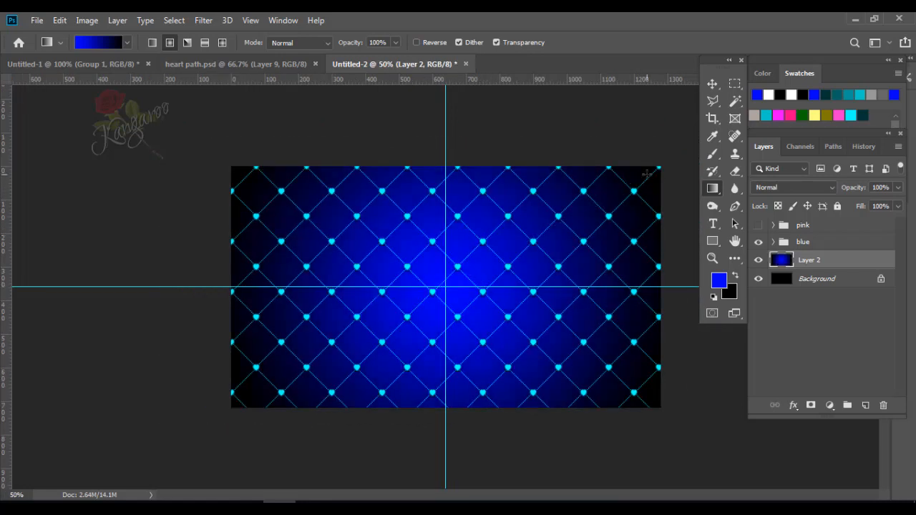
{"action": "key", "text": "ctrl+semicolon"}
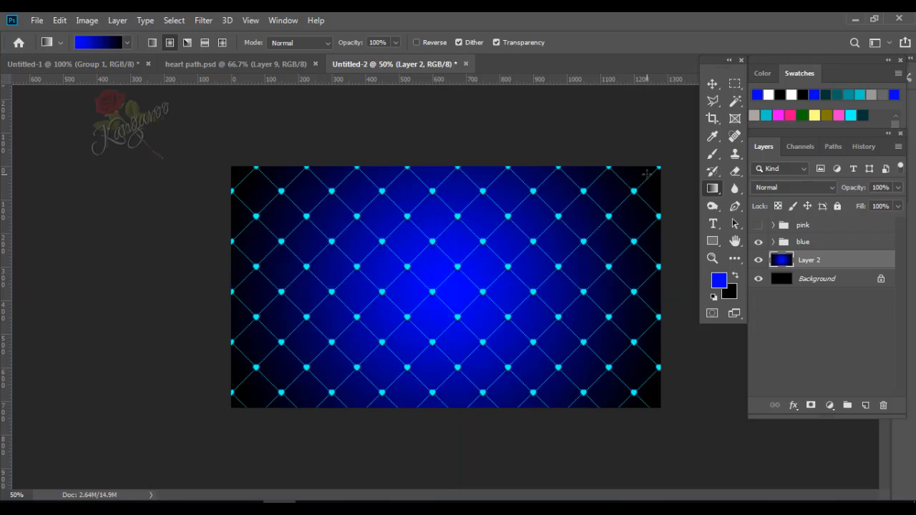
- Create a frame animation in the Timeline and set the first frame's delay to 0.2 seconds
{"action": "left_click", "coordinate": [282, 20]}
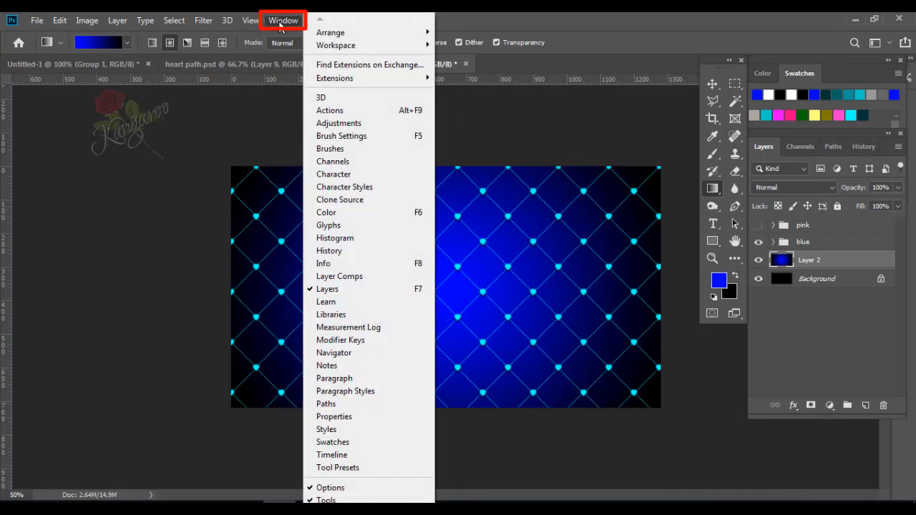
{"action": "left_click", "coordinate": [371, 453]}
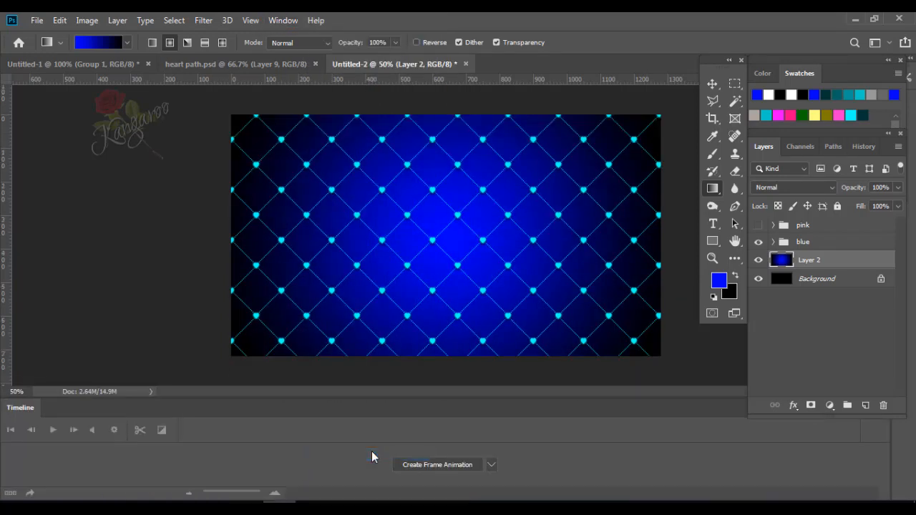
{"action": "left_click", "coordinate": [401, 466]}
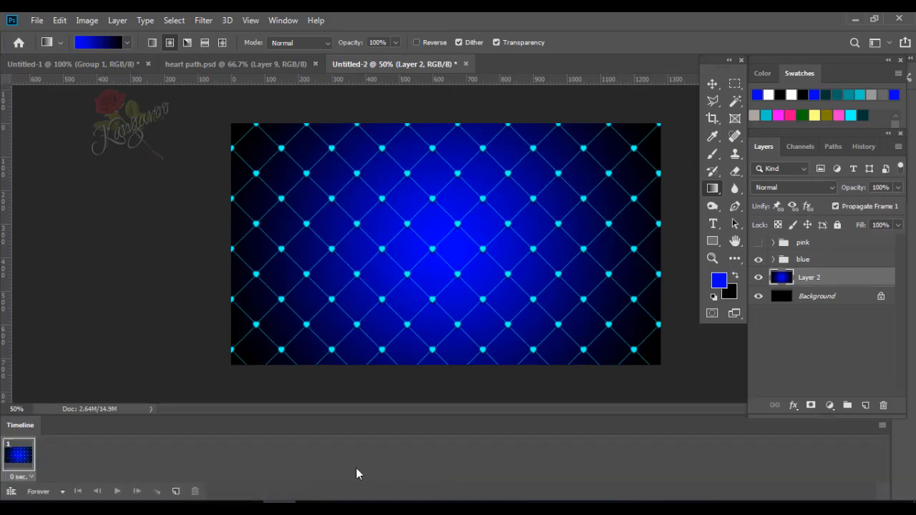
{"action": "left_click", "coordinate": [21, 477]}
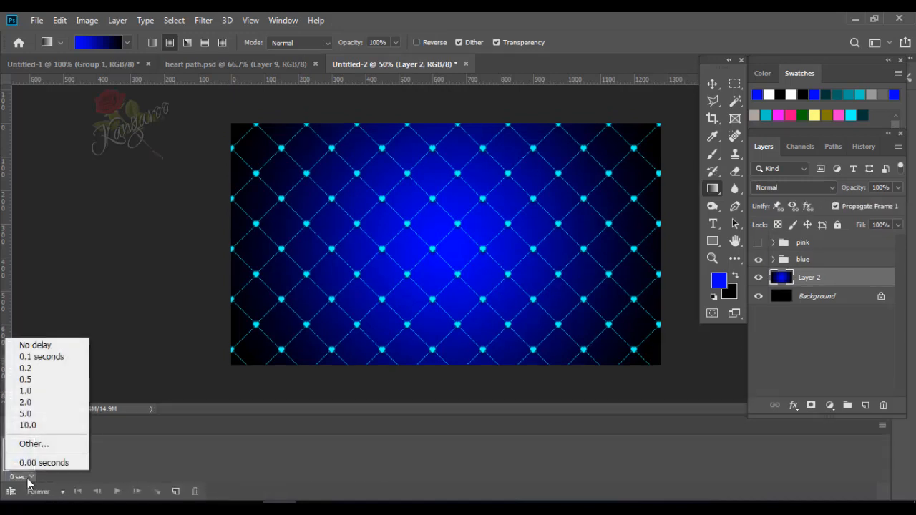
{"action": "left_click", "coordinate": [45, 369]}
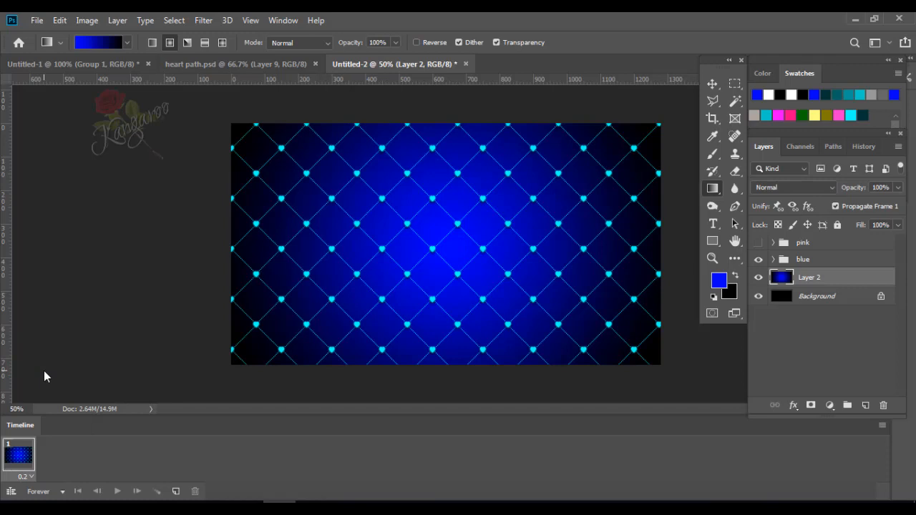
- Add a second frame with Layer 2 and the blue group hidden and the pink group visible, and preview the animation
{"action": "left_click", "coordinate": [176, 491]}
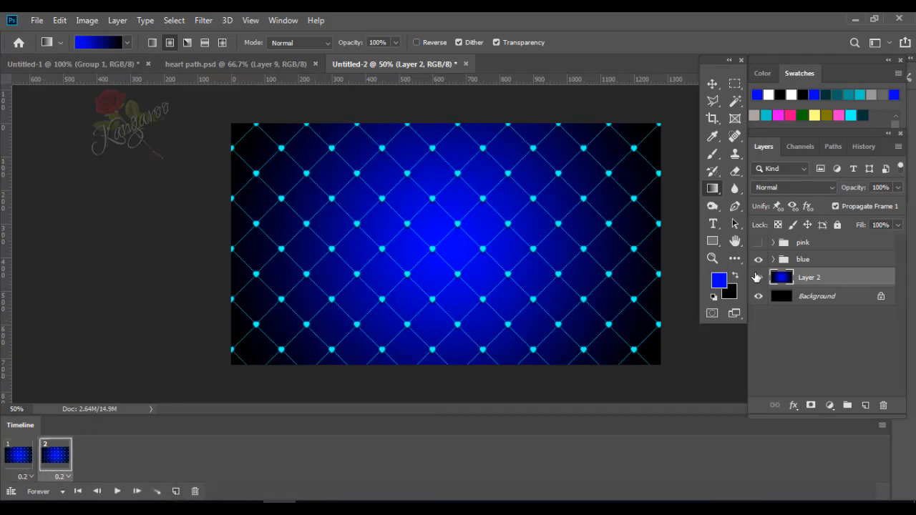
{"action": "left_click", "coordinate": [757, 279]}
{"action": "left_click", "coordinate": [759, 260]}
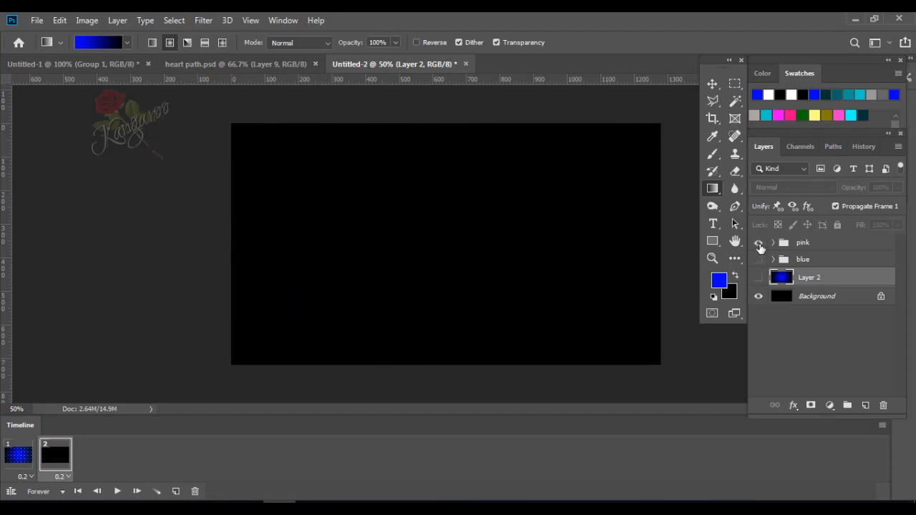
{"action": "left_click", "coordinate": [758, 242]}
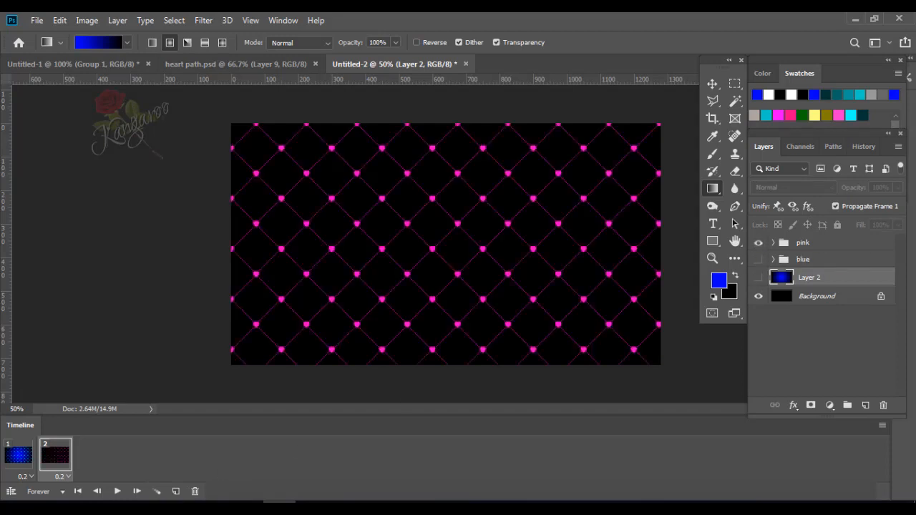
{"action": "left_click", "coordinate": [117, 491]}
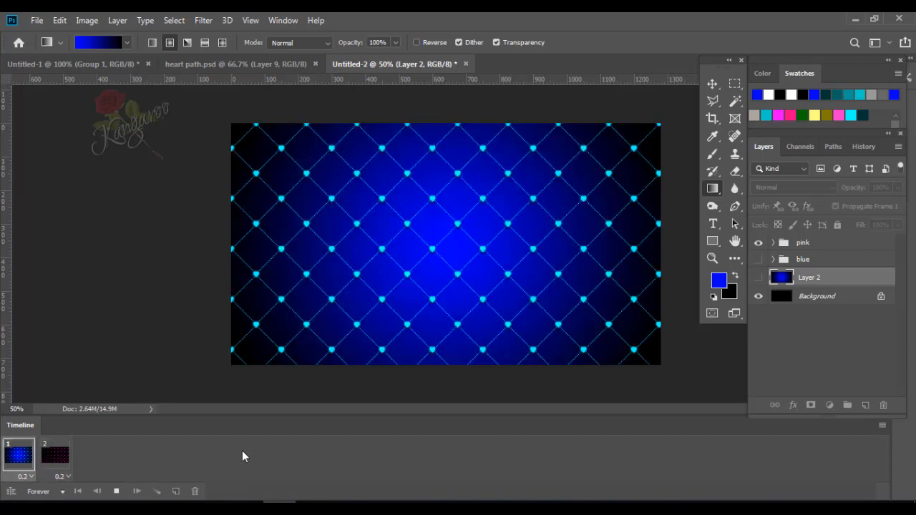
{"action": "key", "text": "space"}
- In frame 1, hide Layer 2 and the Background, and add a new layer directly above Layer 2
{"action": "left_click", "coordinate": [759, 277]}
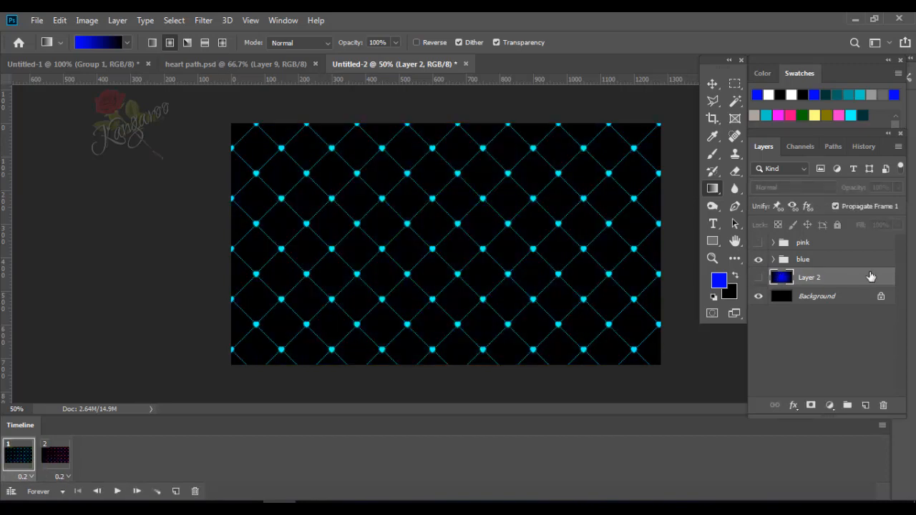
{"action": "left_click", "coordinate": [866, 405]}
{"action": "left_click", "coordinate": [758, 314]}
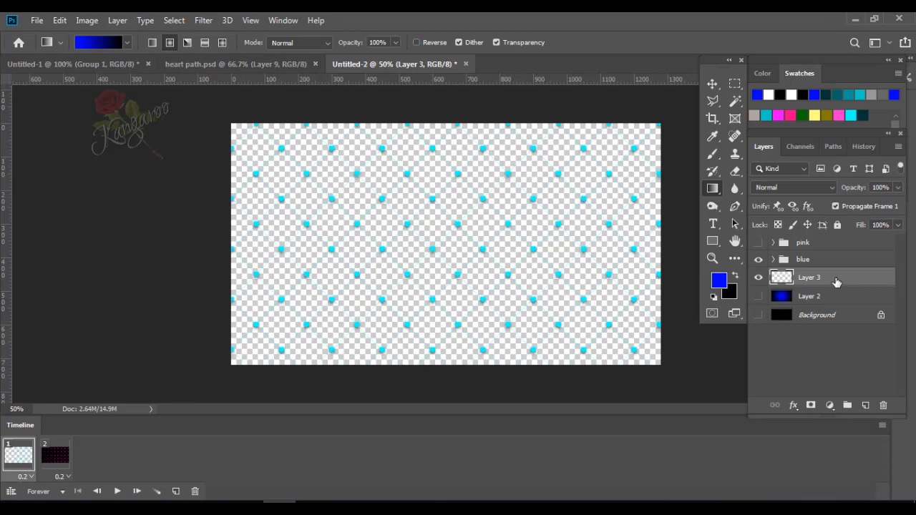
- Set the background color to dark teal 003333 and the foreground color to teal 009999
{"action": "left_click", "coordinate": [732, 295]}
{"action": "left_click", "coordinate": [862, 116]}
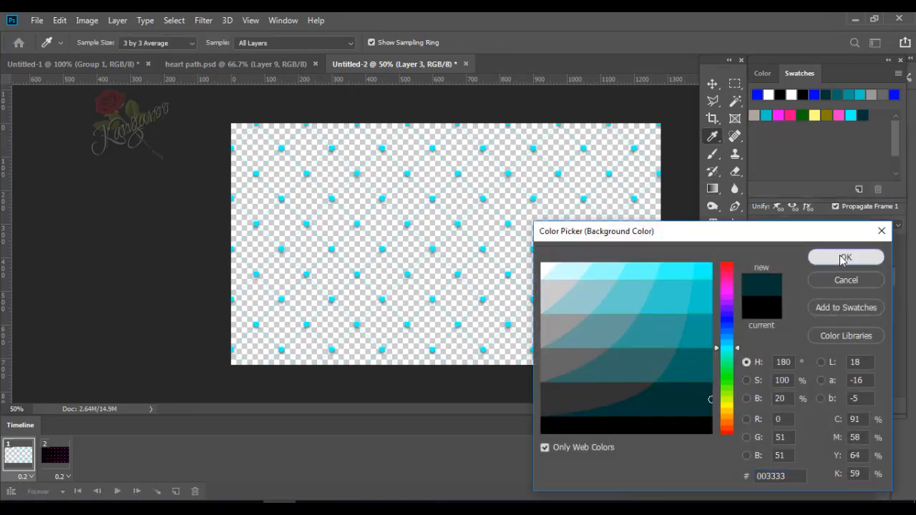
{"action": "left_click", "coordinate": [840, 258]}
{"action": "left_click", "coordinate": [719, 280]}
{"action": "left_click", "coordinate": [860, 94]}
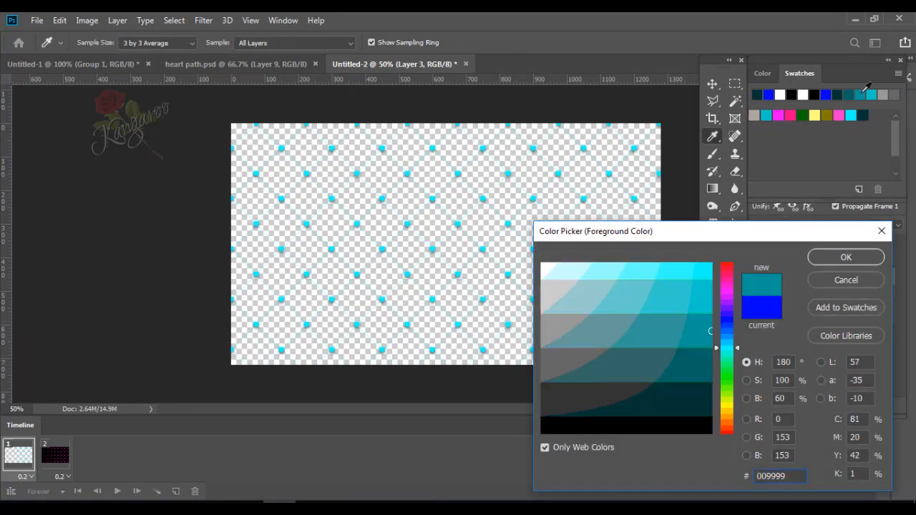
{"action": "left_click", "coordinate": [846, 257]}
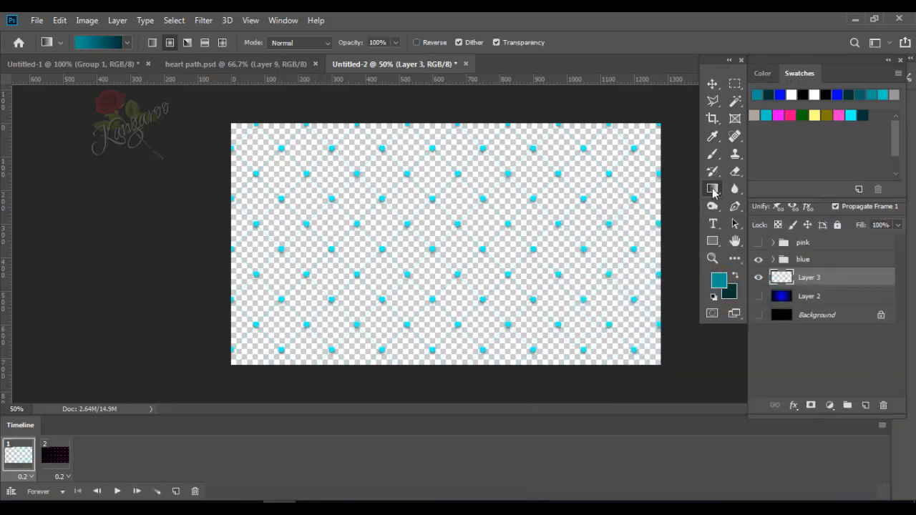
- Draw a radial teal gradient on Layer 3 from the guide crossing at the canvas center toward the upper-right corner, and hide the guides
{"action": "left_click", "coordinate": [85, 45]}
{"action": "left_click", "coordinate": [792, 184]}
{"action": "key", "text": "ctrl+semicolon"}
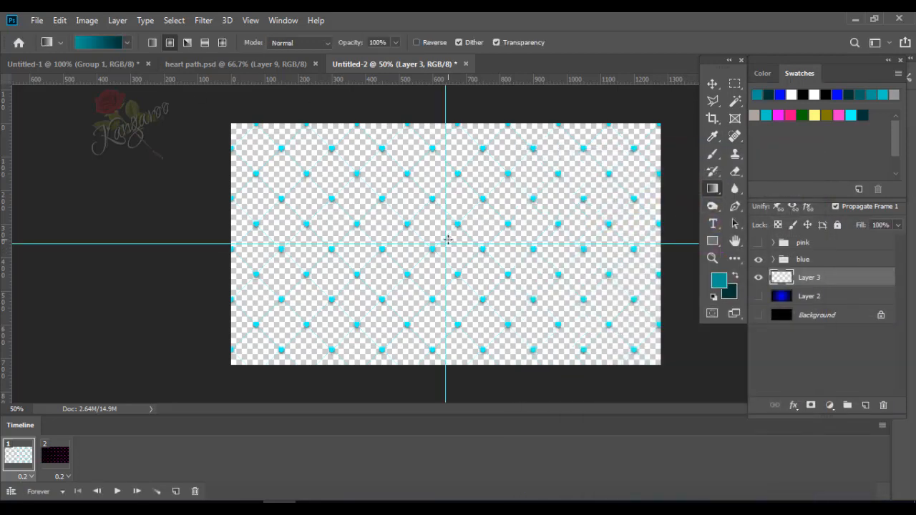
{"action": "left_click_drag", "start_coordinate": [447, 239], "coordinate": [615, 158]}
{"action": "key", "text": "ctrl+semicolon"}
- Check frames 1 and 2 in turn and play the finished animation
{"action": "left_click", "coordinate": [52, 464]}
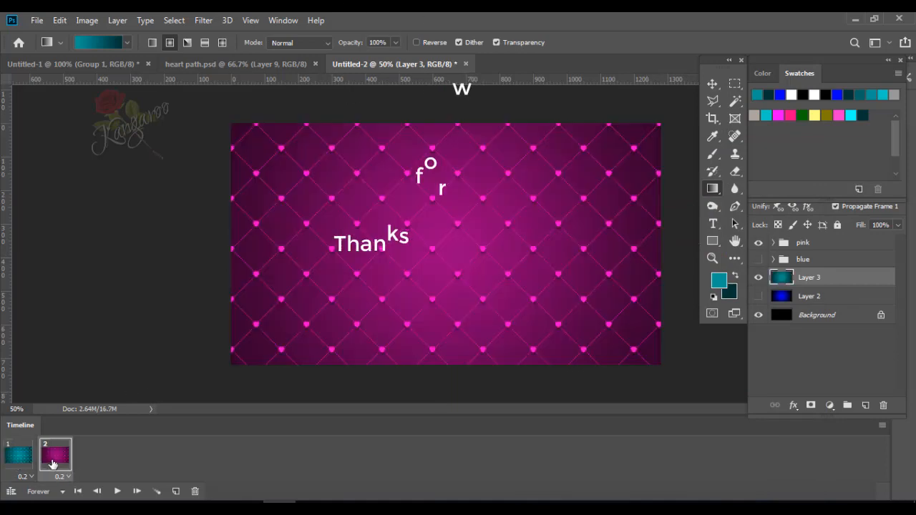
{"action": "left_click", "coordinate": [25, 462]}
{"action": "left_click", "coordinate": [50, 463]}
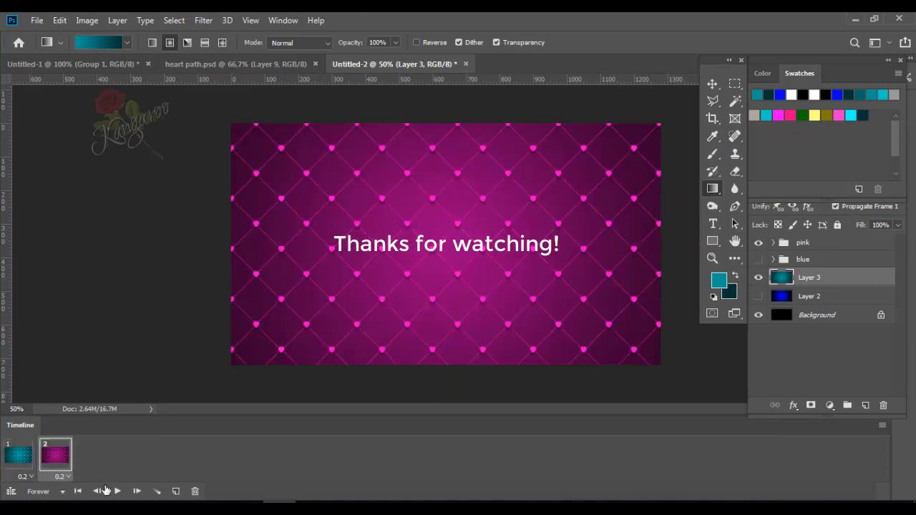
{"action": "left_click", "coordinate": [116, 491]}
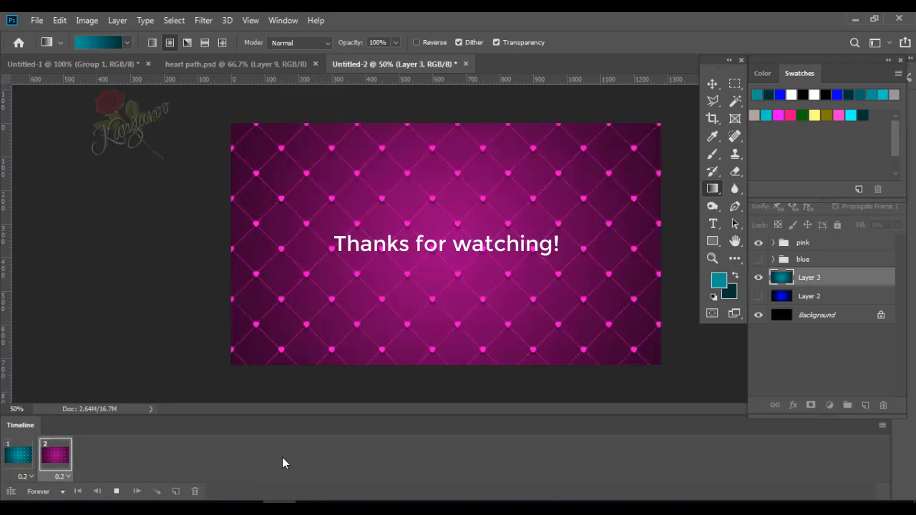